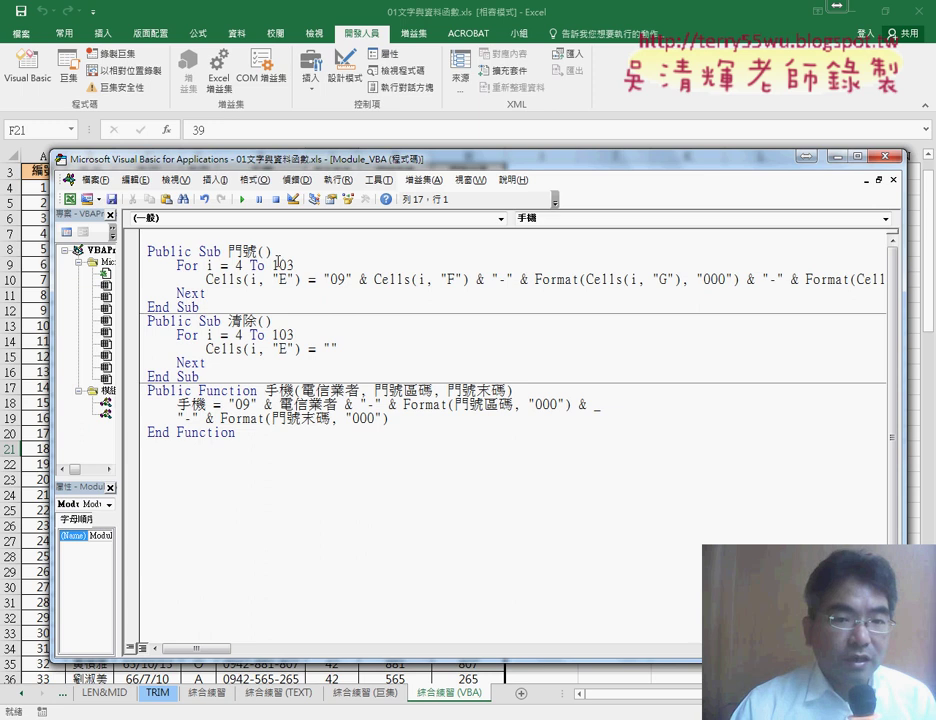
Set the code window aside and jump to the last record at B103 on the worksheet.
drag(277, 266, 297, 266)
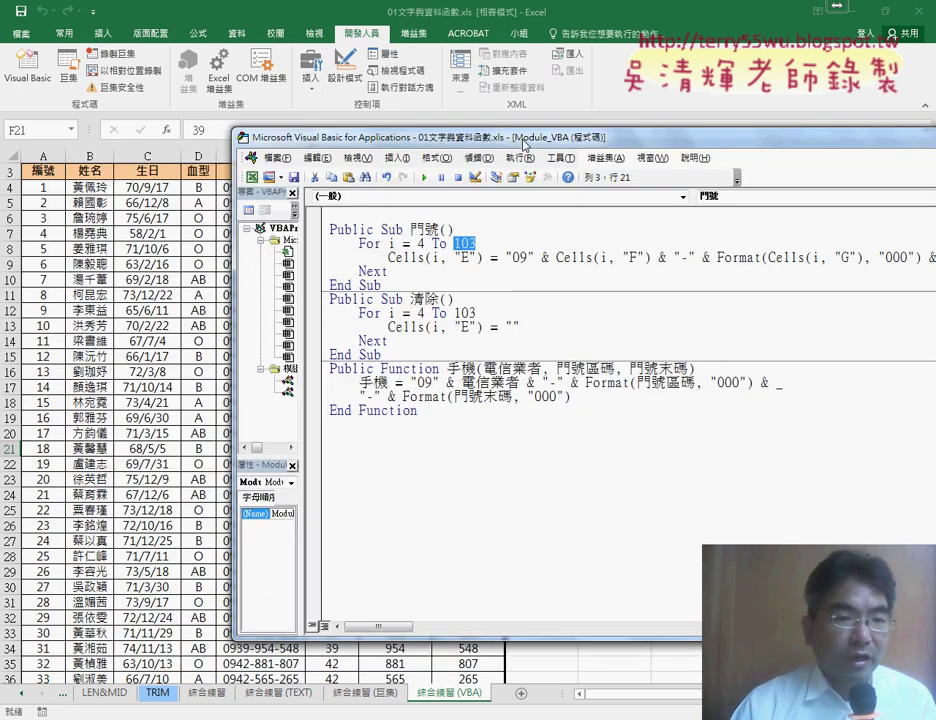
drag(326, 168, 556, 150)
click(80, 512)
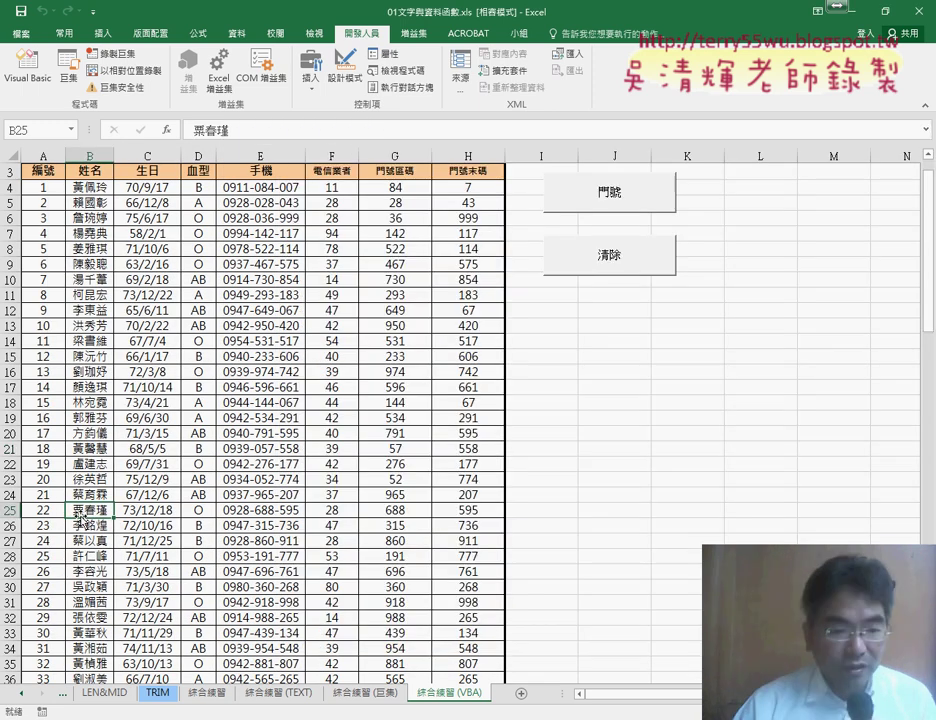
key(ctrl+Down)
scroll(100, 532, down, 3)
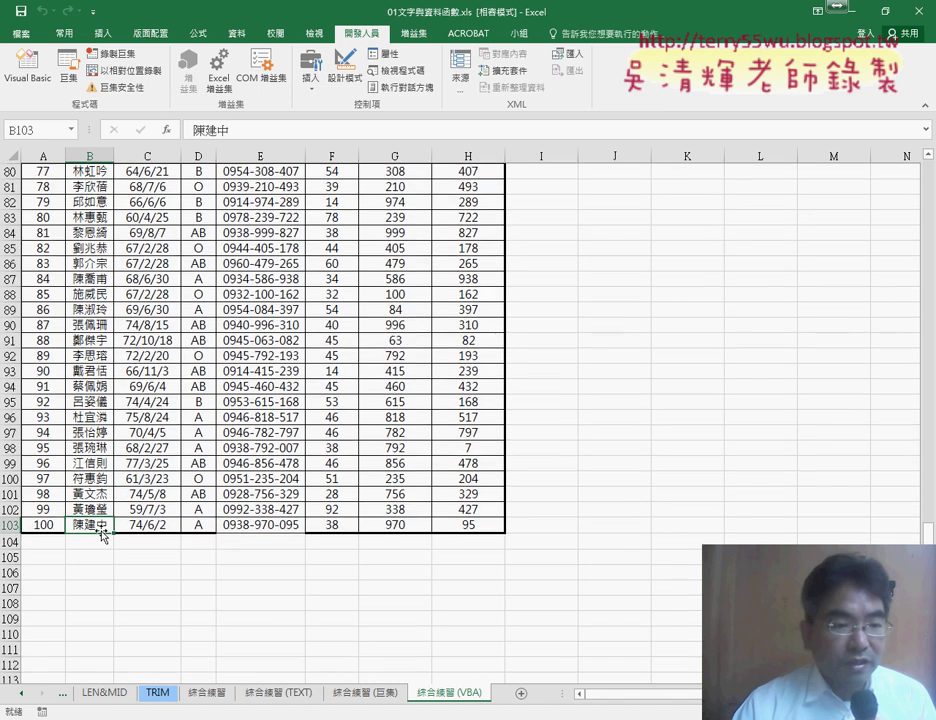
Delete the contents of rows 101–103, then undo so the records stay intact.
drag(22, 524, 14, 493)
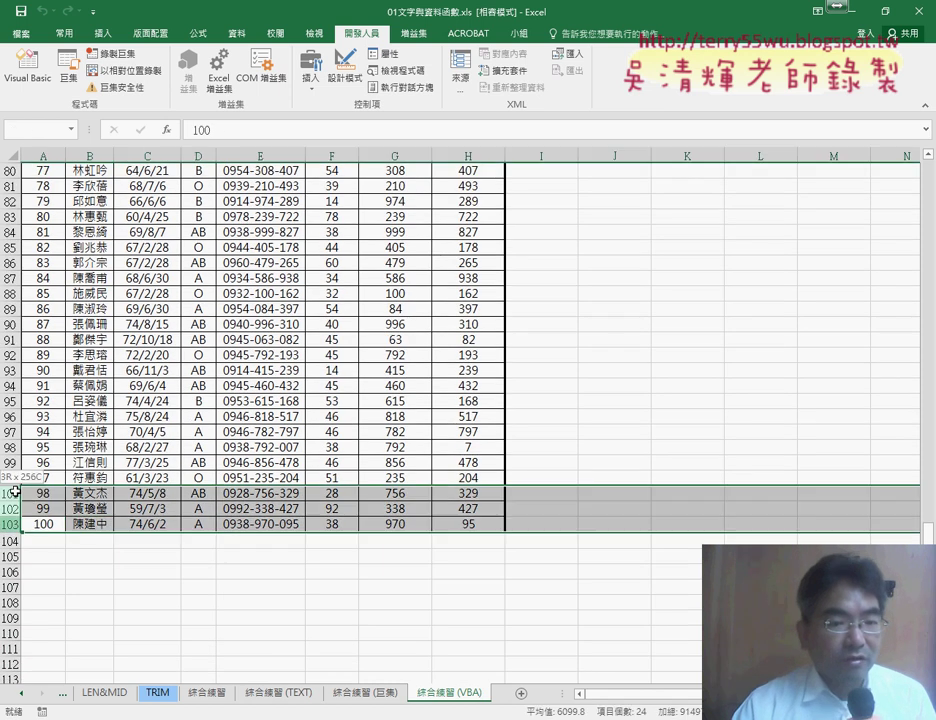
right_click(175, 505)
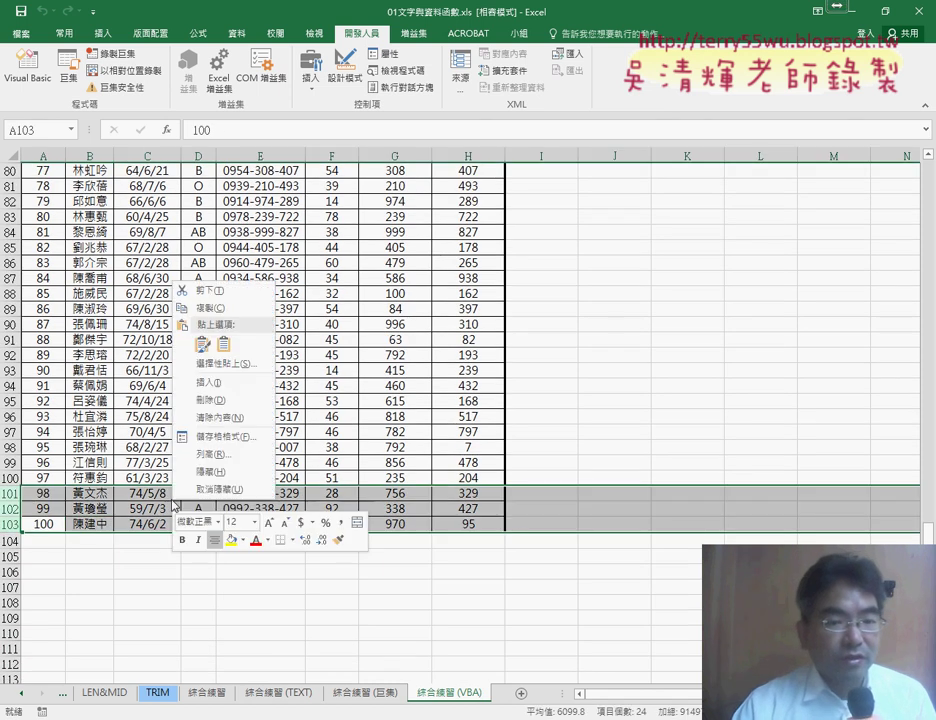
click(220, 400)
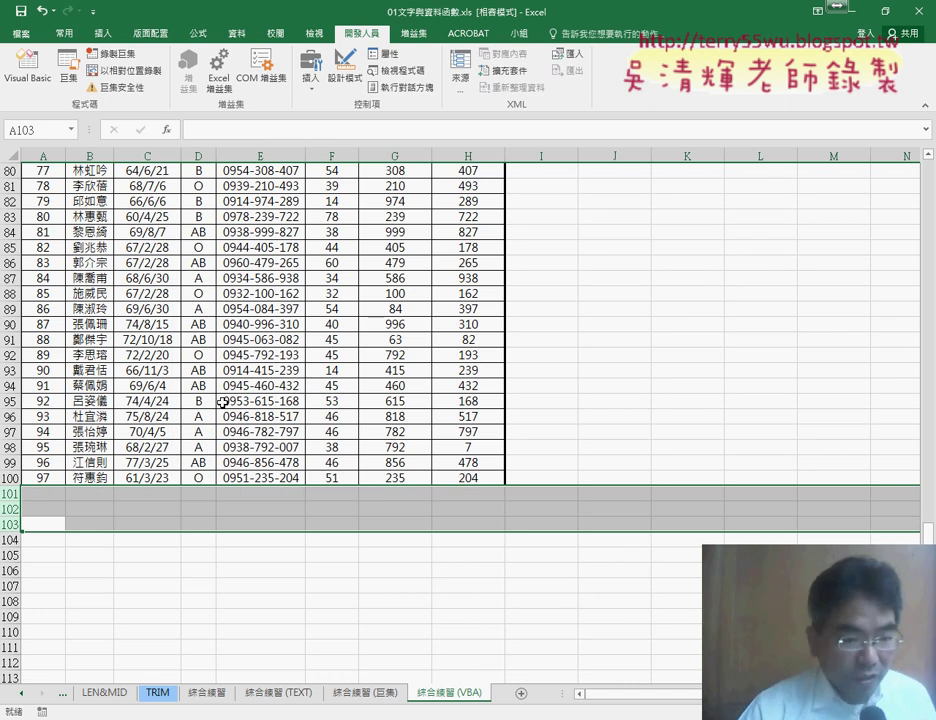
key(ctrl+z)
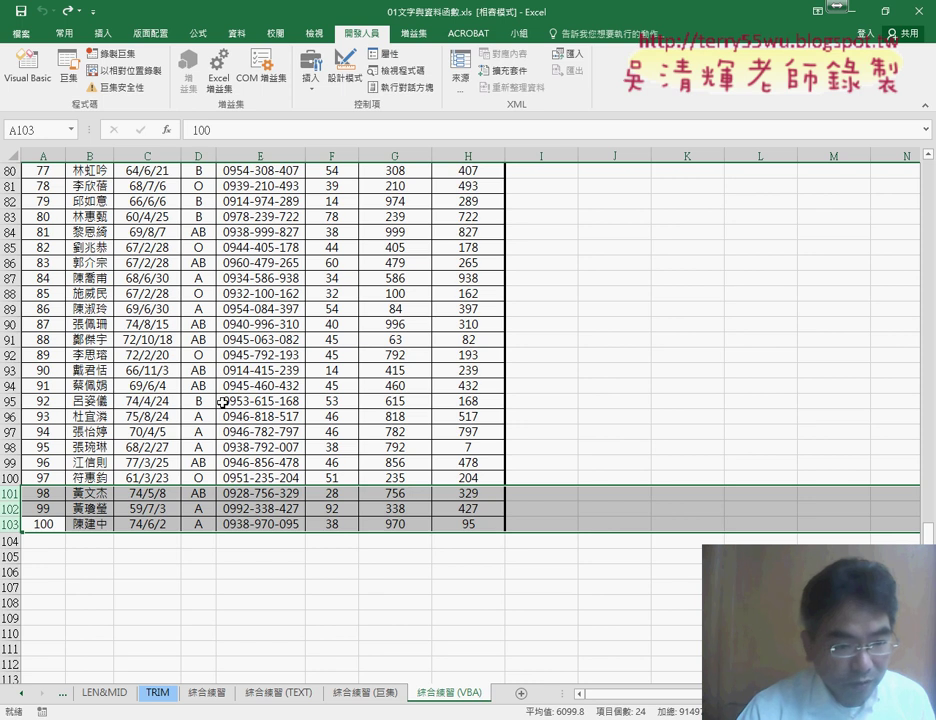
Extend column A's numbering so rows 104–106 hold record numbers 101–103.
click(55, 527)
drag(50, 509, 64, 572)
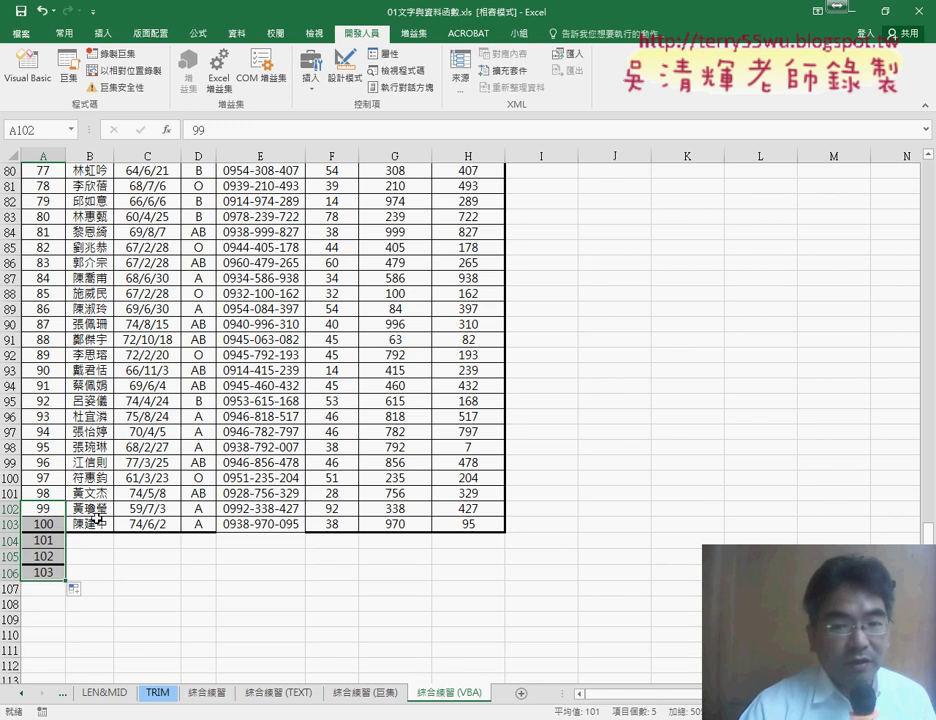
mouse_move(90, 493)
mouse_down()
mouse_move(130, 516)
mouse_move(475, 516)
mouse_up()
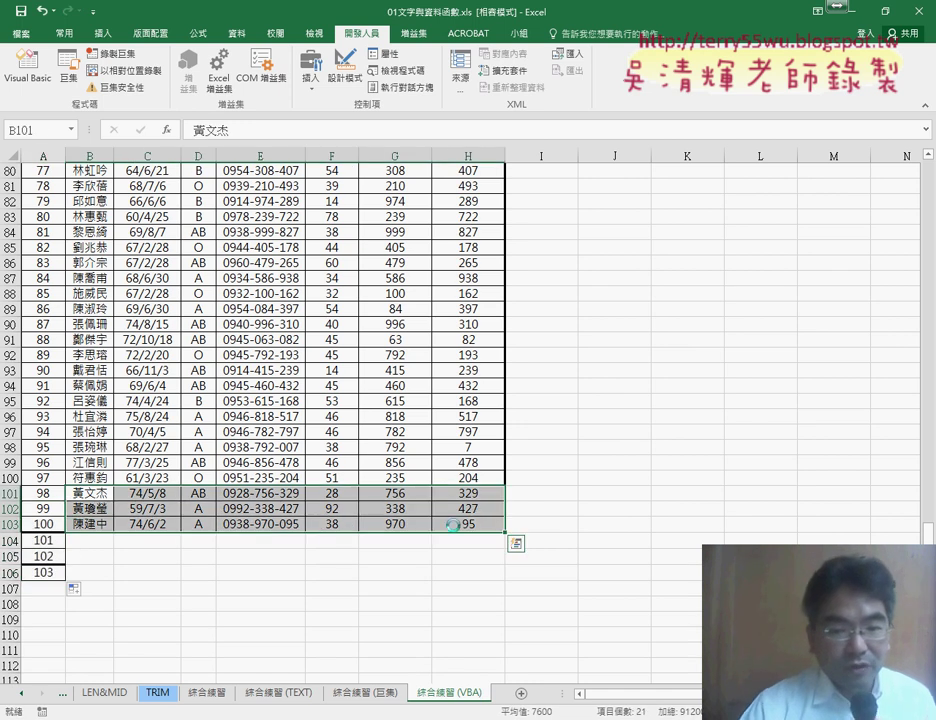
Copy the last three records' data into B104 onward, then return to the VBA code.
key(ctrl+c)
click(82, 541)
key(ctrl+v)
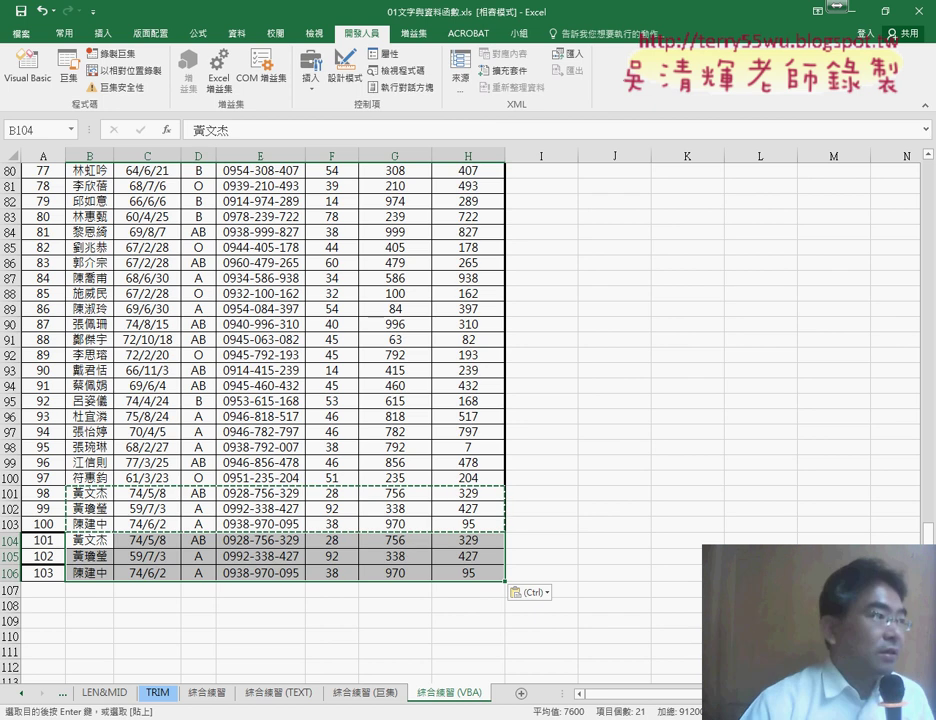
click(440, 612)
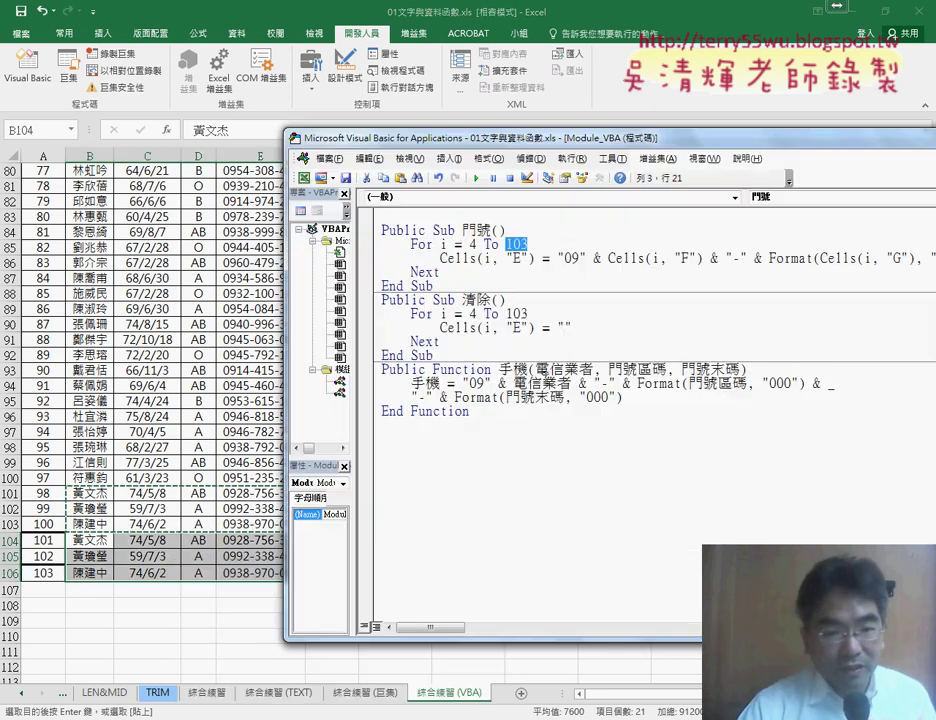
Clear the phone numbers in E104:E106 and run the 門號 macro.
click(563, 335)
drag(490, 138, 625, 139)
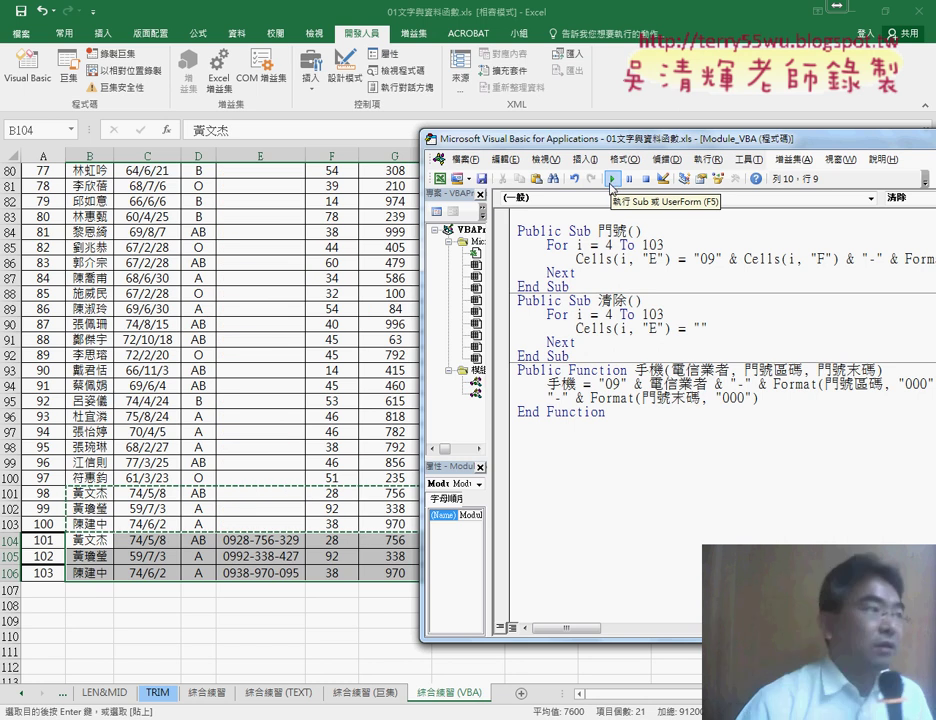
drag(260, 540, 253, 569)
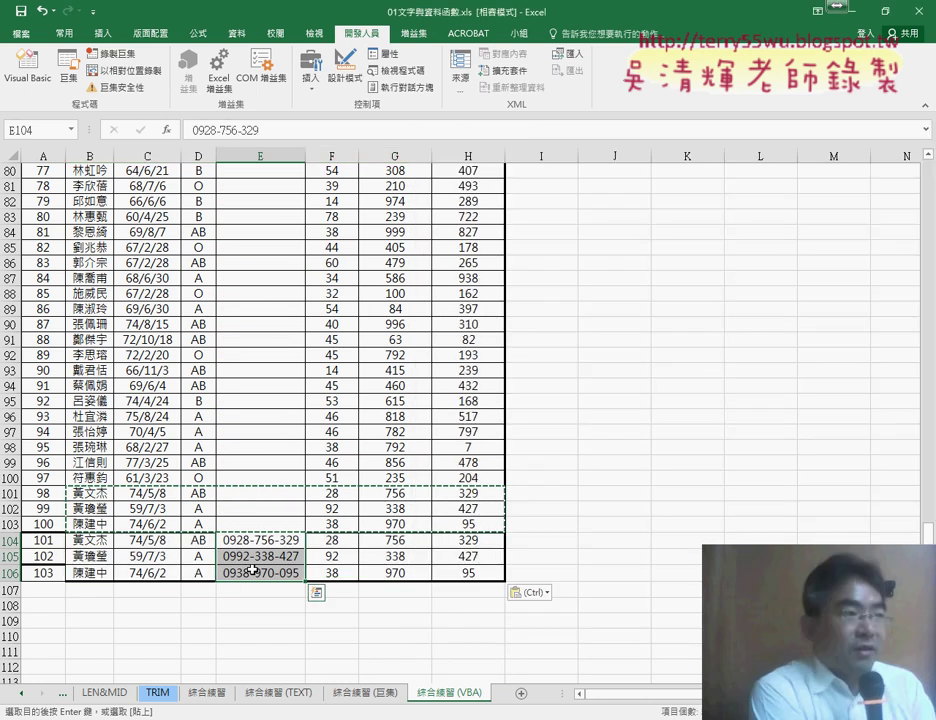
key(Delete)
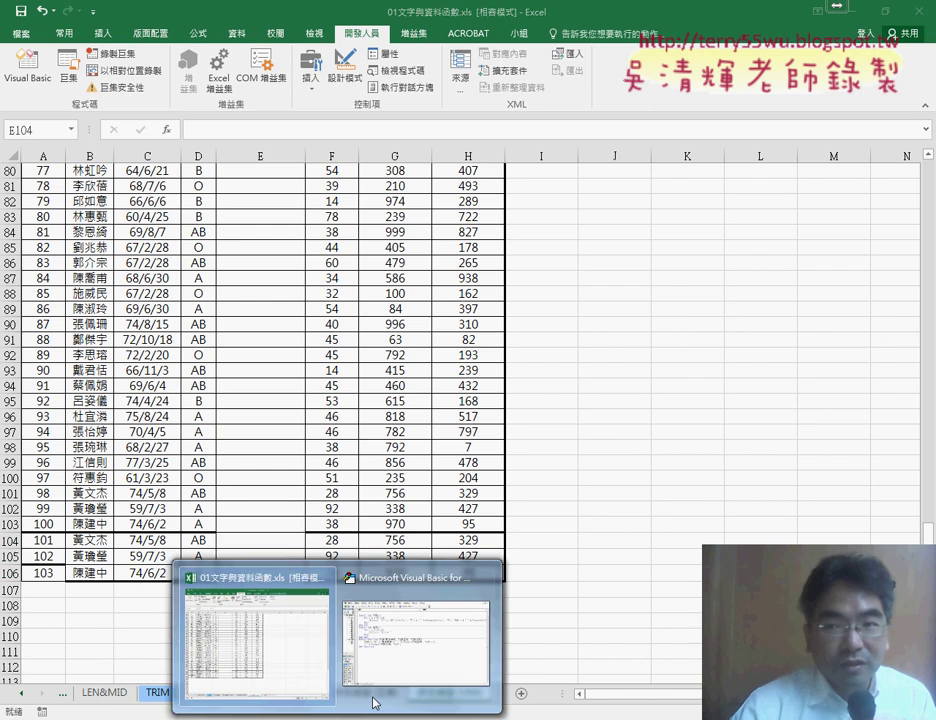
click(424, 619)
click(612, 179)
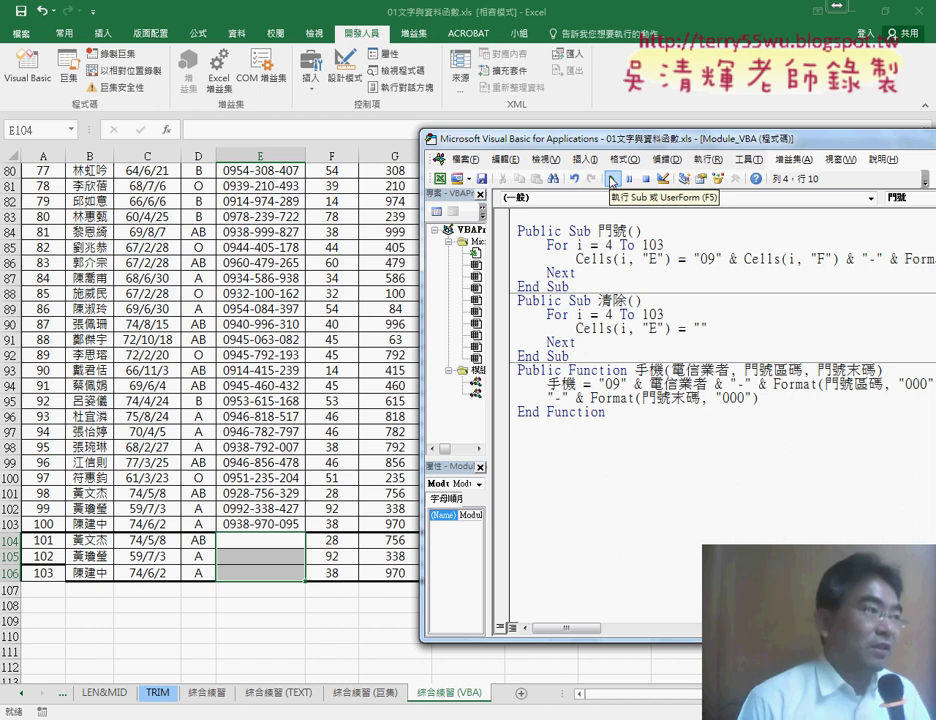
Change the end row of both the 門號 and 清除 loops from 103 to 106.
drag(663, 245, 657, 245)
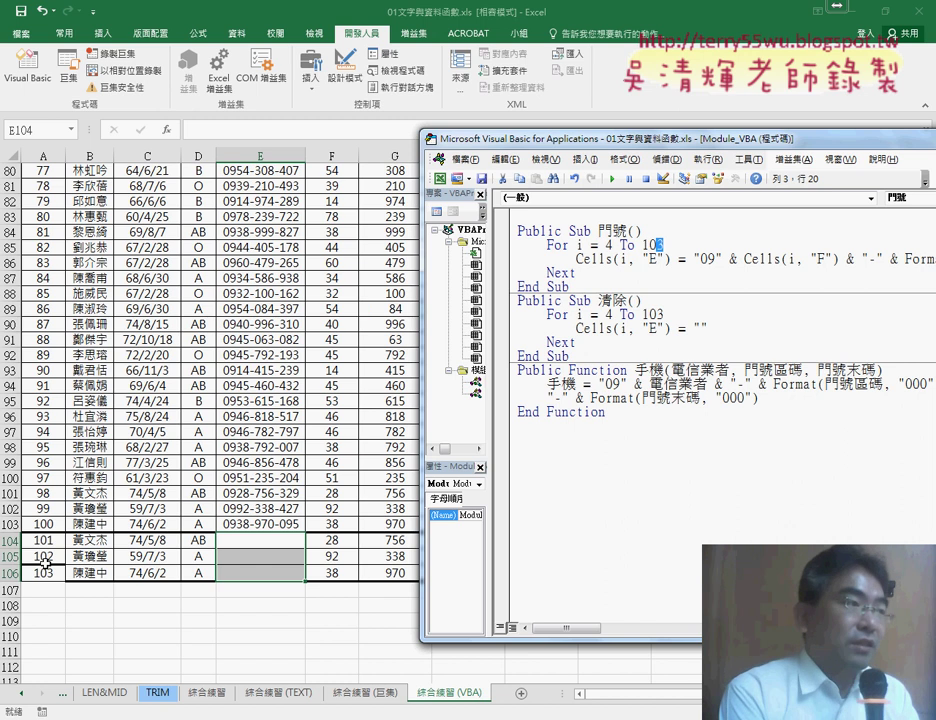
text(6)
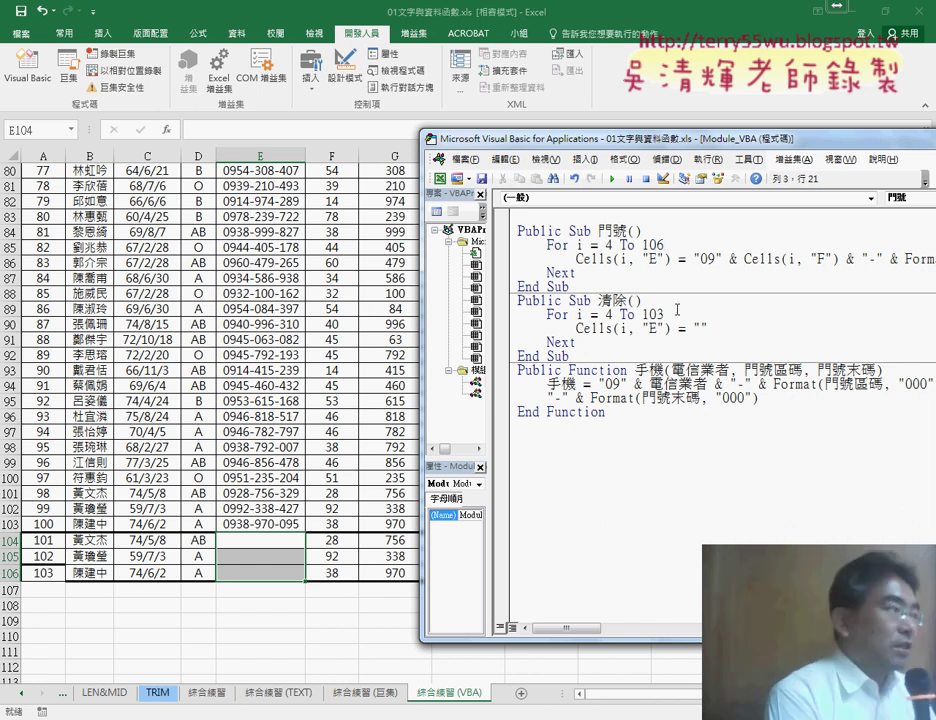
drag(663, 314, 657, 314)
text(6)
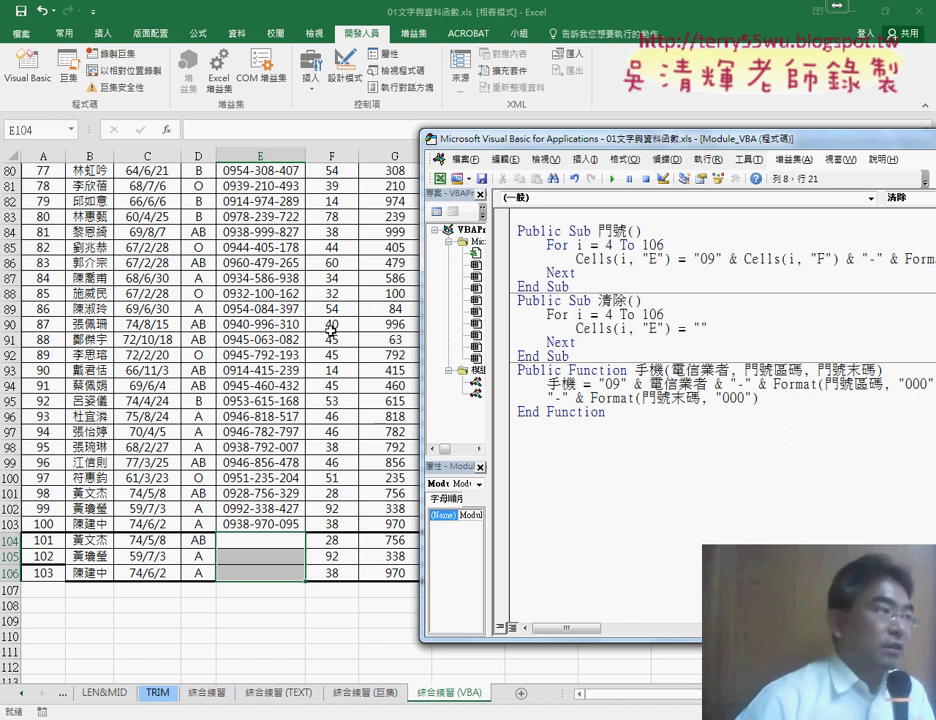
Run the 清除 macro to empty column E and return to the top of the worksheet.
click(615, 181)
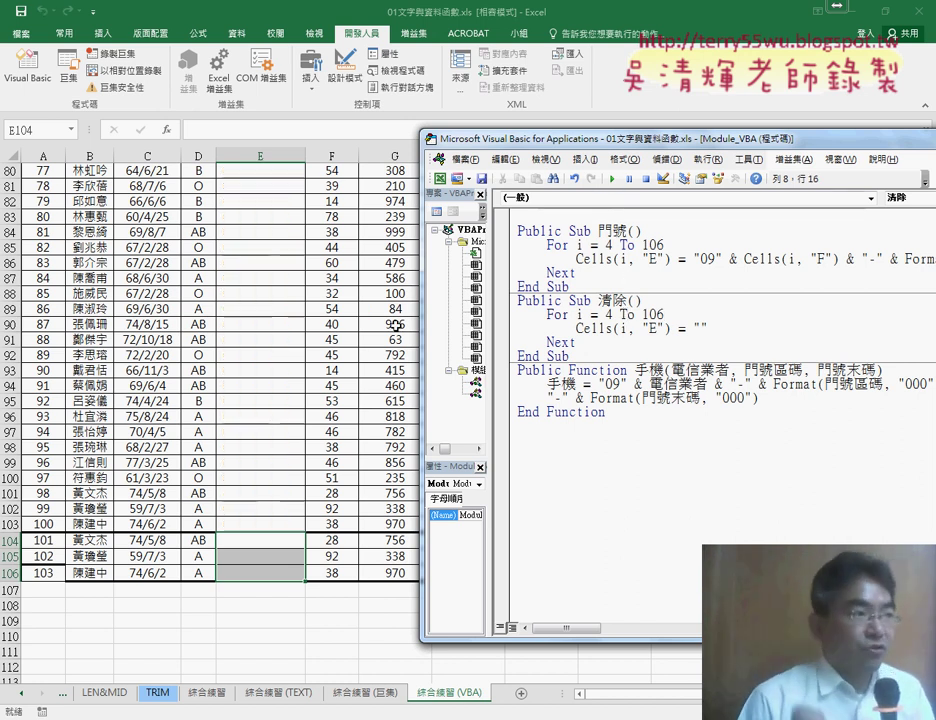
click(354, 356)
scroll(354, 357, up, 6)
scroll(354, 357, up, 15)
scroll(354, 357, up, 6)
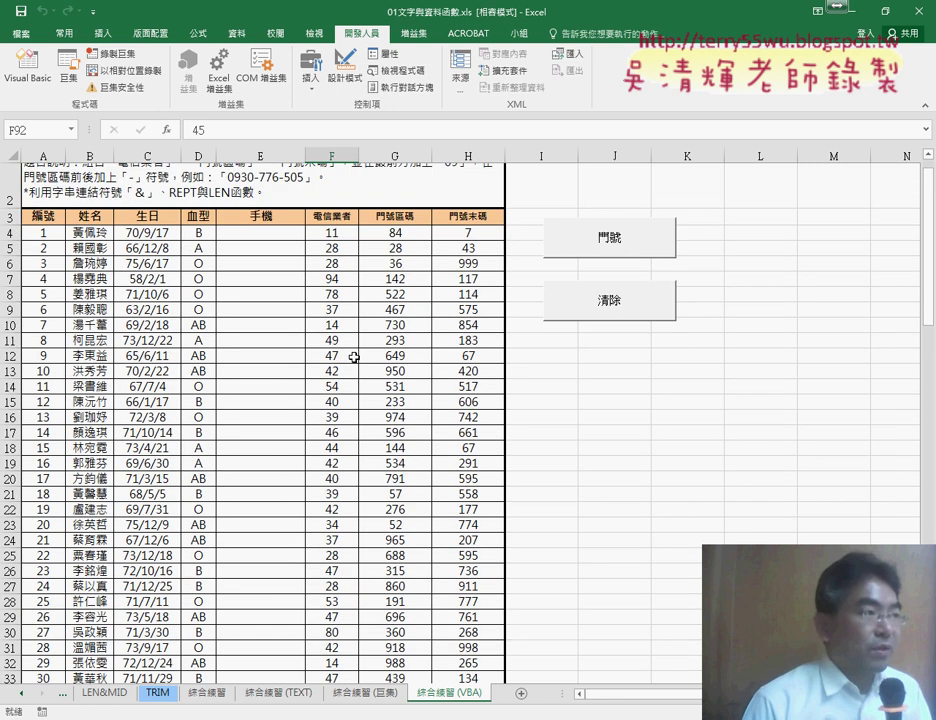
Insert the user-defined 手機 function into cell E4.
click(266, 251)
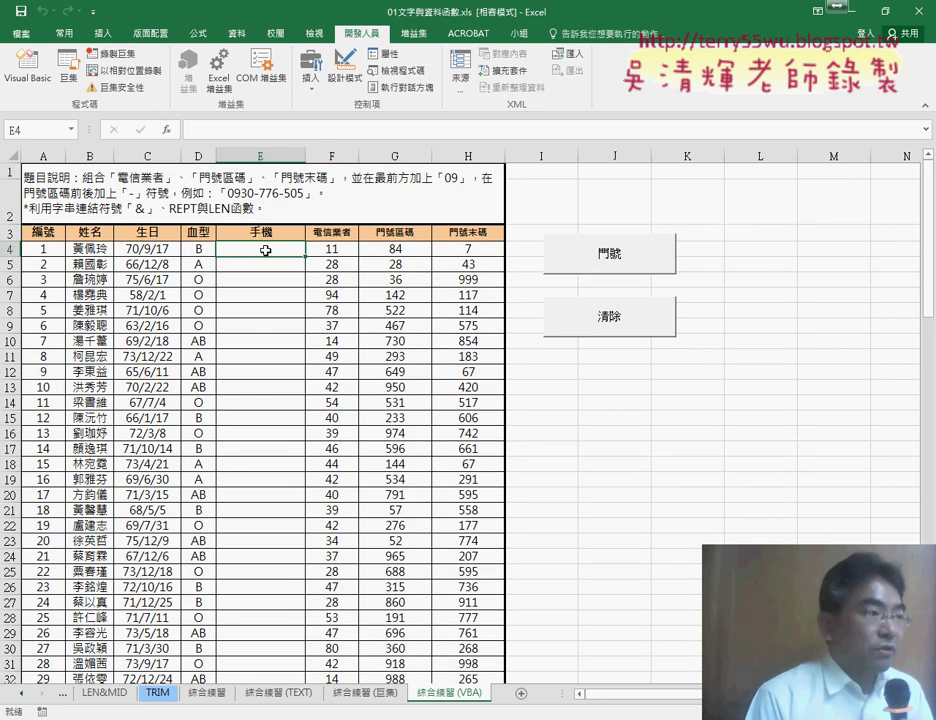
click(168, 128)
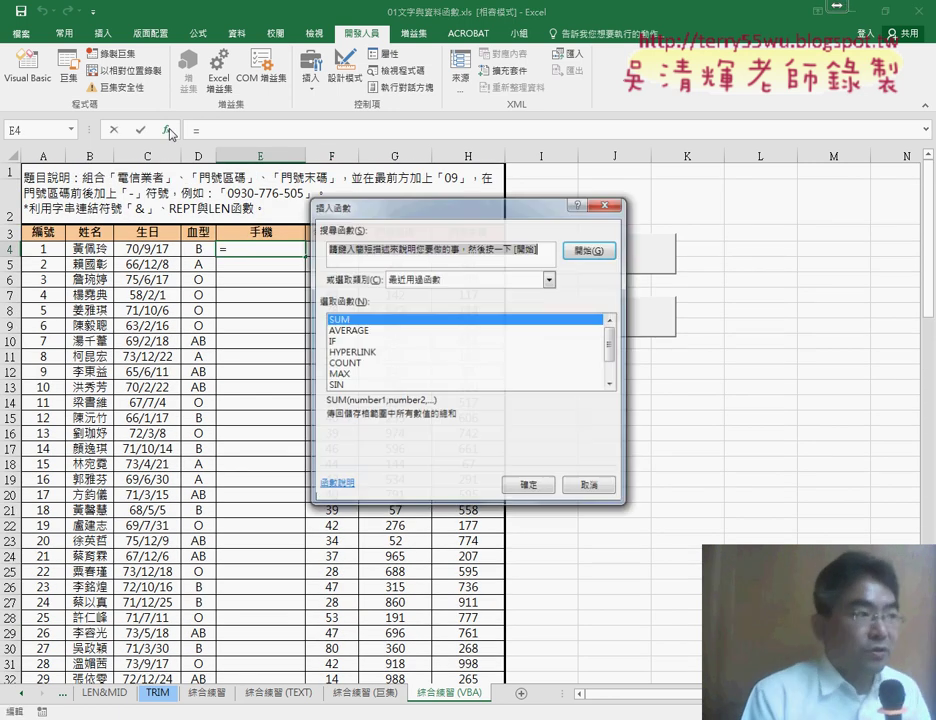
click(465, 280)
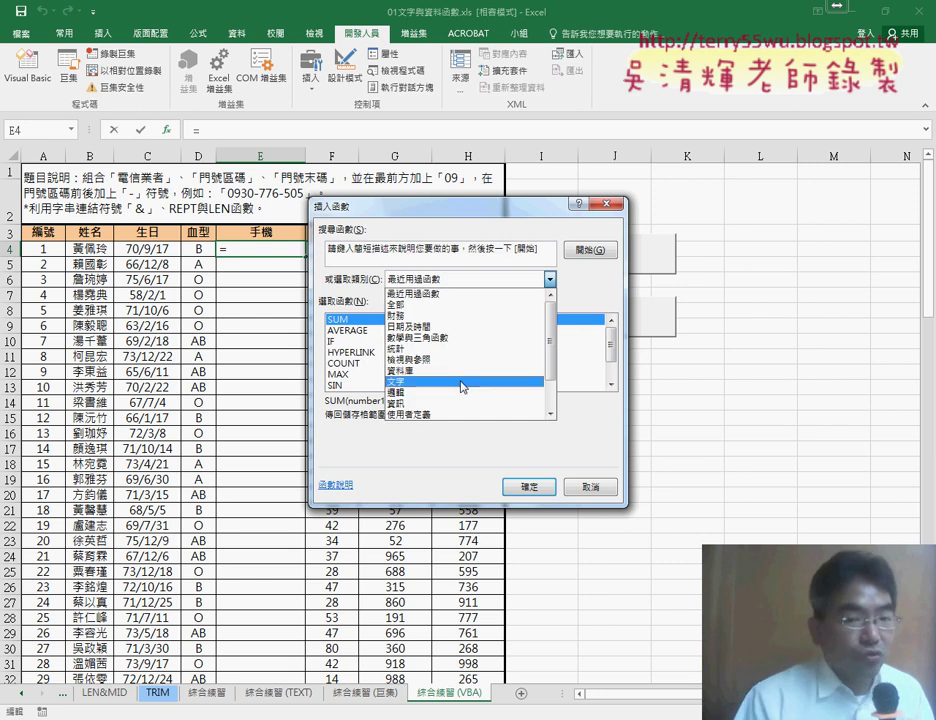
click(403, 415)
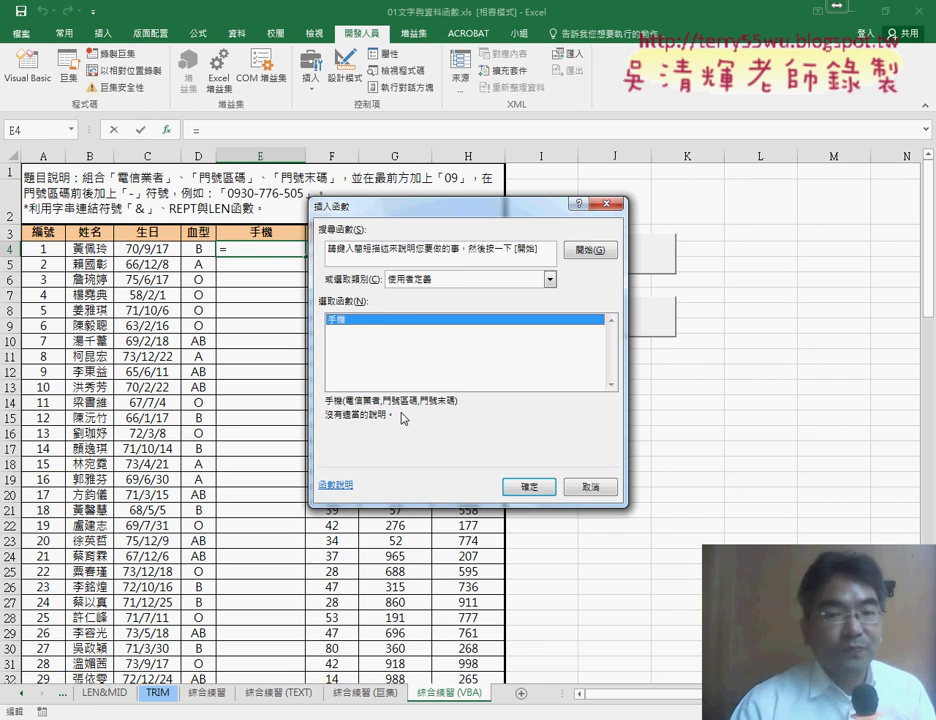
click(535, 485)
drag(380, 245, 374, 360)
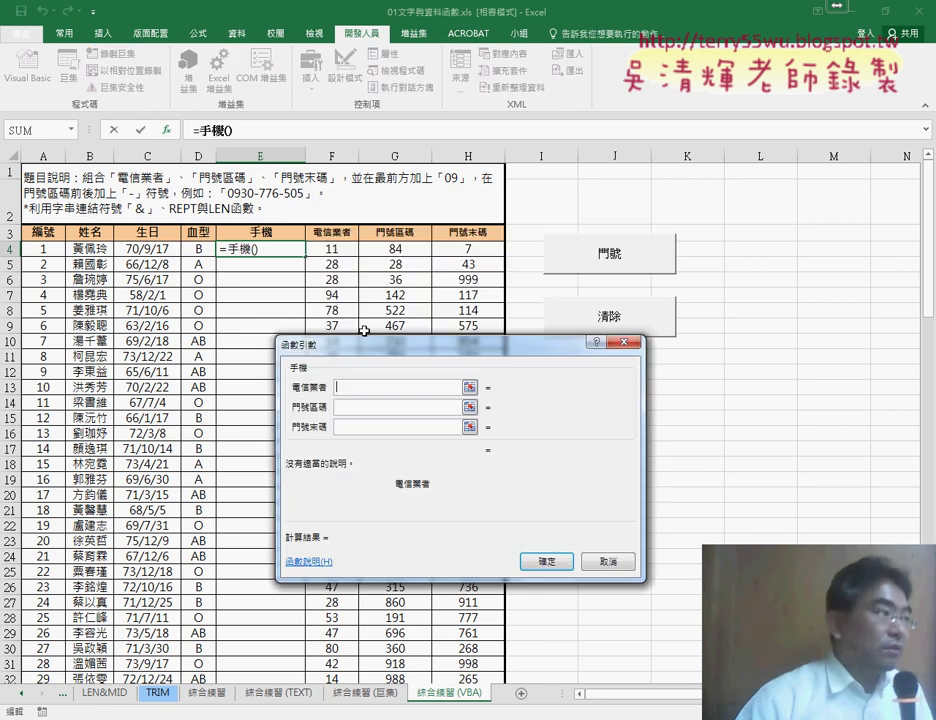
click(331, 248)
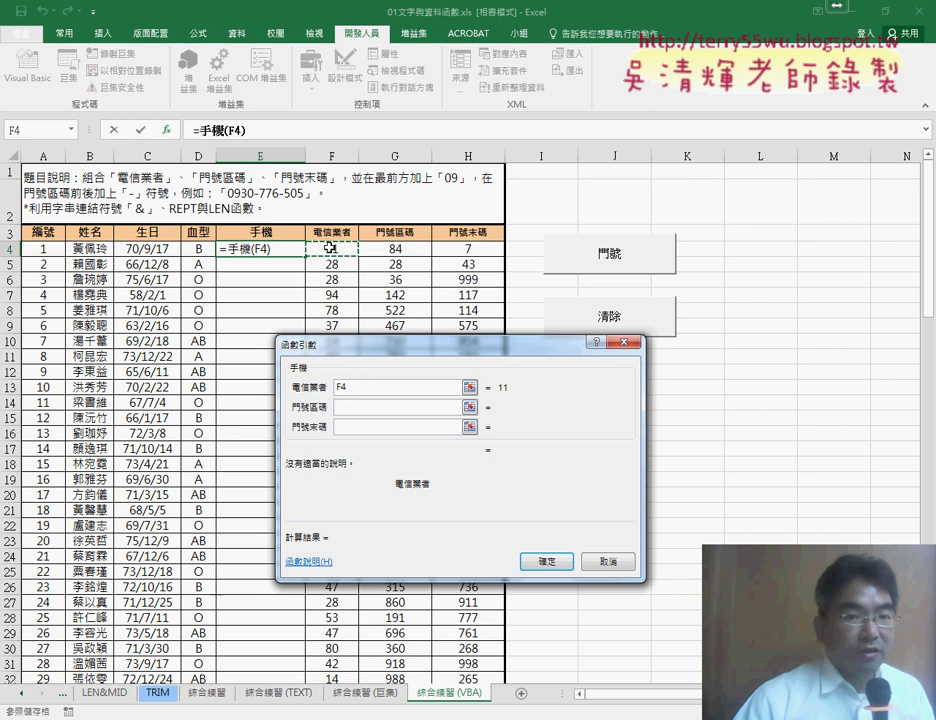
click(346, 409)
click(396, 252)
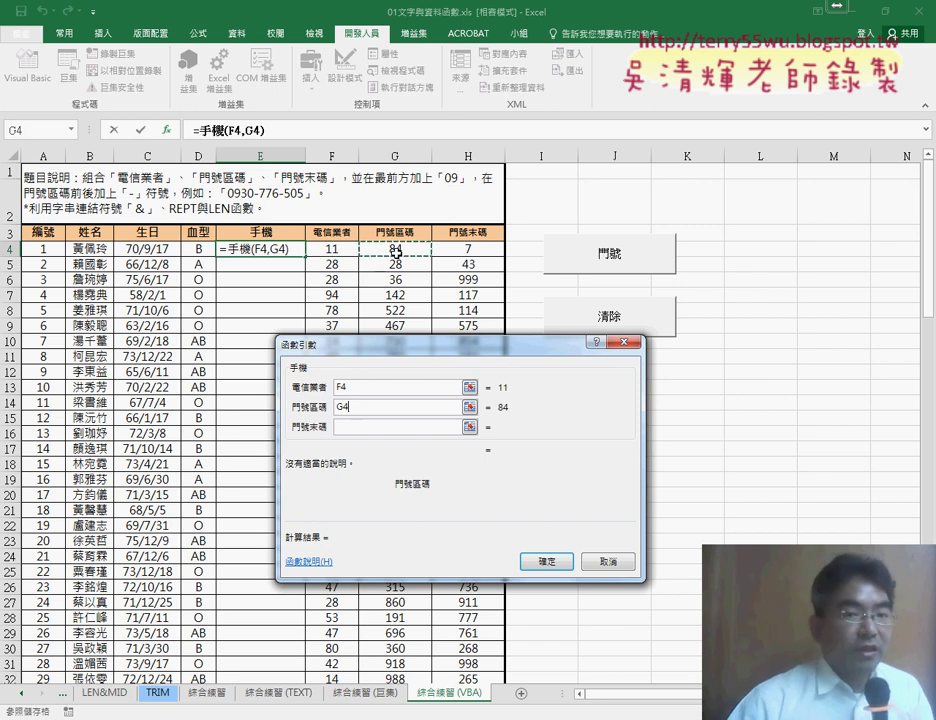
click(372, 428)
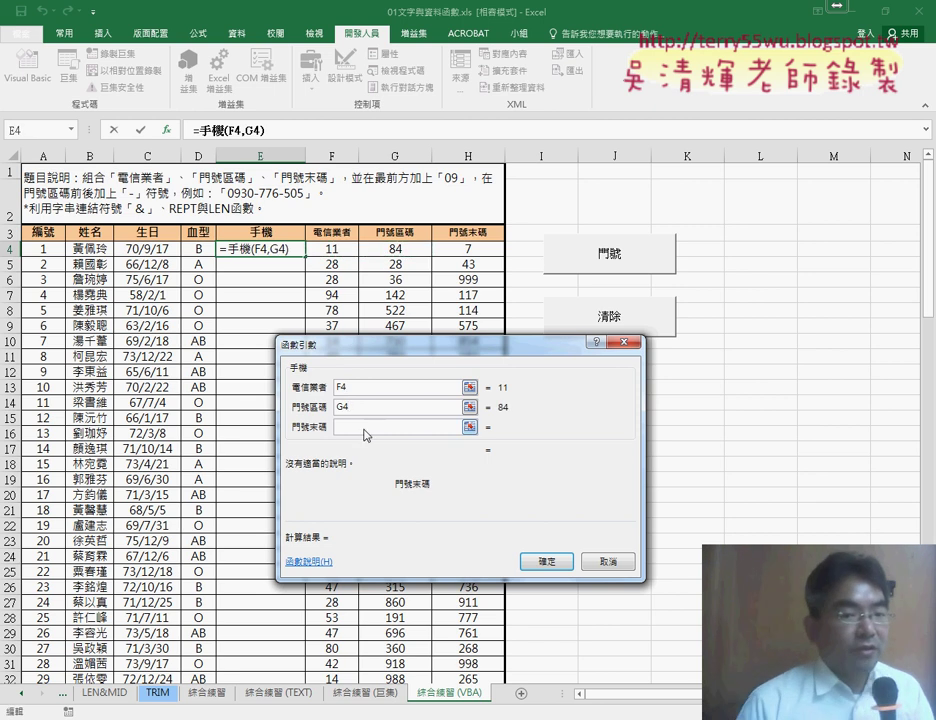
click(483, 252)
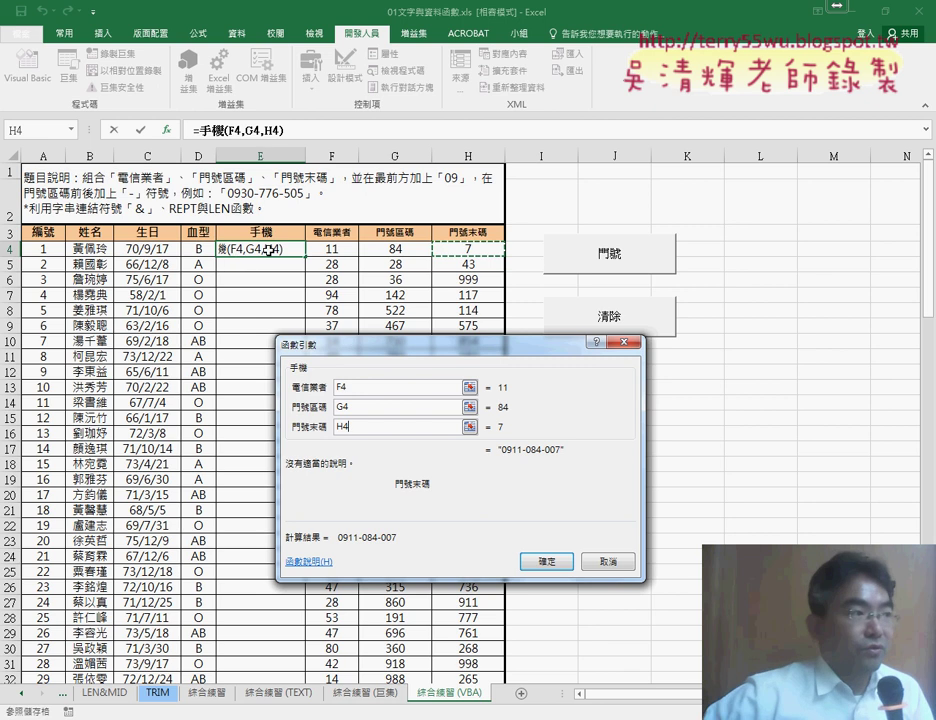
click(550, 562)
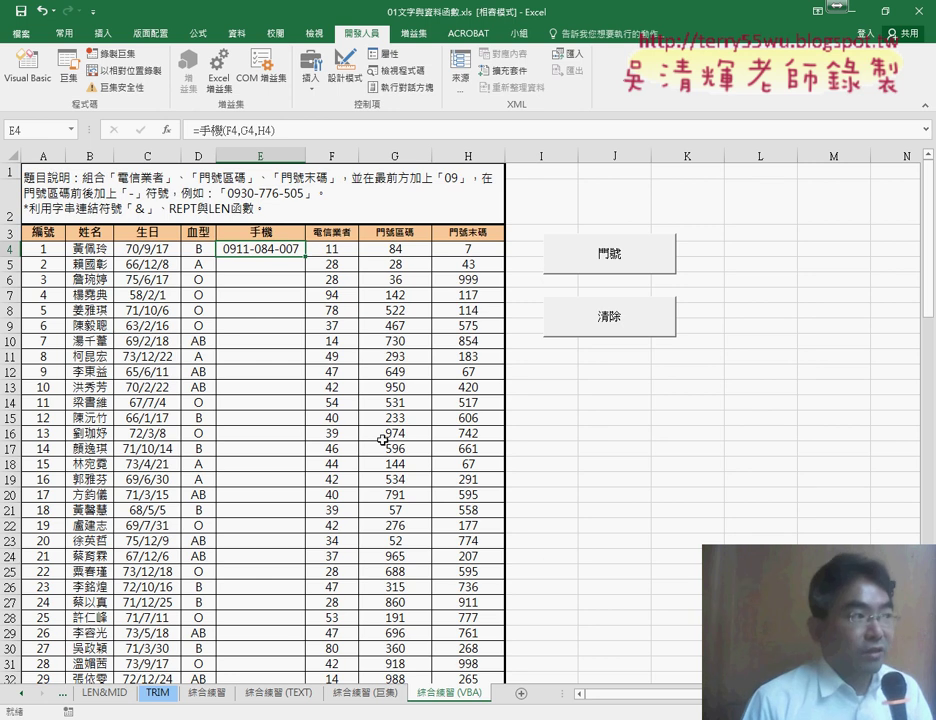
Fill E4's 手機 formula down column E, inspect the formula, and return to the VBA code.
double_click(306, 255)
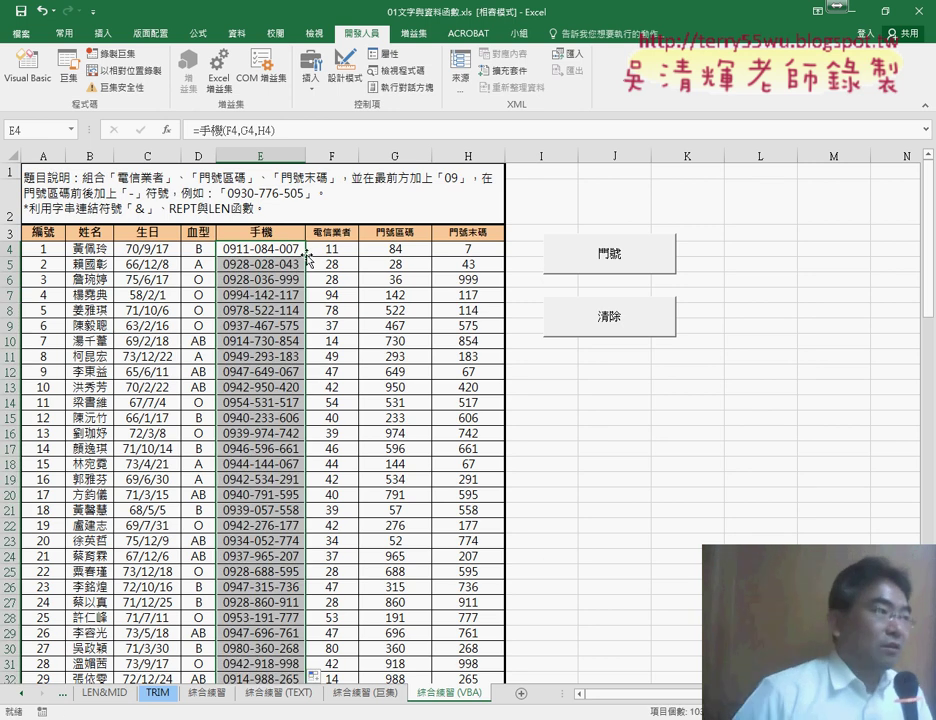
click(265, 248)
double_click(265, 248)
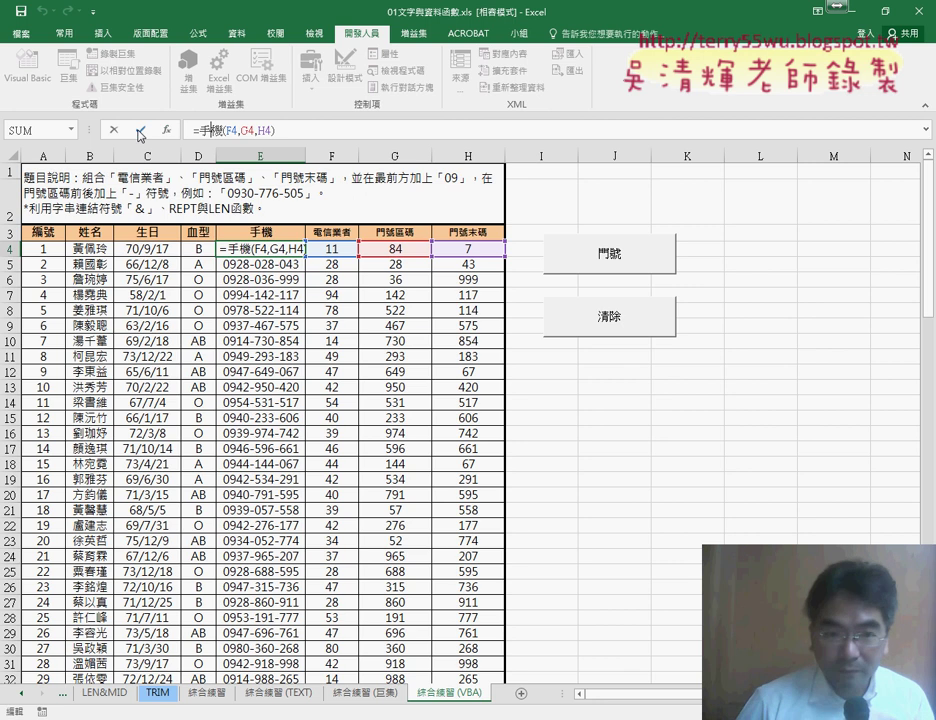
click(139, 131)
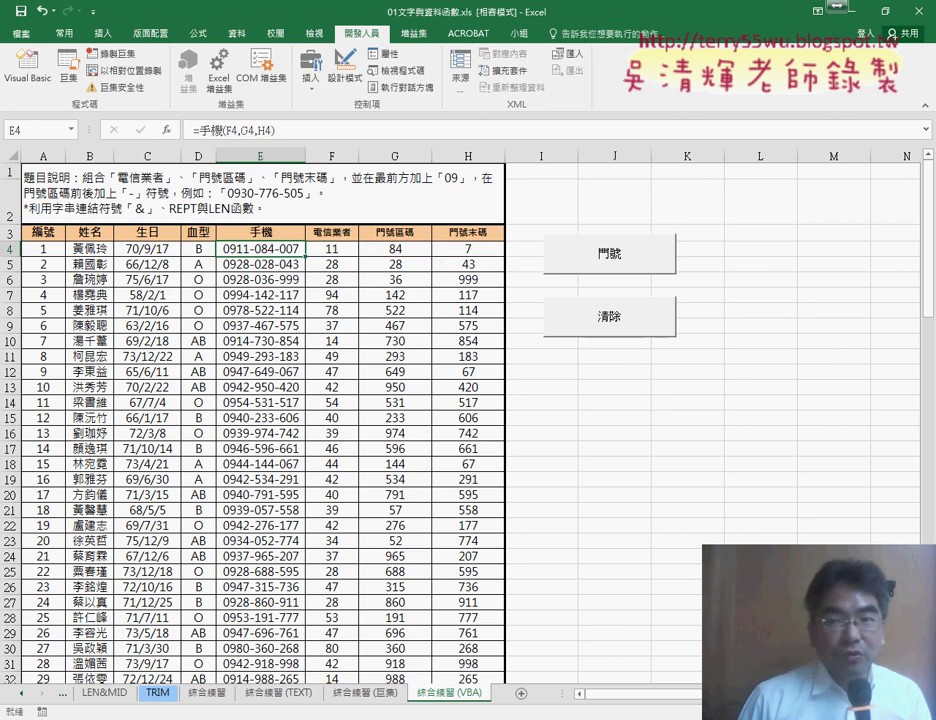
click(407, 604)
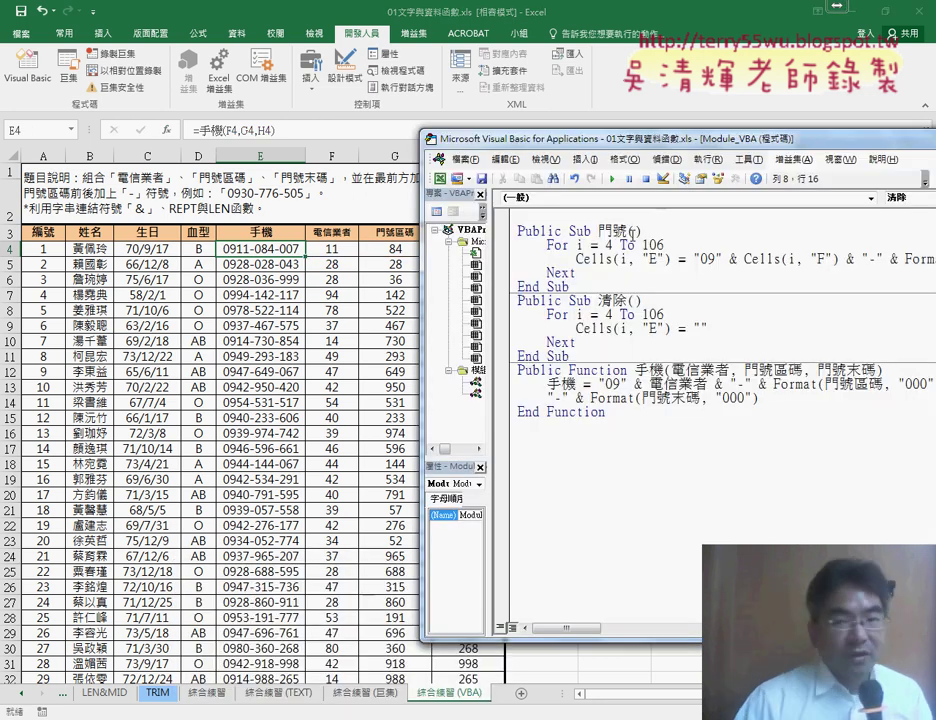
Review the macros and 手機 function, then move the code window top-left and widen it.
drag(669, 244, 642, 244)
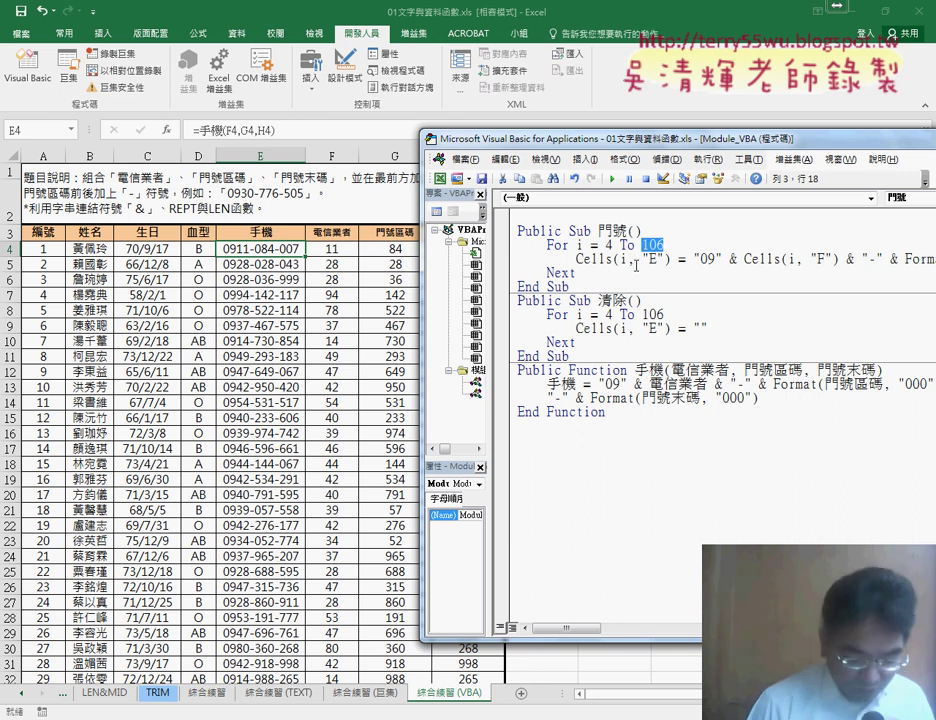
drag(569, 371, 617, 371)
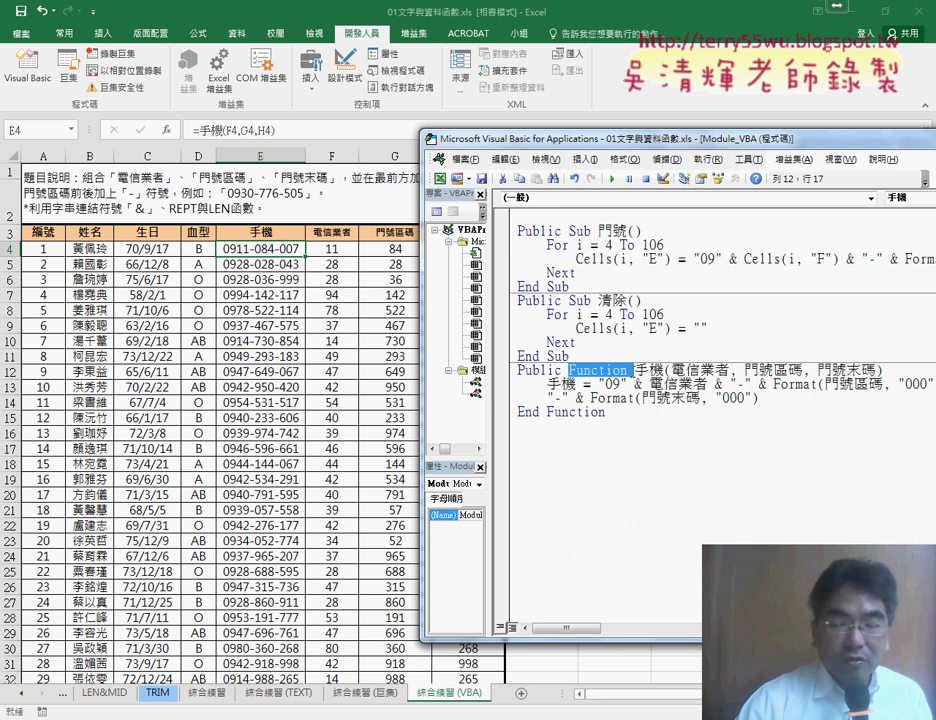
drag(569, 356, 517, 231)
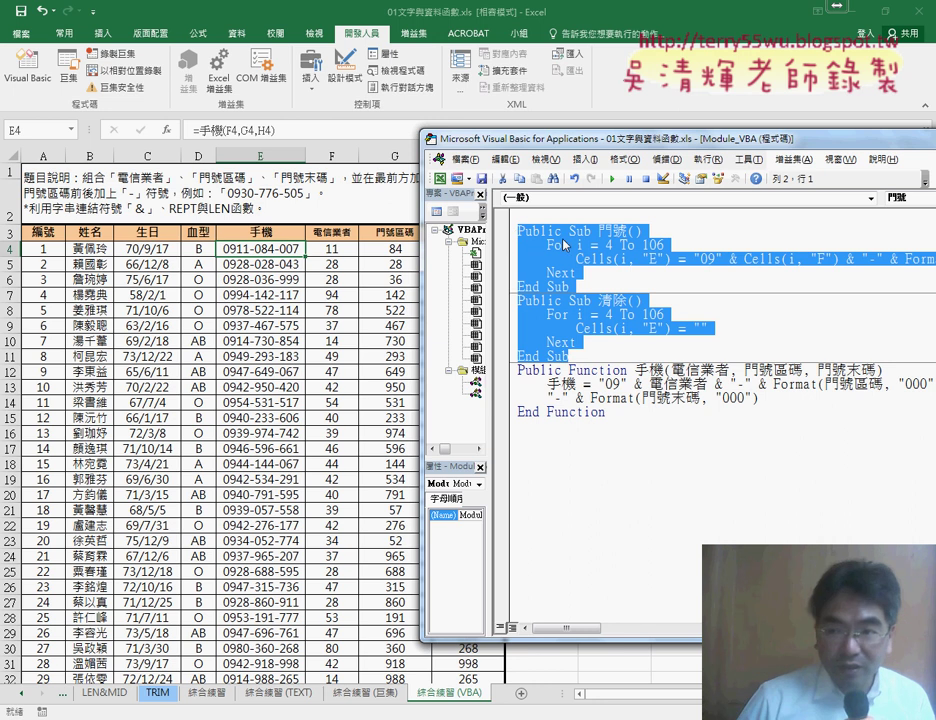
drag(564, 143, 279, 148)
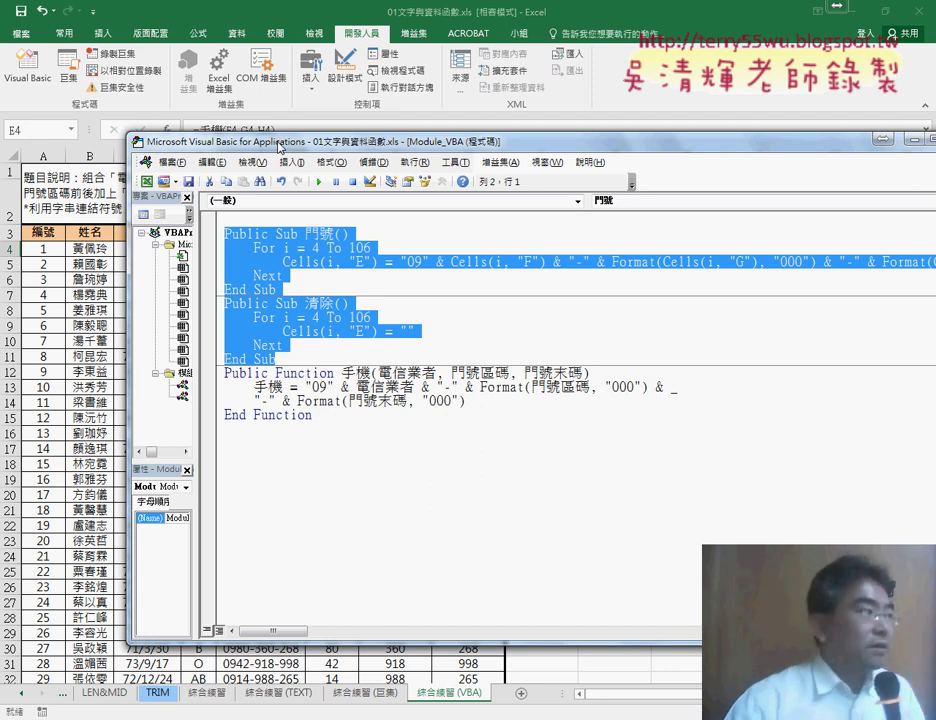
drag(400, 141, 272, 127)
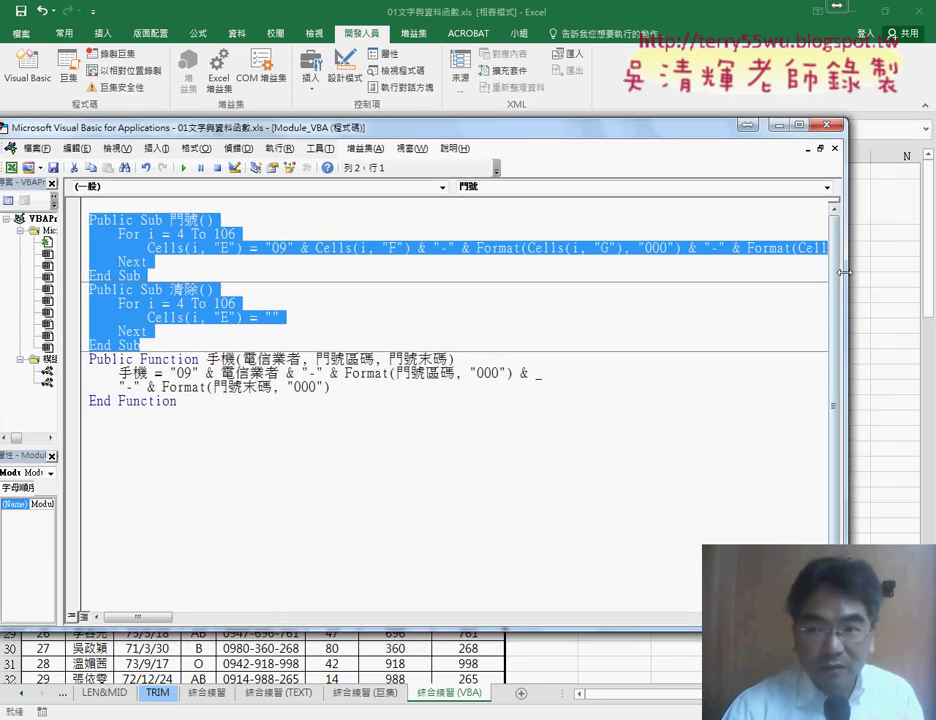
drag(845, 272, 918, 272)
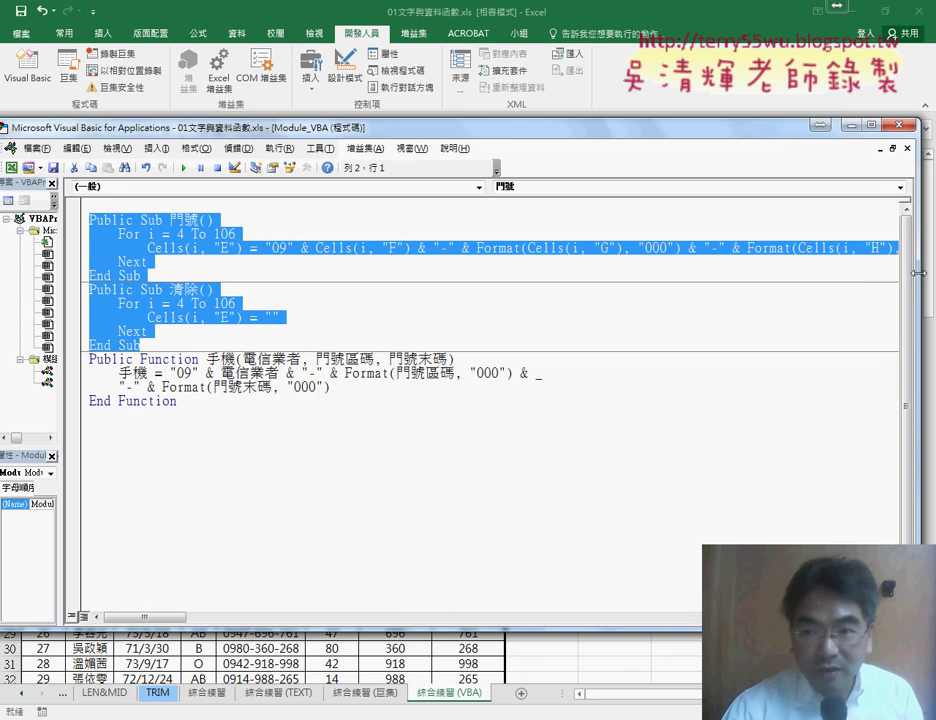
click(663, 238)
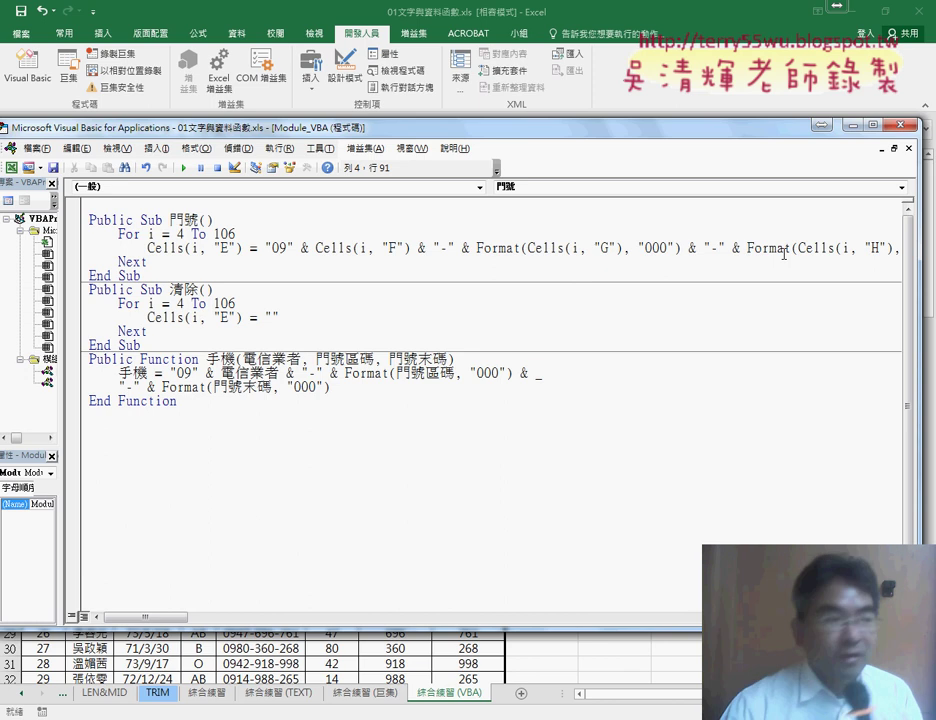
Add " _" after the & so Format(Cells(i, "H"), "000") continues on a second line.
key(Return)
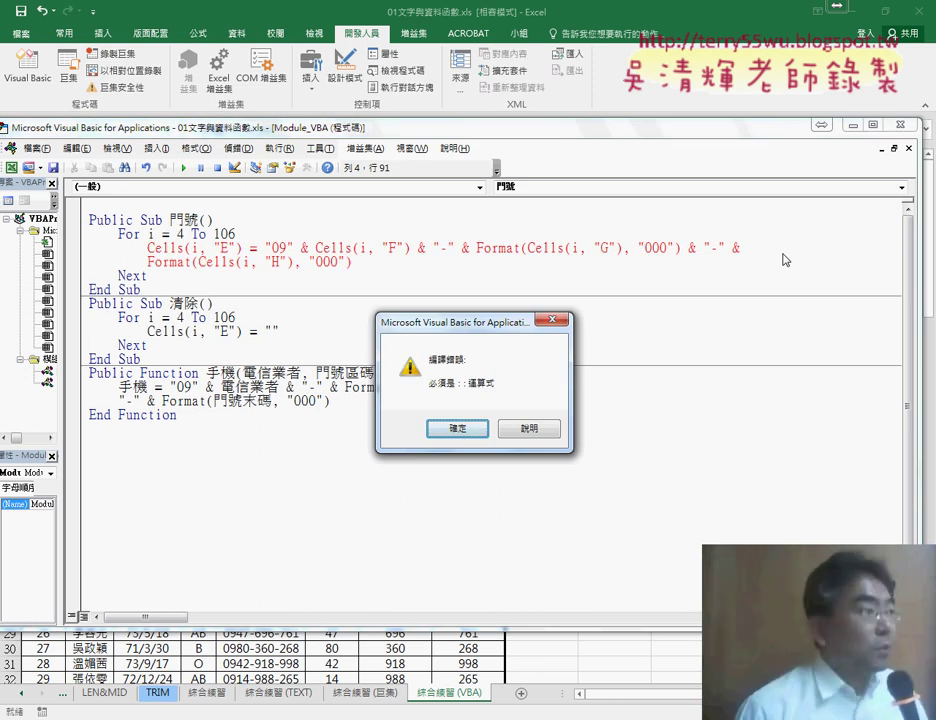
click(469, 431)
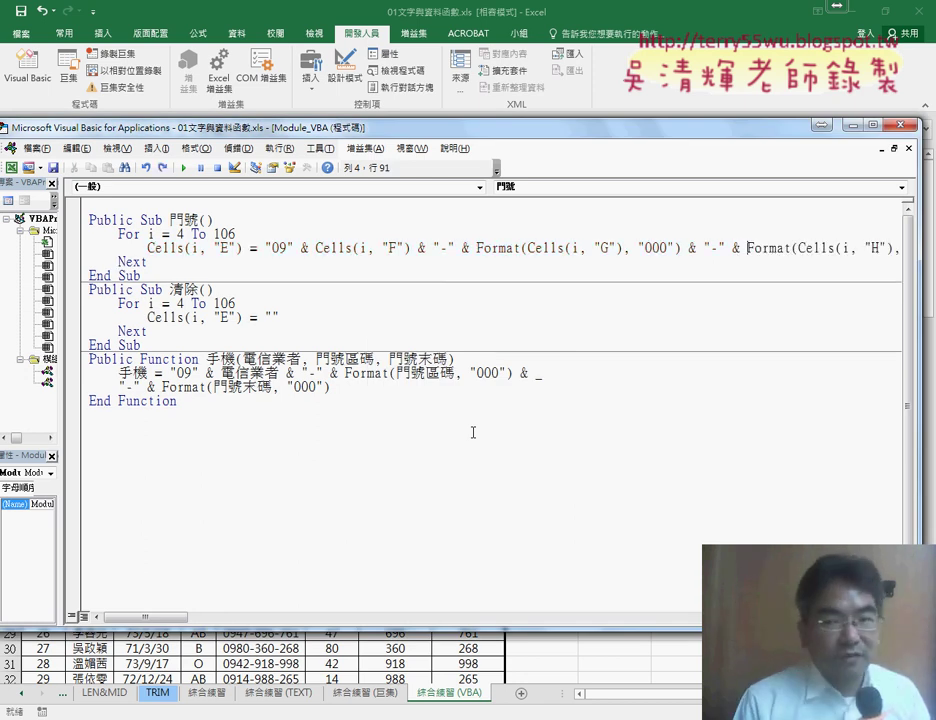
double_click(736, 248)
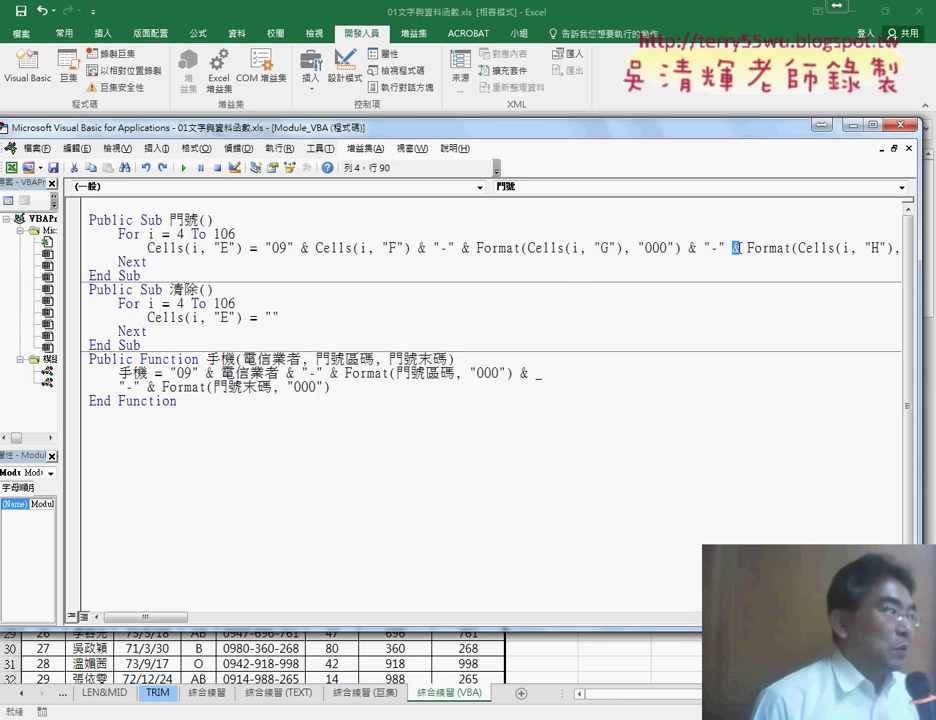
double_click(741, 248)
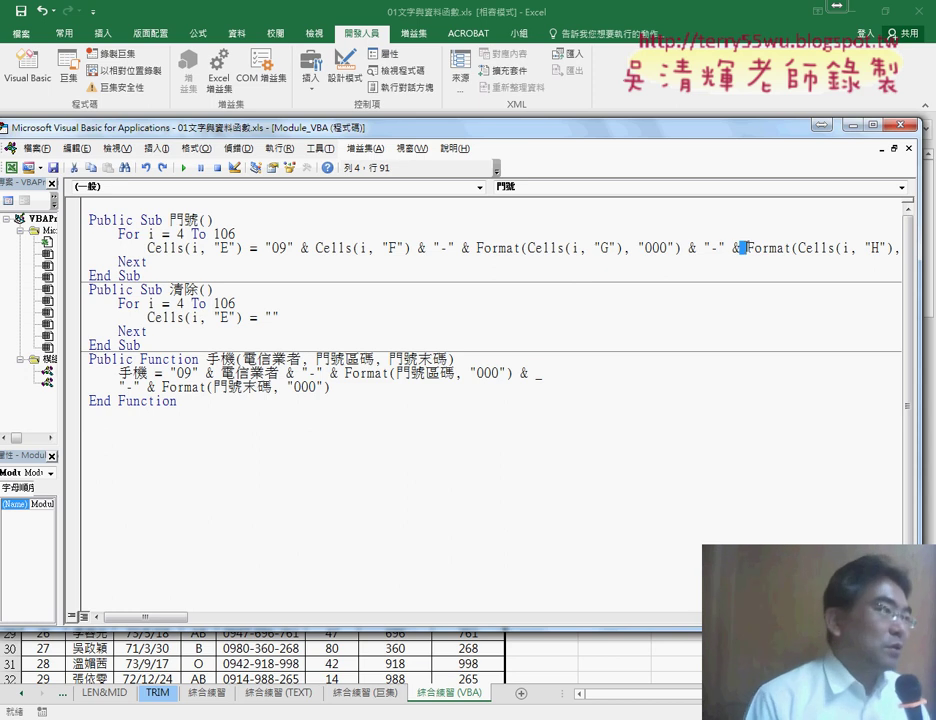
click(741, 248)
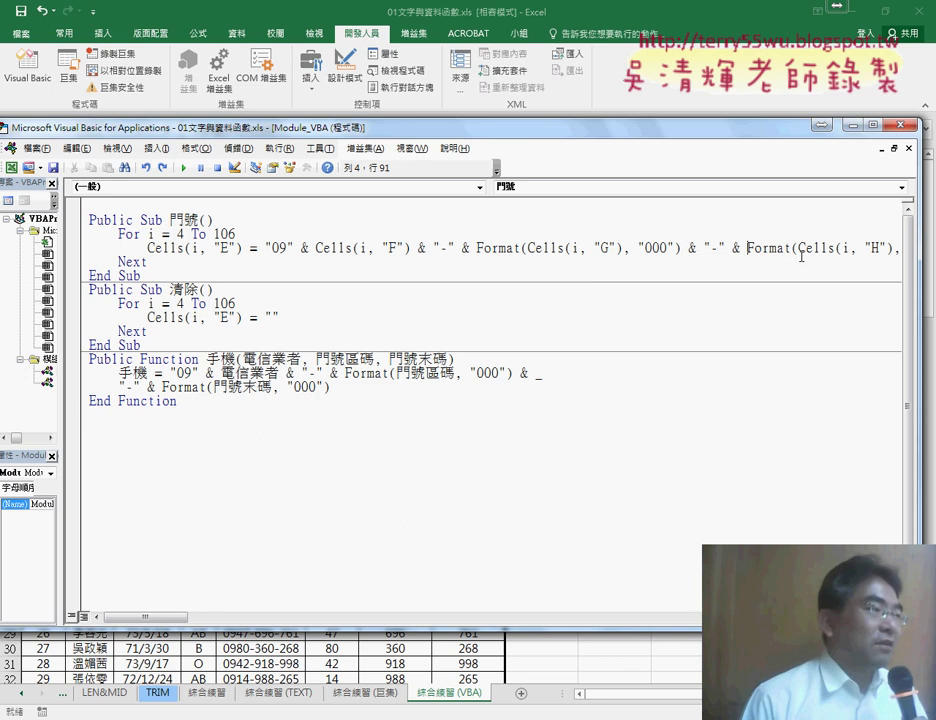
text(_)
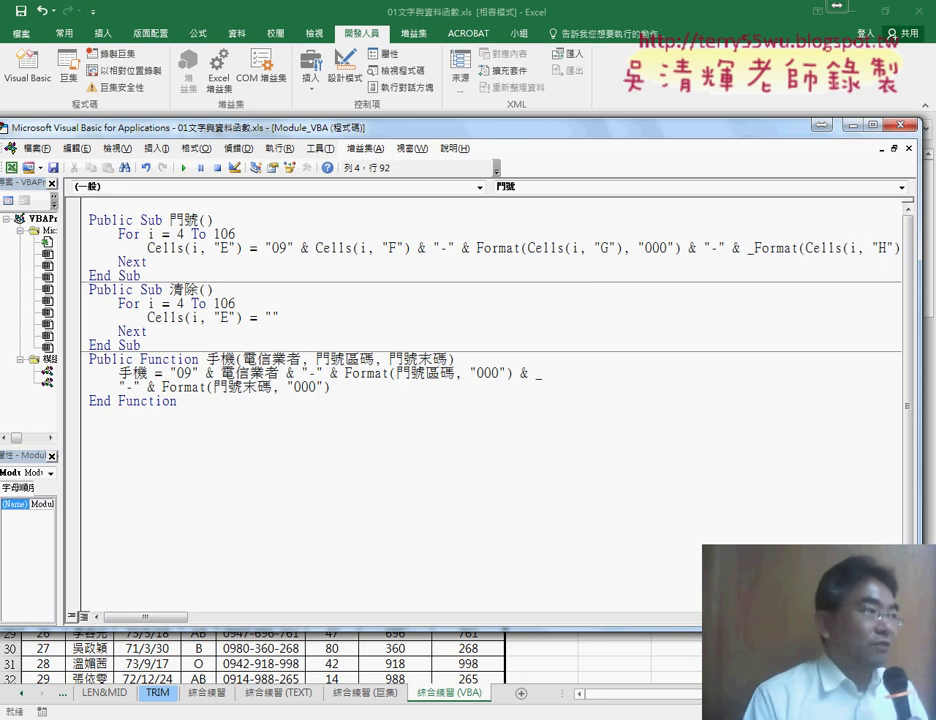
key(Return)
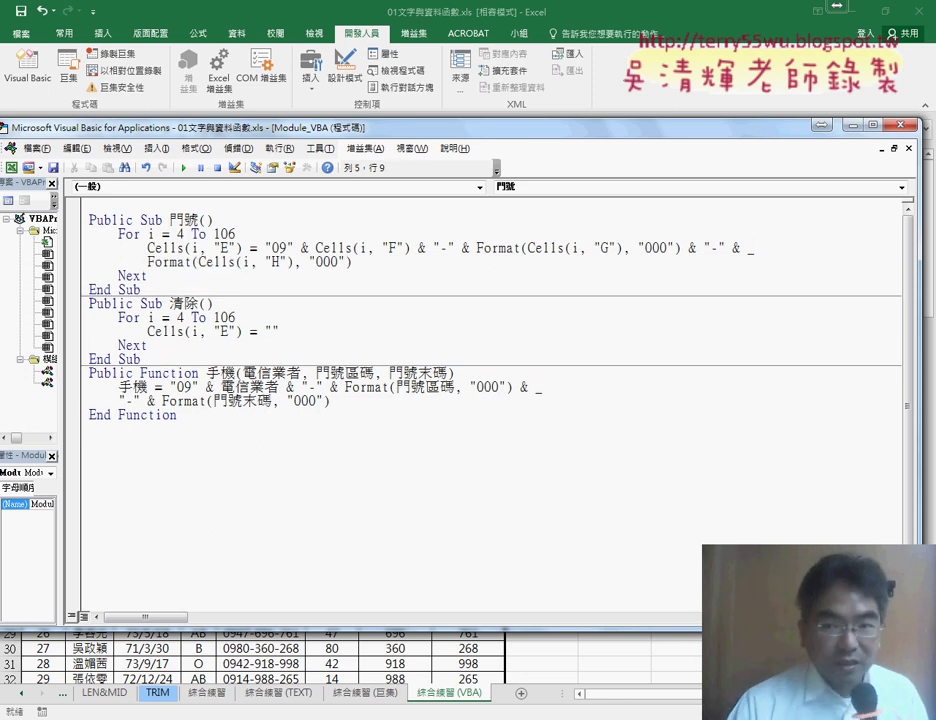
click(495, 504)
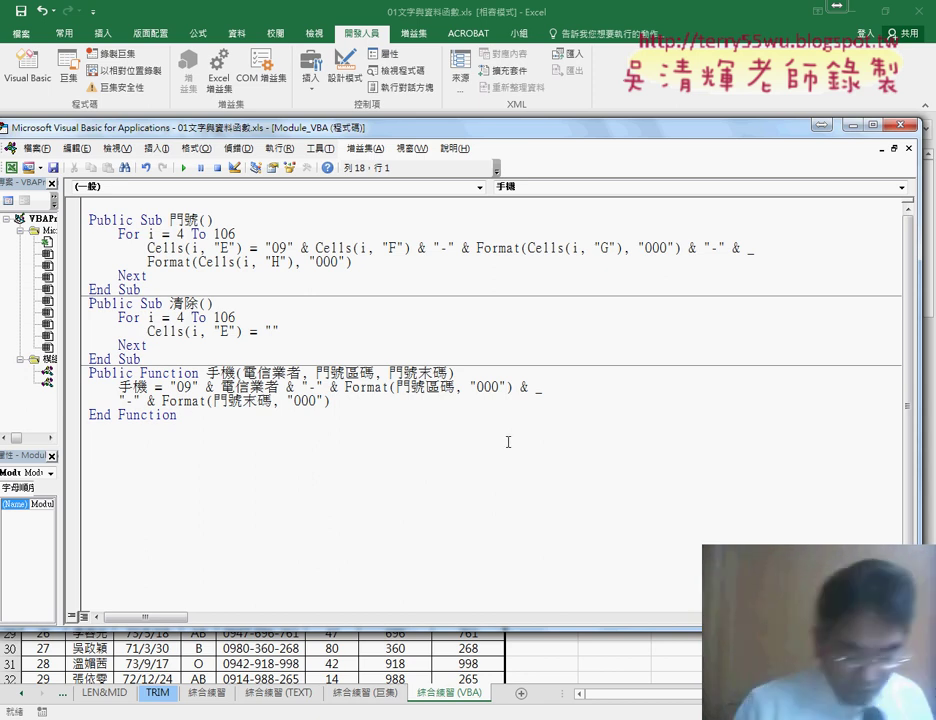
double_click(751, 248)
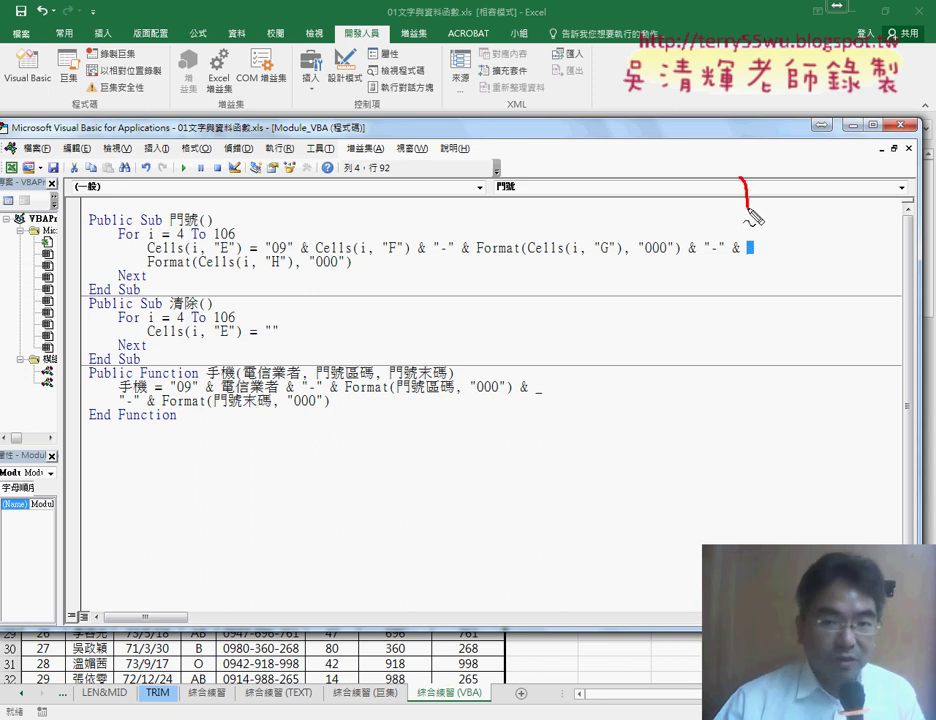
drag(741, 178, 748, 242)
drag(741, 262, 736, 259)
click(591, 279)
double_click(752, 248)
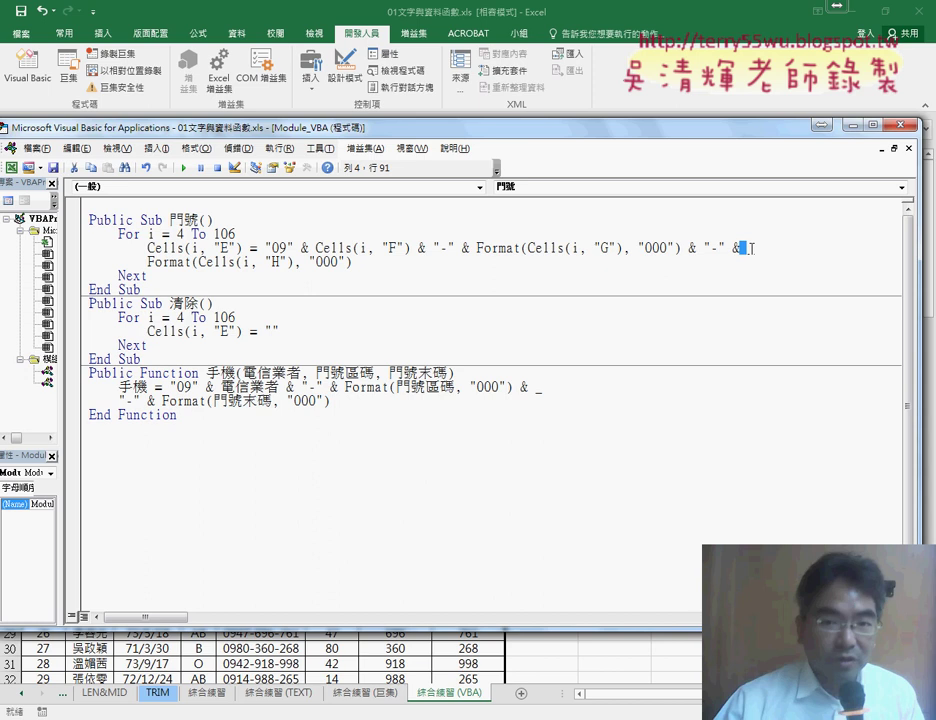
click(812, 261)
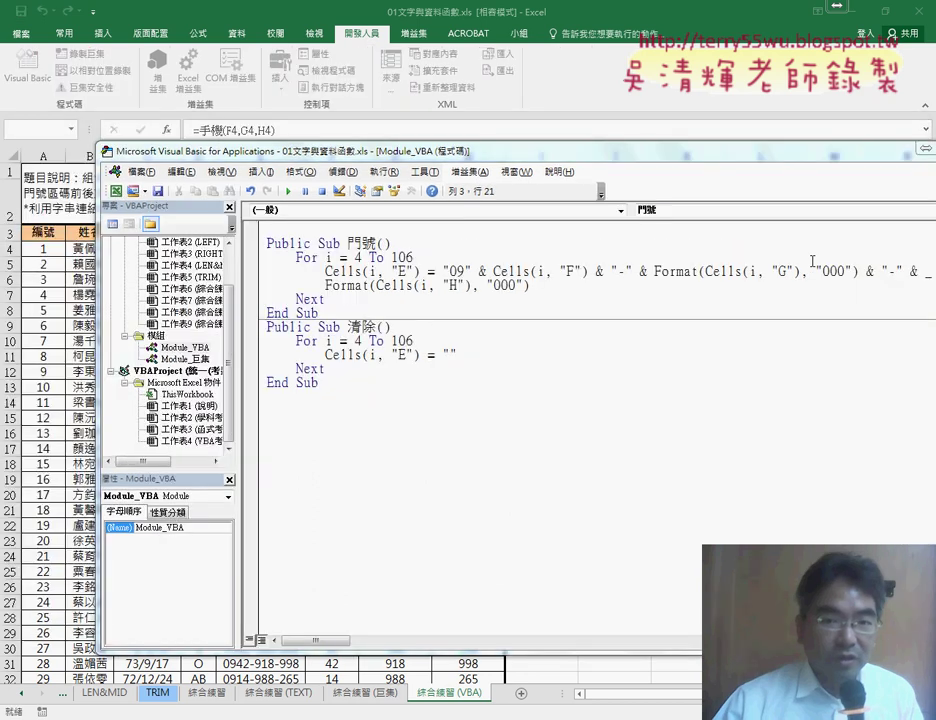
Close the VBA editor and select A4 on the 綜合練習 (VBA) sheet.
double_click(404, 257)
drag(437, 155, 624, 146)
key(alt+F11)
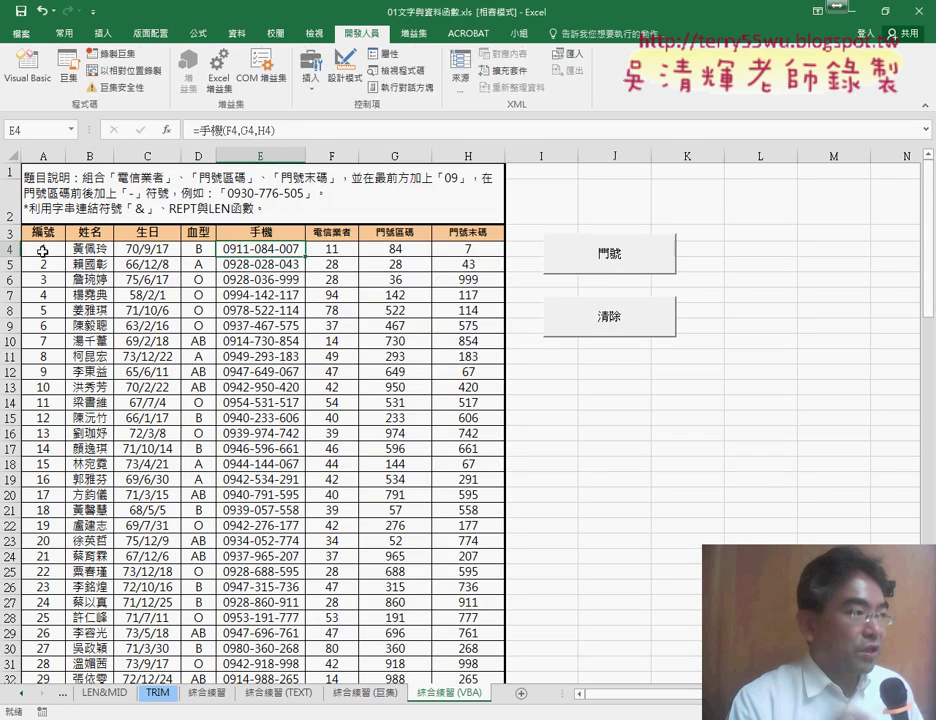
click(43, 251)
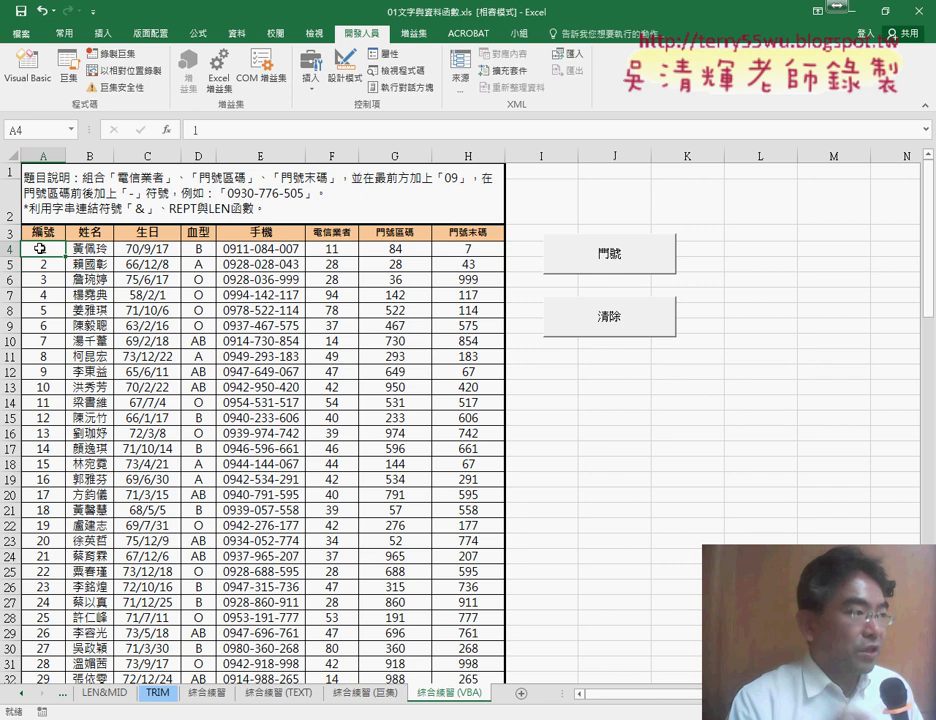
Check that the records run through row 106, then go back to the top of the table.
key(ctrl+Down)
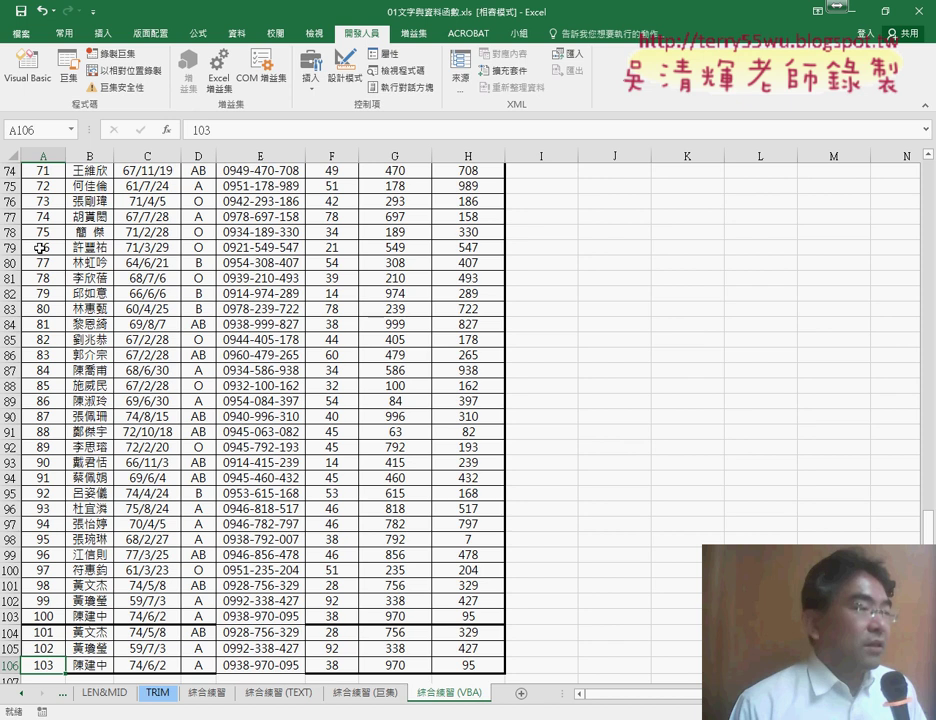
key(ctrl+Up)
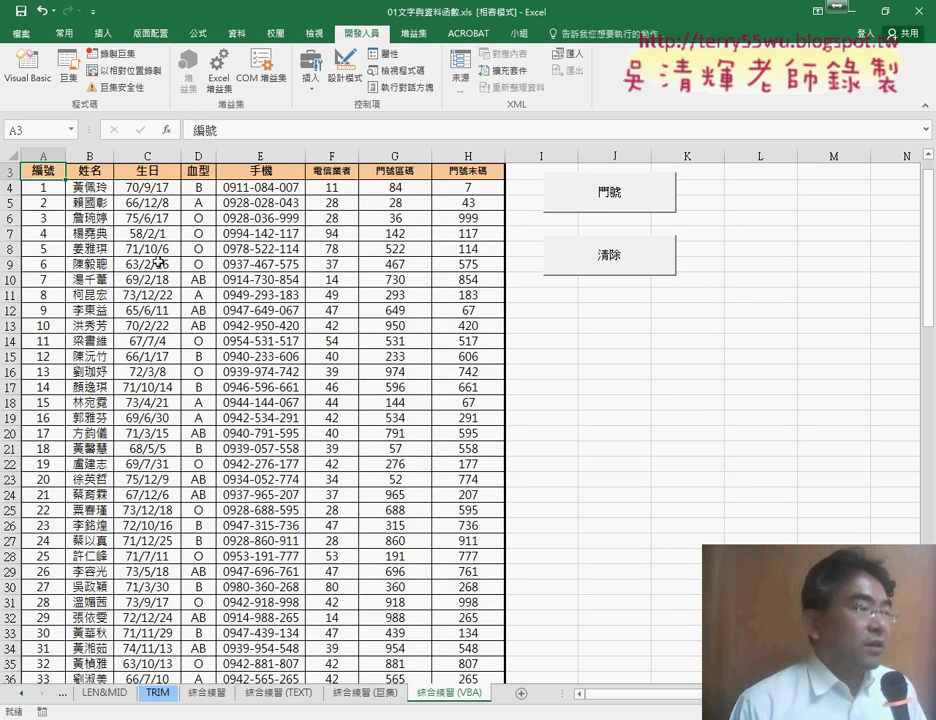
scroll(118, 192, up, 1)
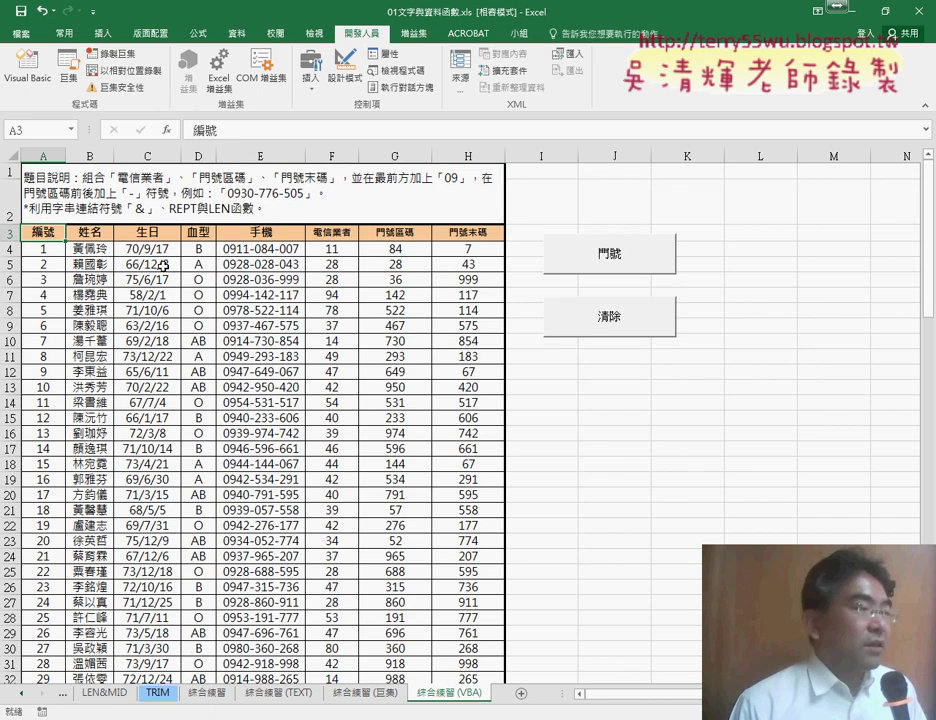
click(44, 248)
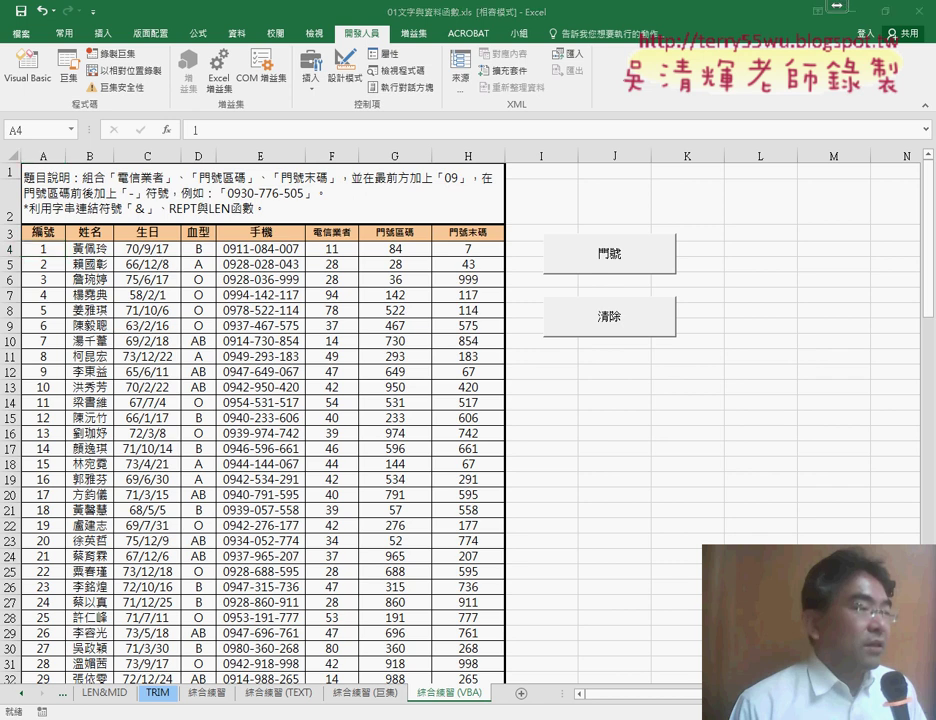
Switch to the 01文字與資料函數 workbook and open its VBA code editor.
click(480, 642)
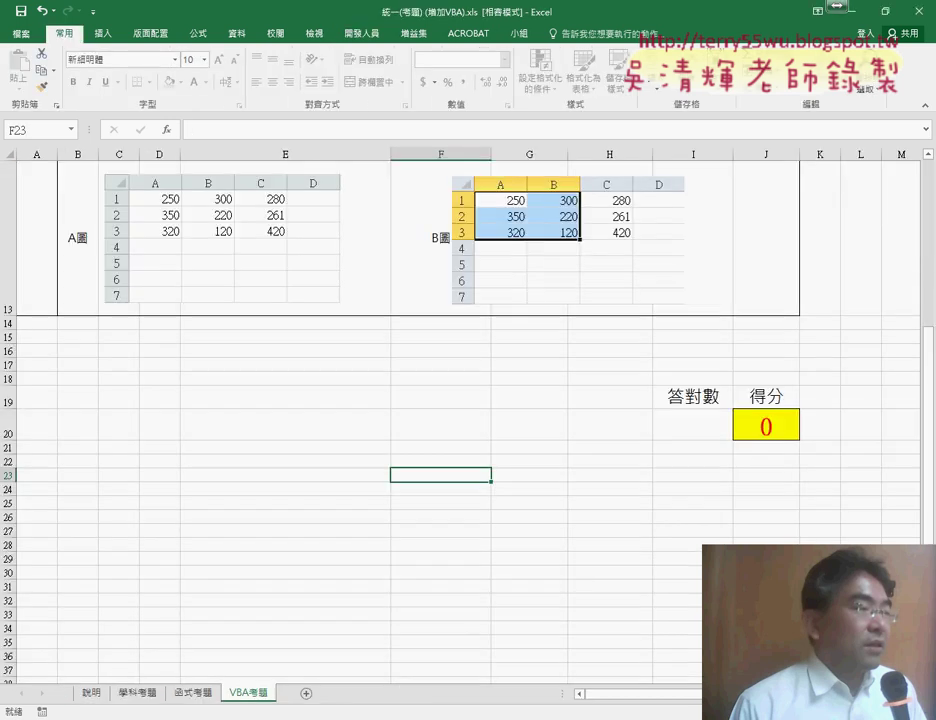
click(210, 645)
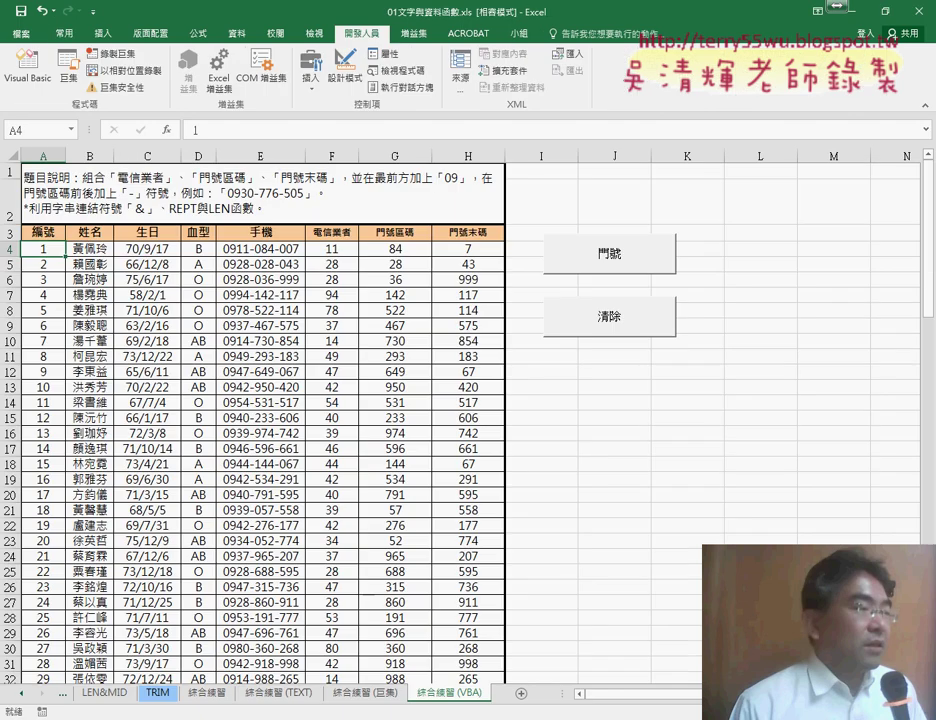
mouse_move(230, 700)
click(365, 635)
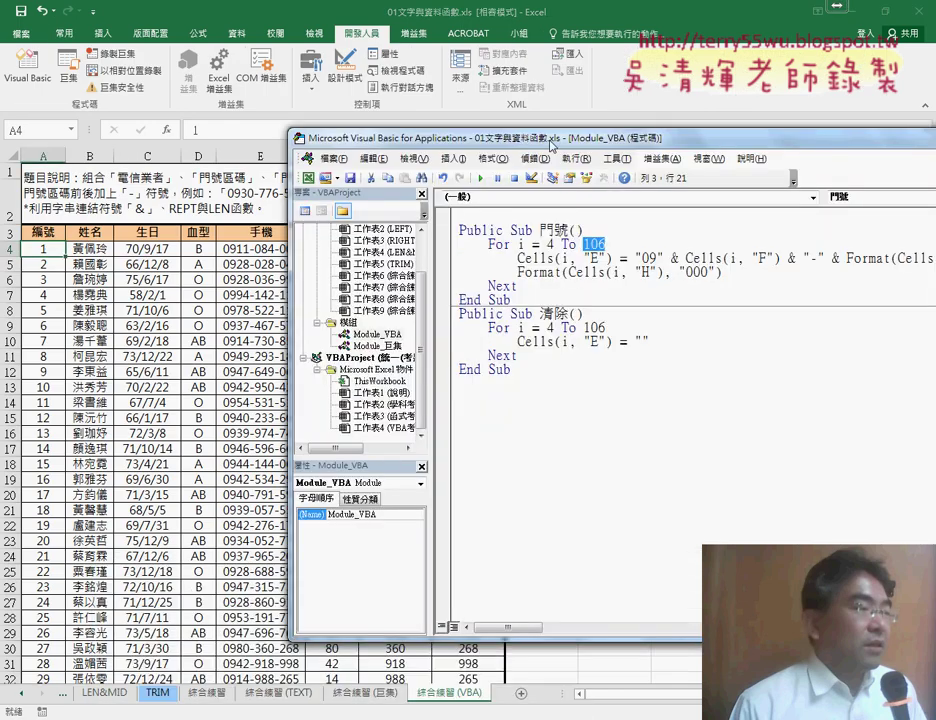
drag(410, 138, 247, 138)
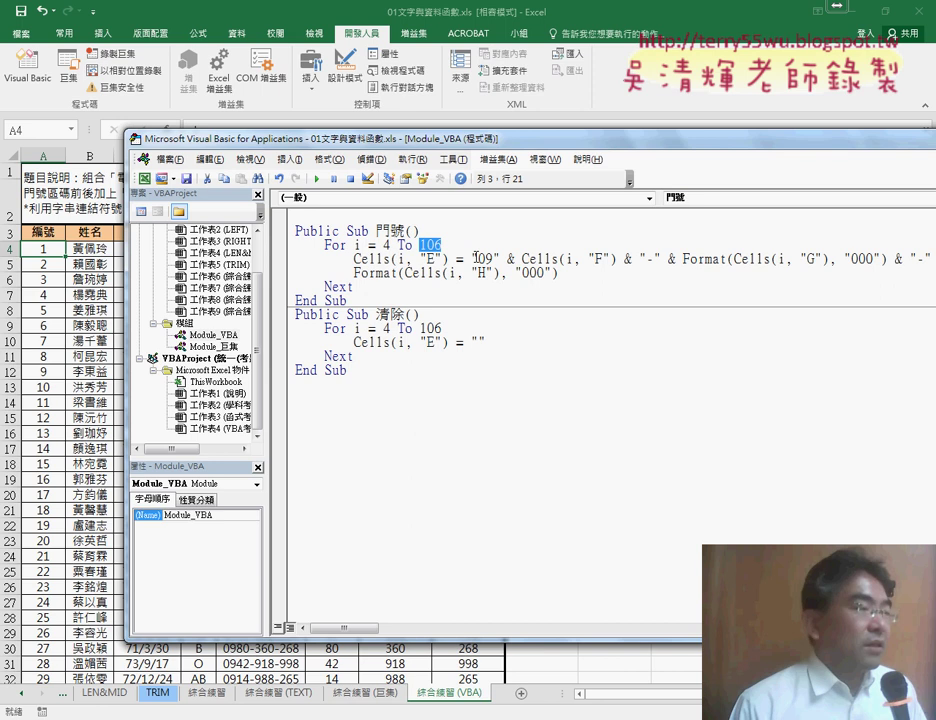
Start replacing the 門號 loop's end value 106 with range("A4").E.
drag(441, 252, 455, 291)
text(range)
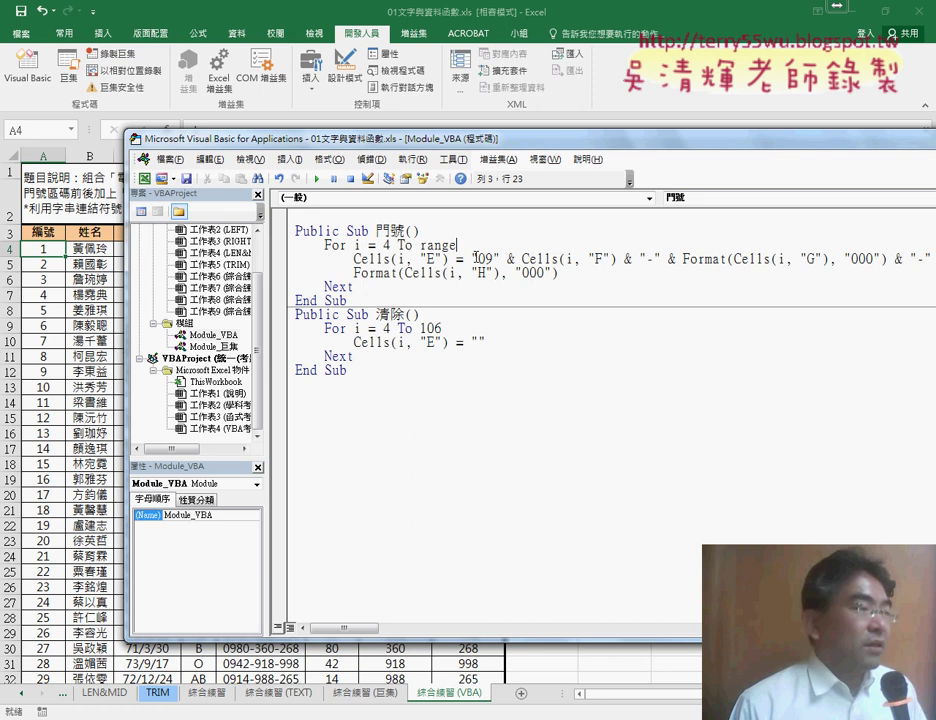
text(()
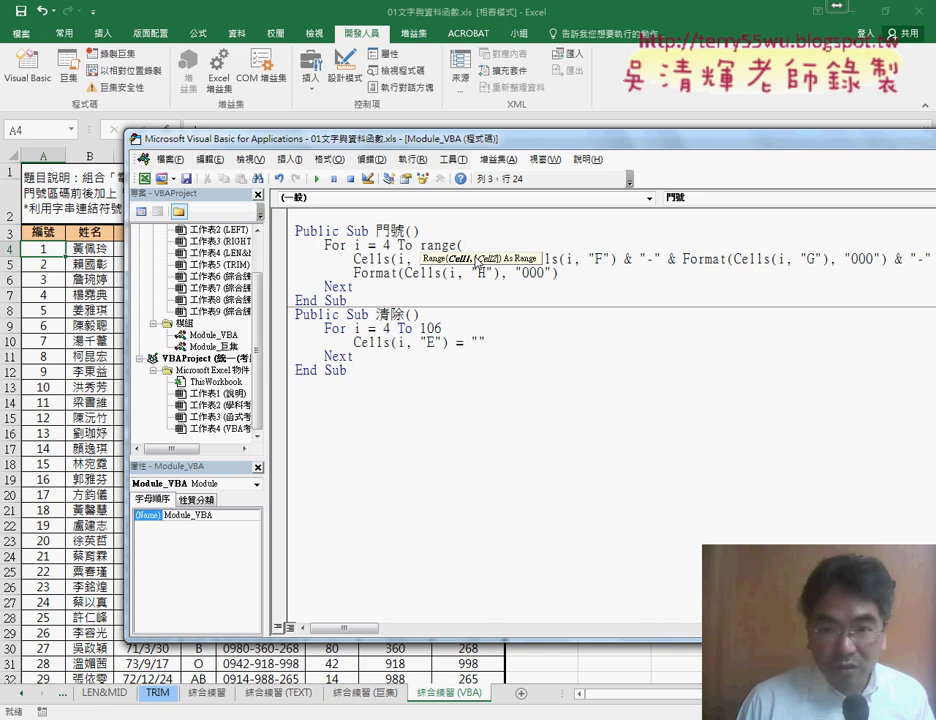
text(")
text(A4)
text("))
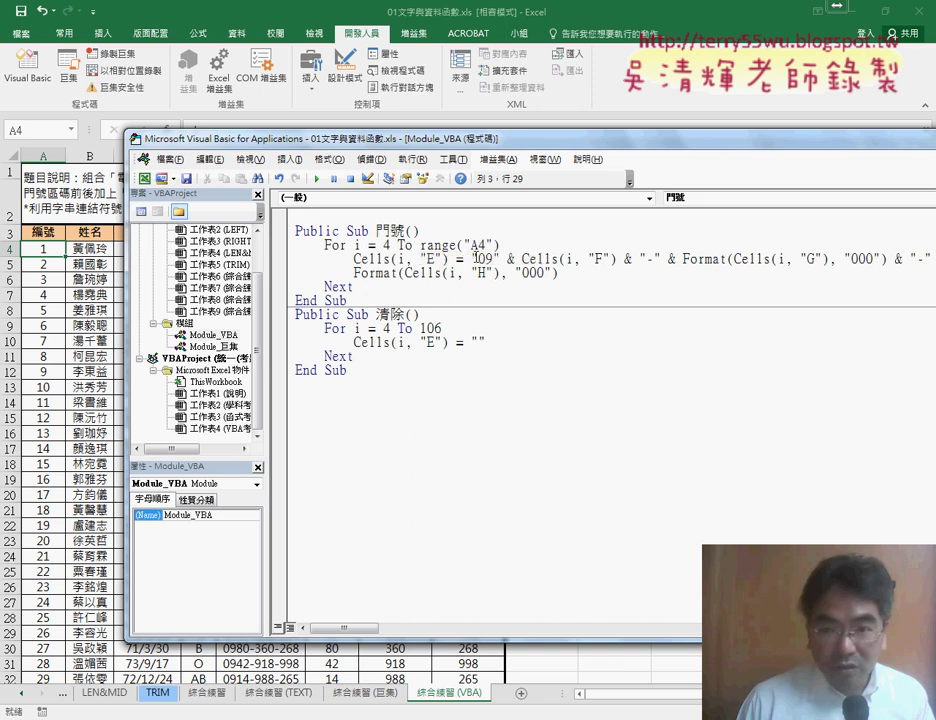
text(.)
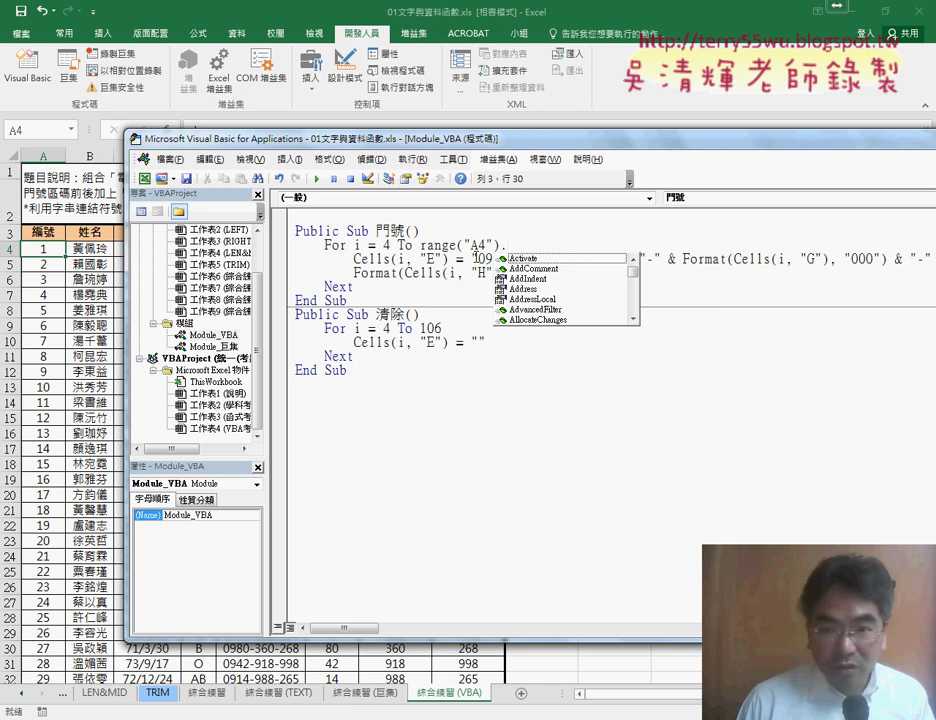
text(E)
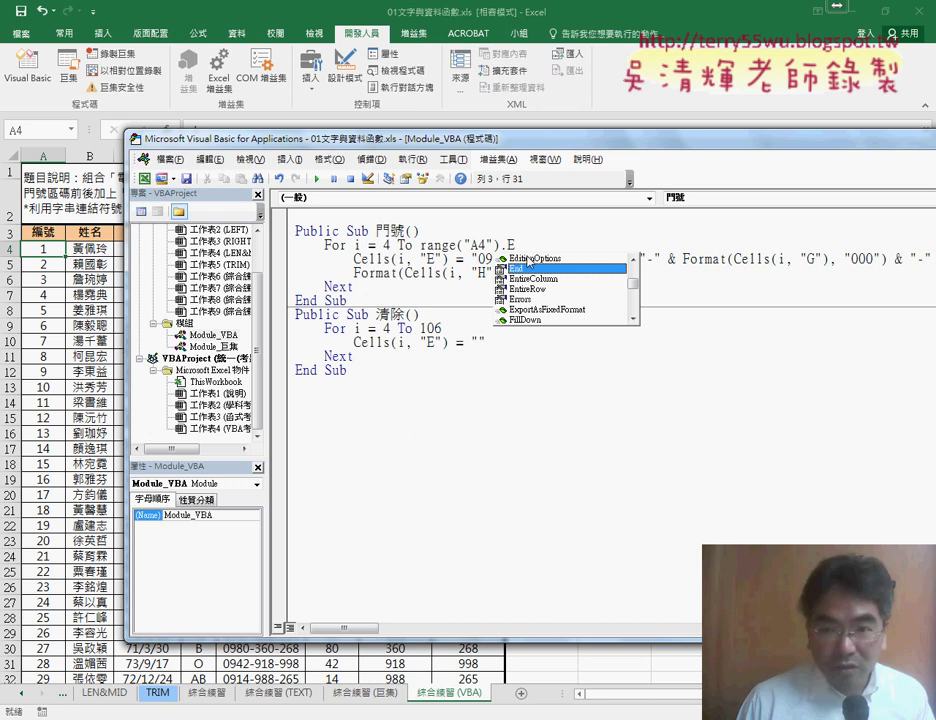
Complete the 門號 loop's end as range("A4").End(xlDown).row.
double_click(524, 266)
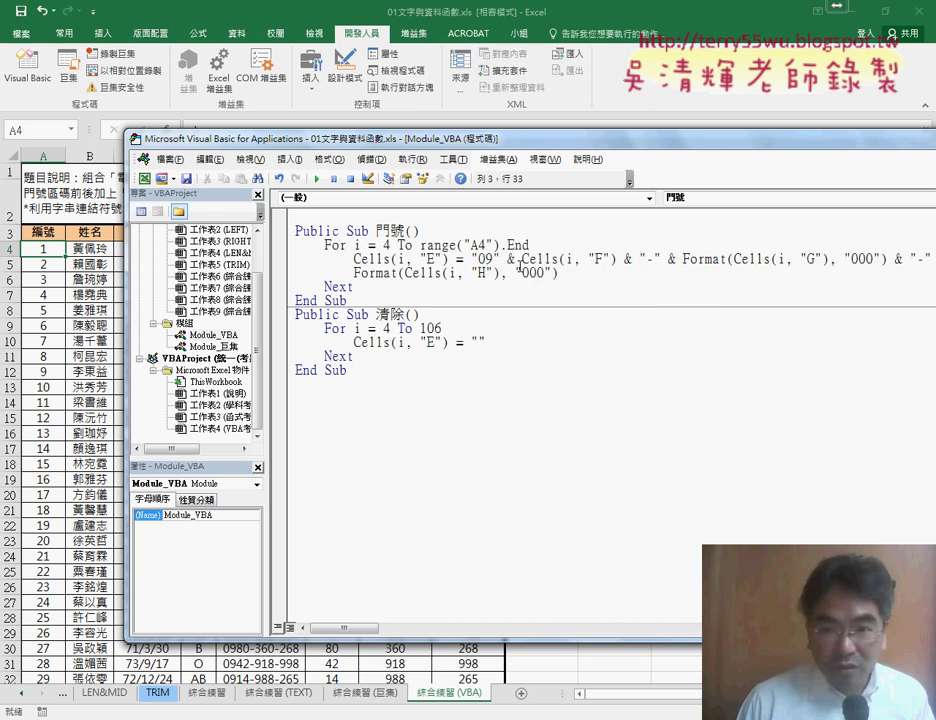
text(()
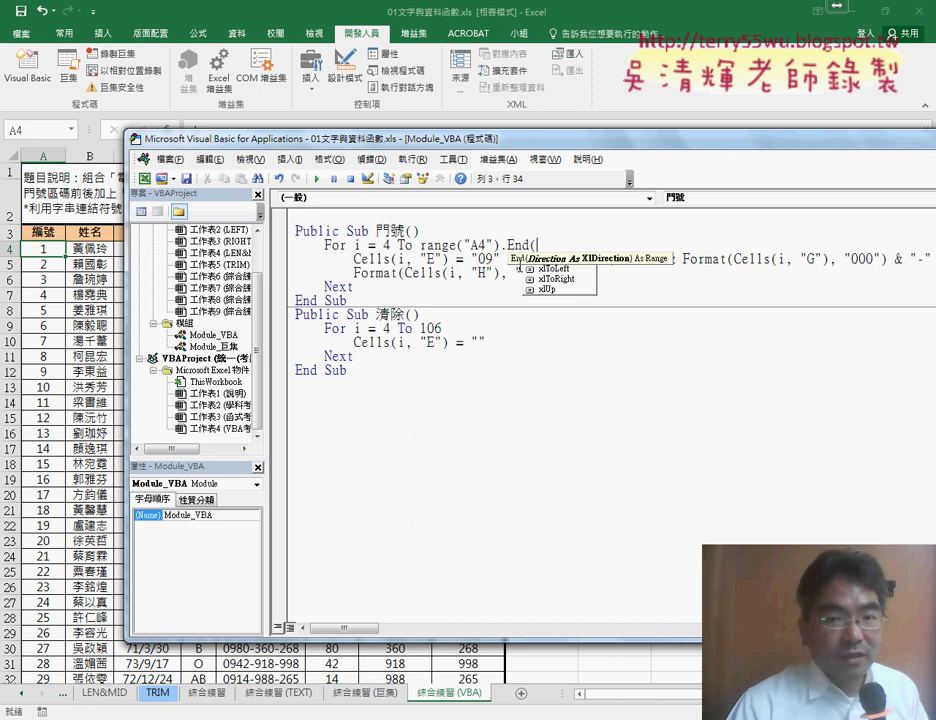
key(Down)
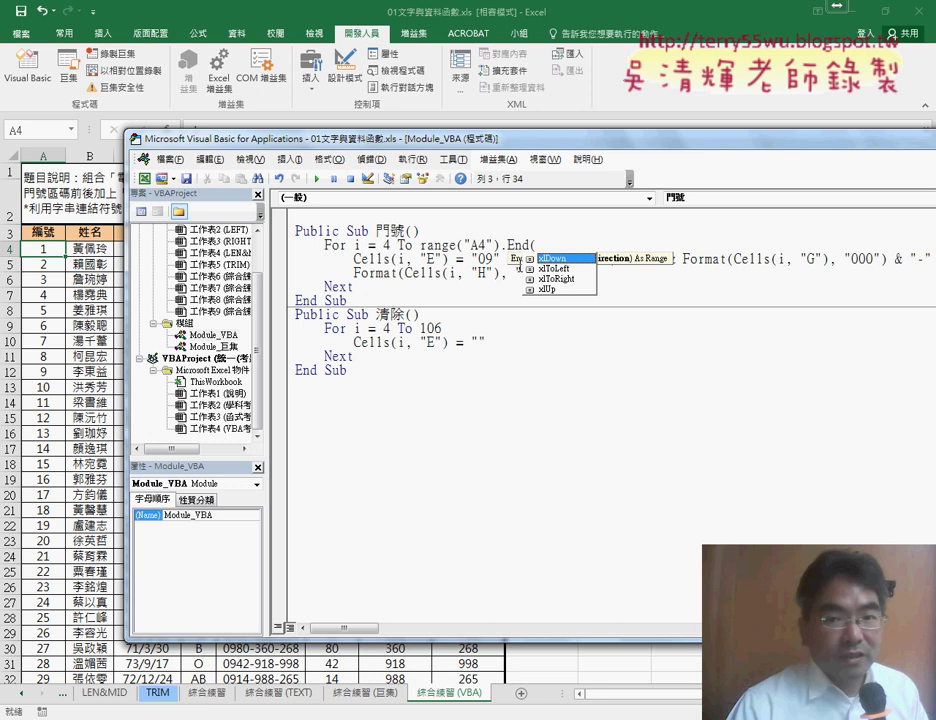
key(Tab)
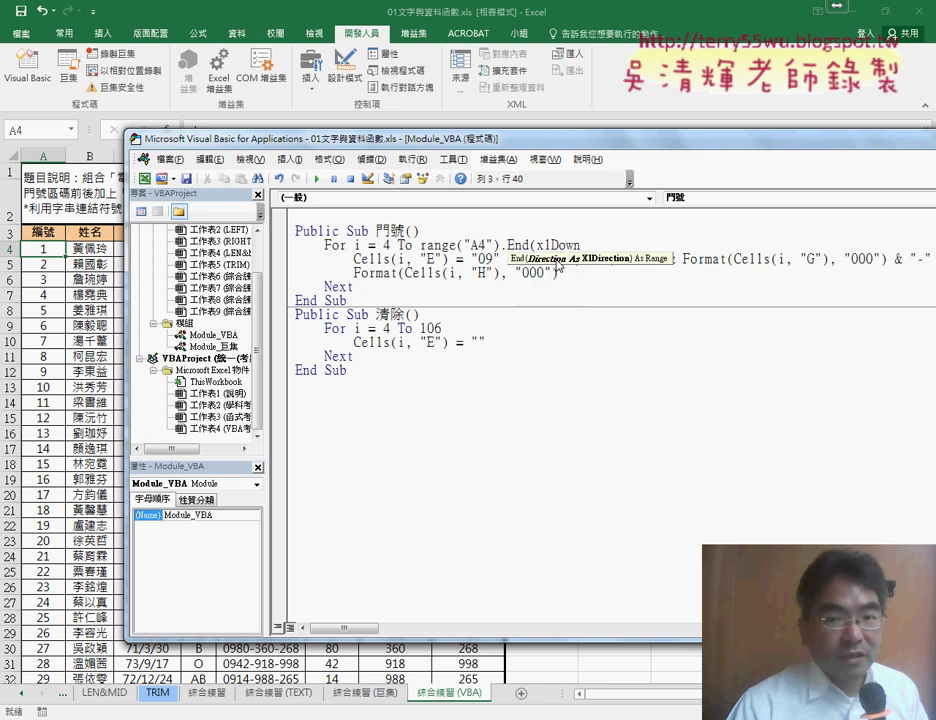
text())
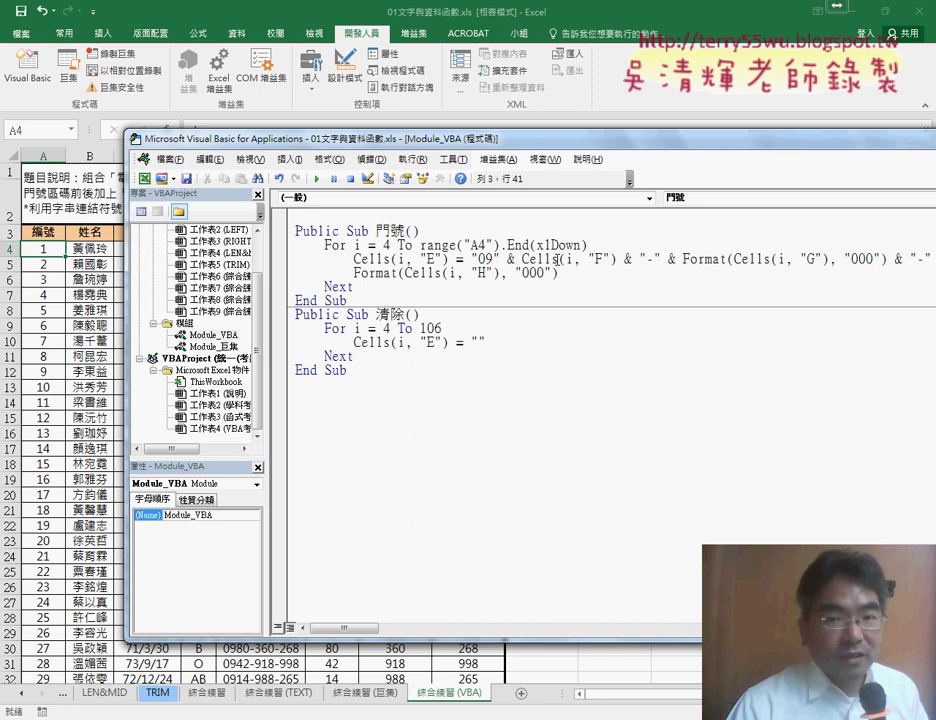
text(.)
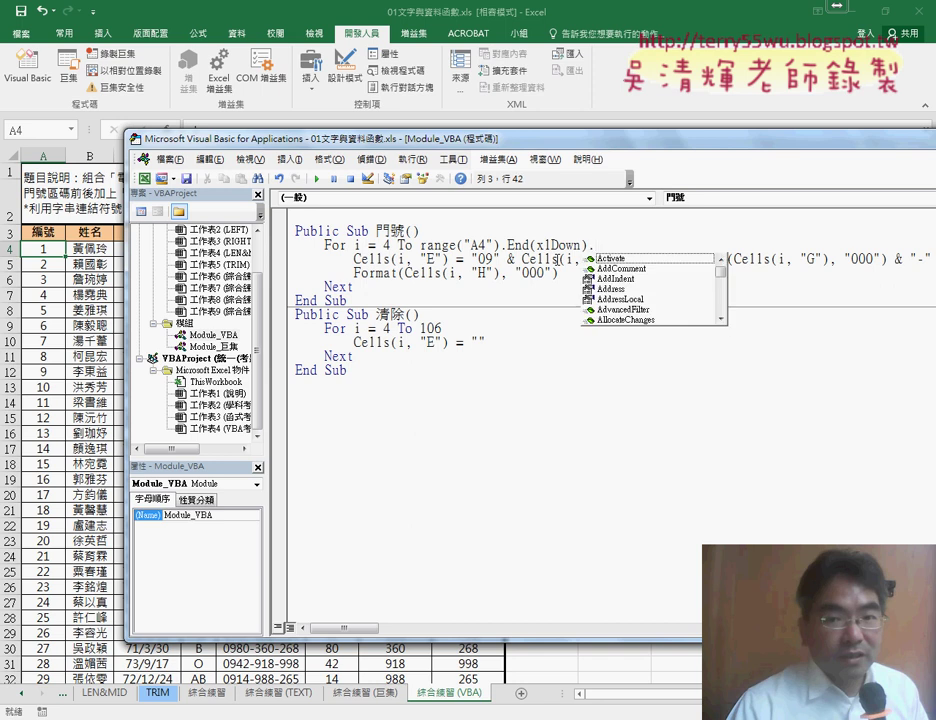
text(row)
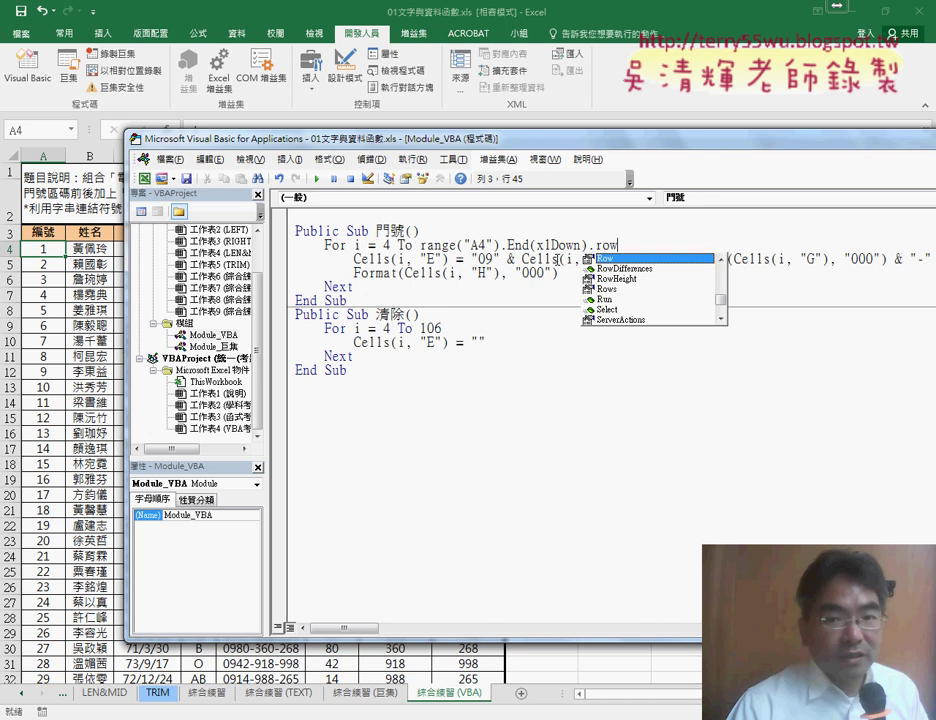
drag(617, 244, 421, 244)
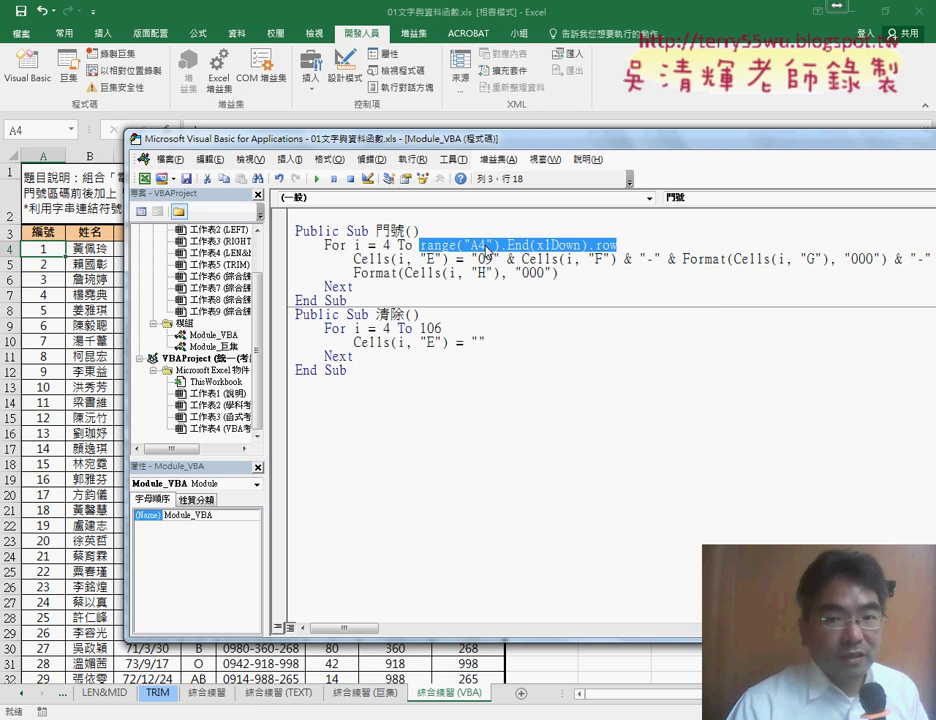
In the 門號 loop's end expression, select and delete the .End(xlDown).Row part.
click(488, 342)
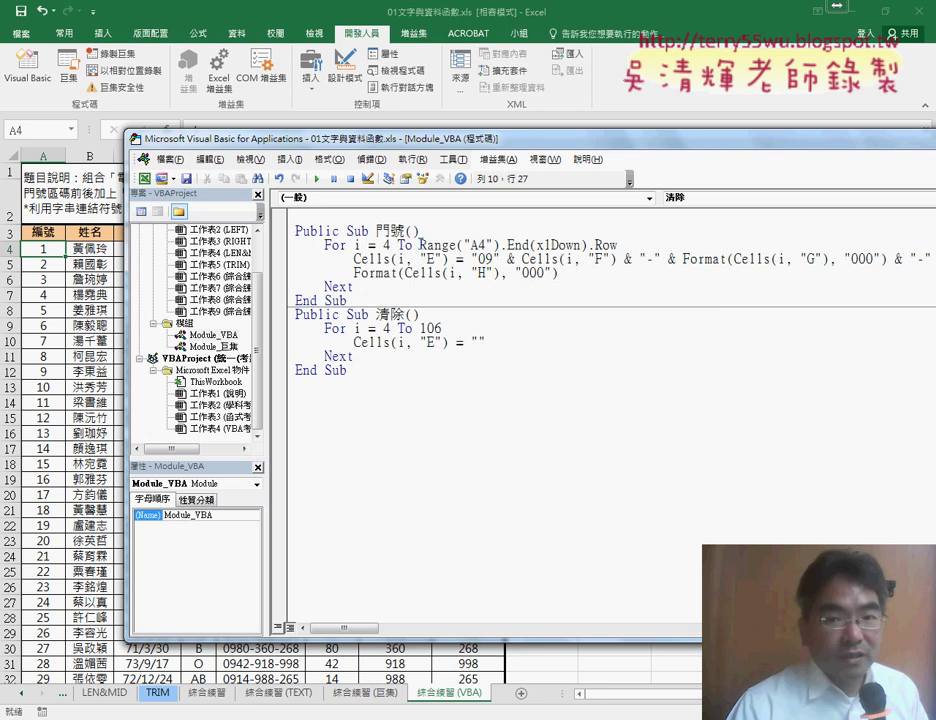
click(421, 246)
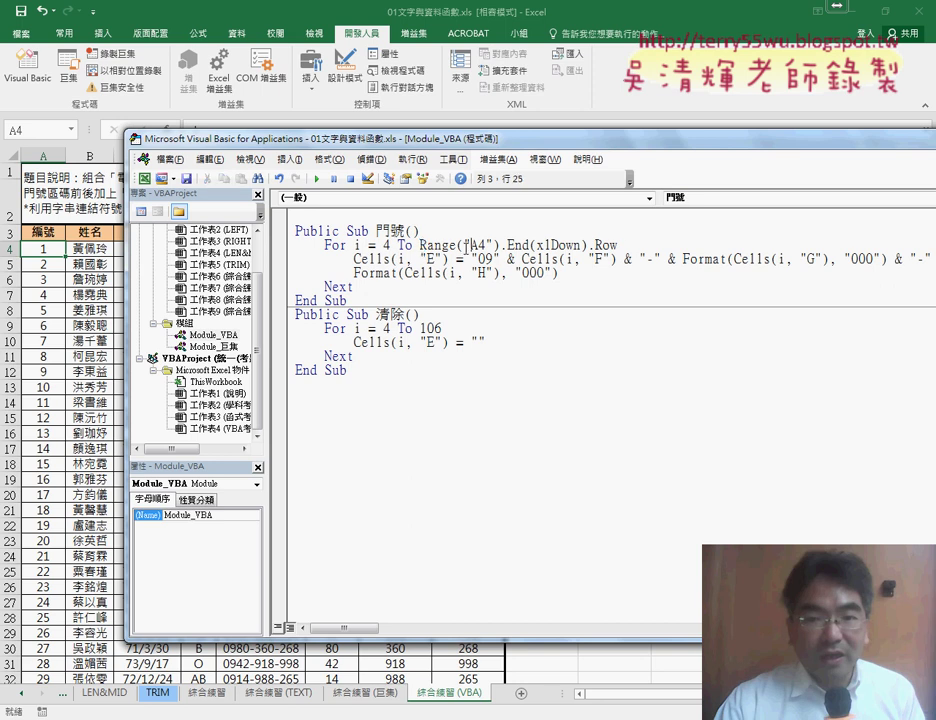
drag(421, 246, 621, 246)
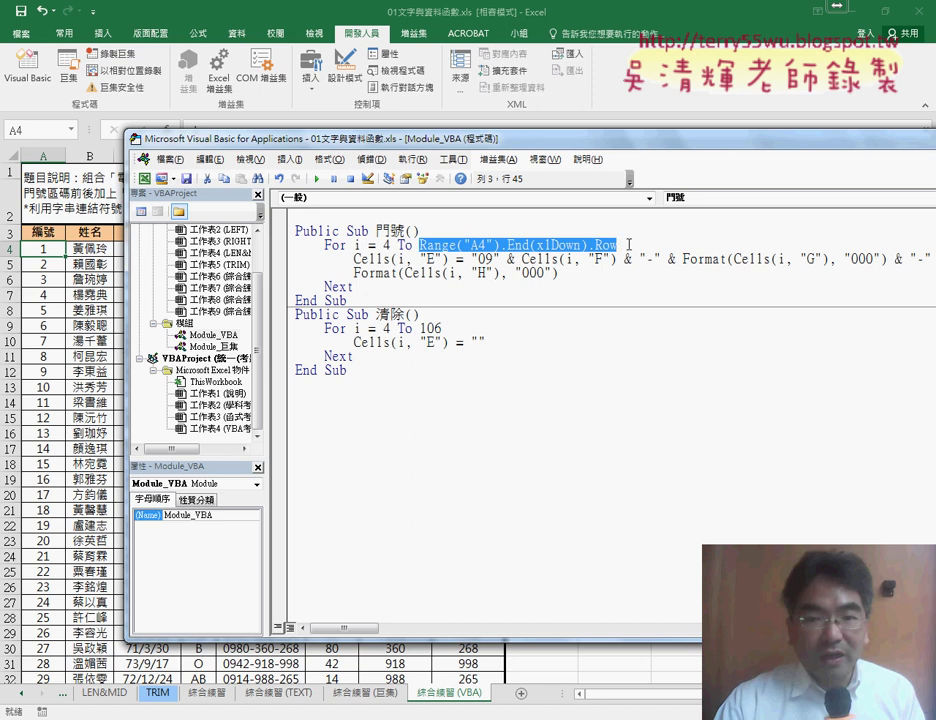
mouse_move(621, 246)
mouse_down()
mouse_move(507, 246)
mouse_move(506, 254)
mouse_up()
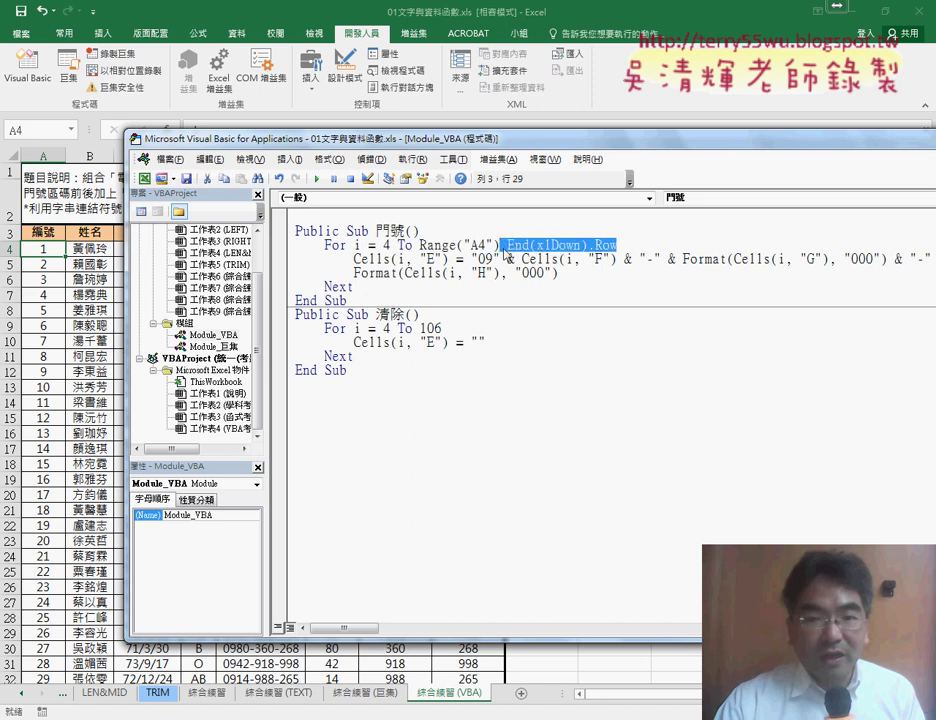
key(Delete)
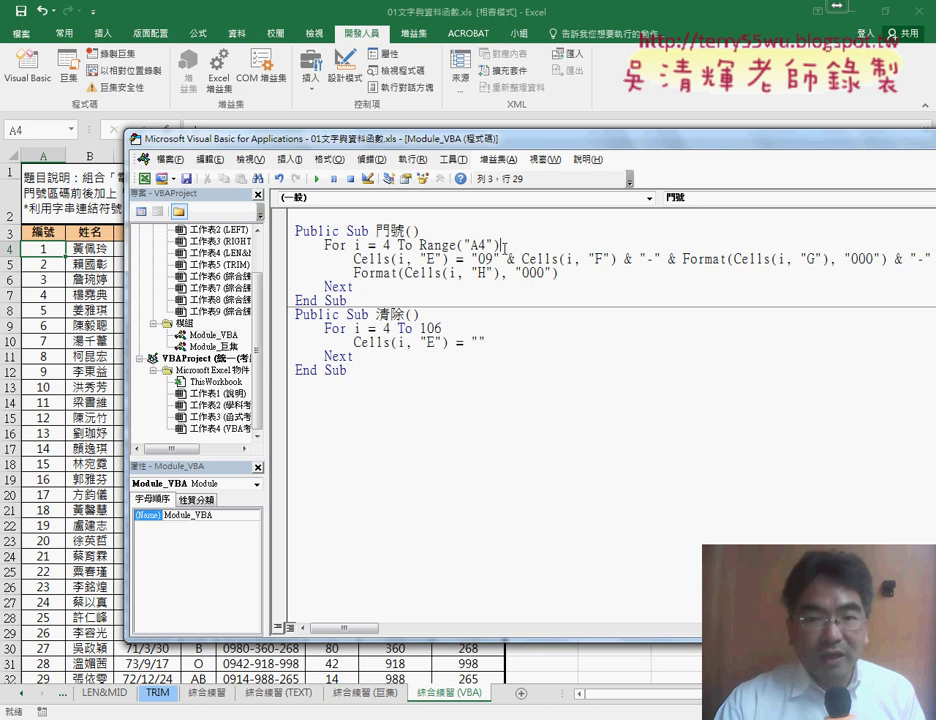
Retype it with autocomplete so the 門號 loop ends at Range("A4").End(xlDown).Row.
text(.)
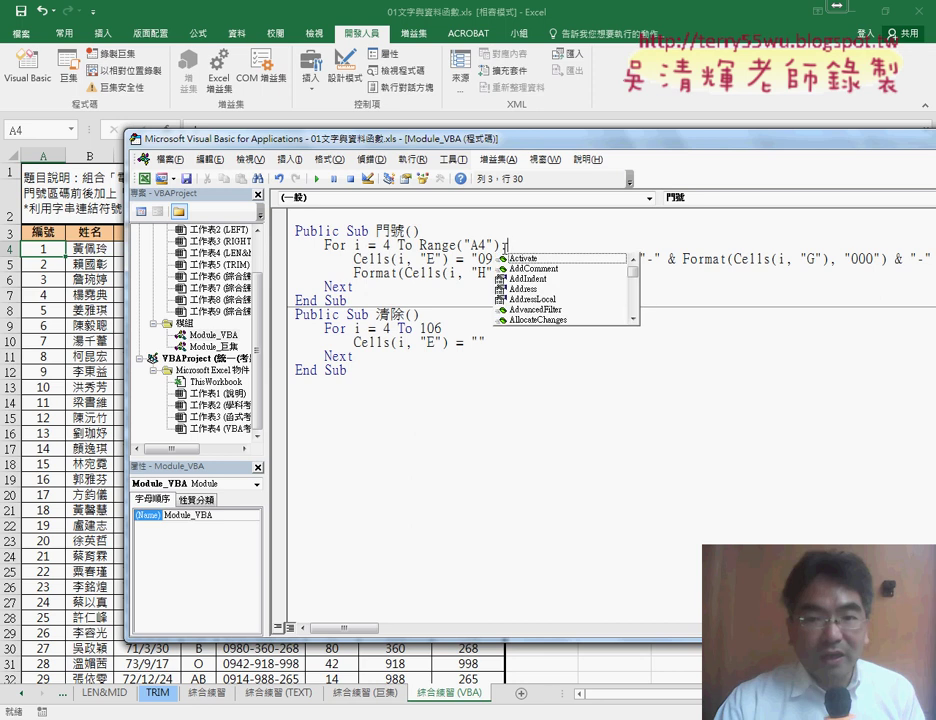
text(E)
text(n)
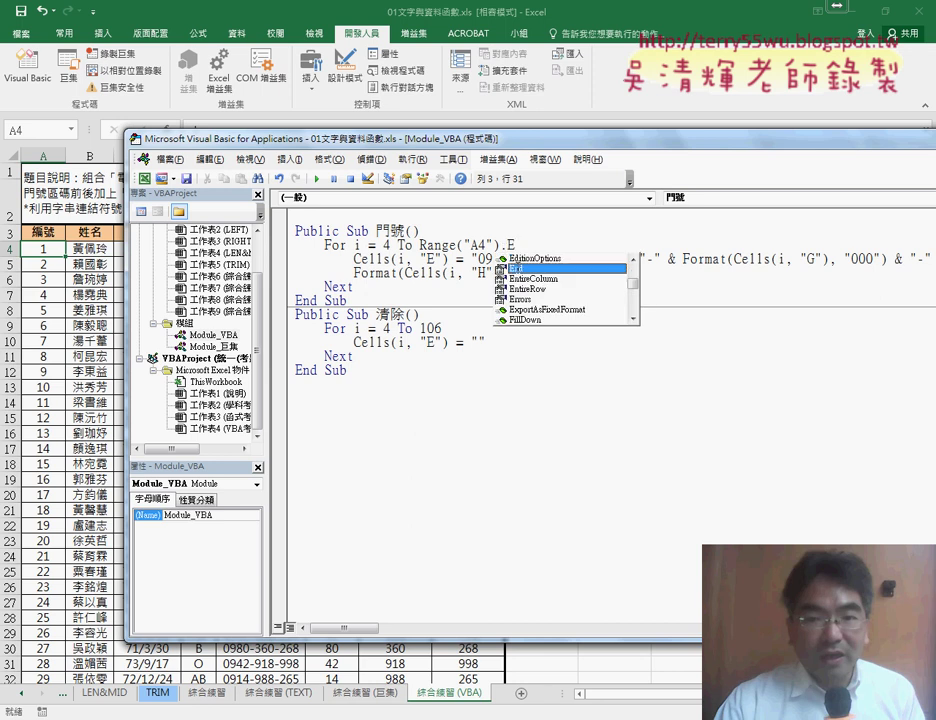
key(Tab)
text(()
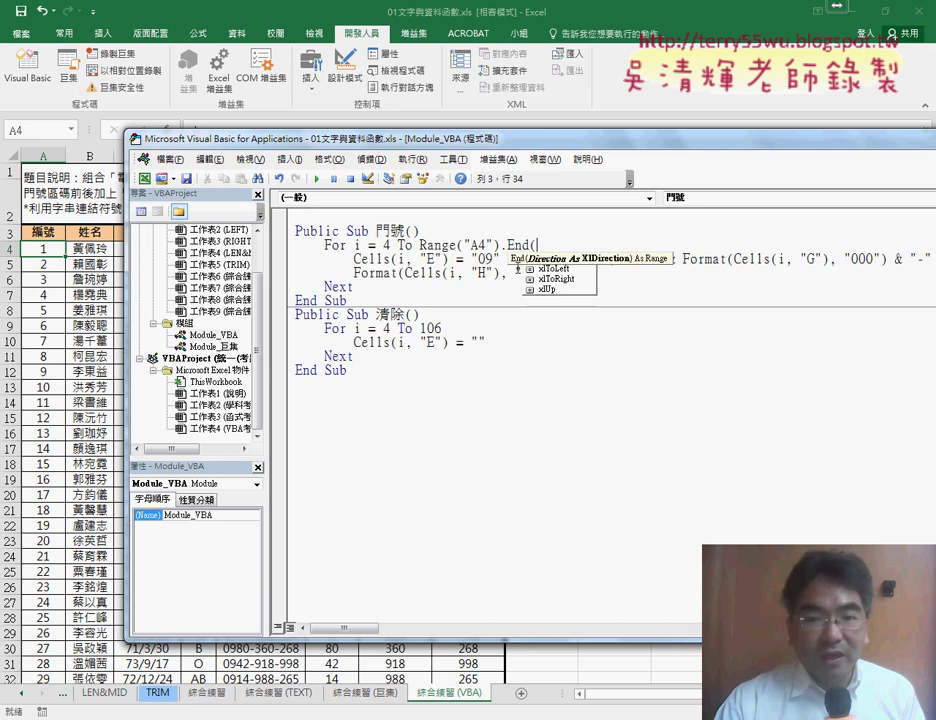
key(Down)
key(Down)
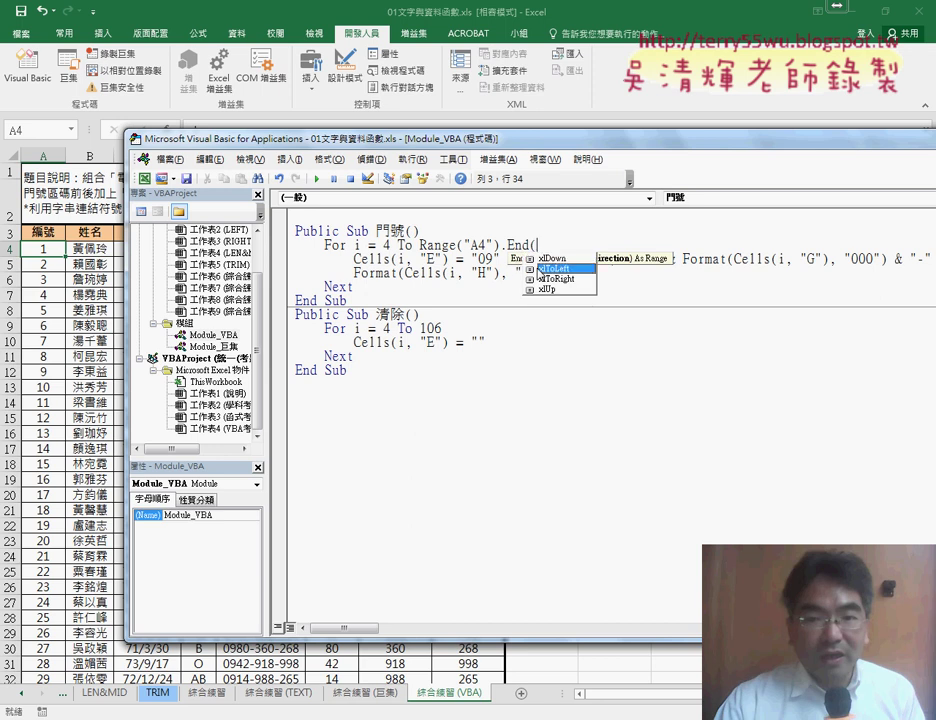
key(Up)
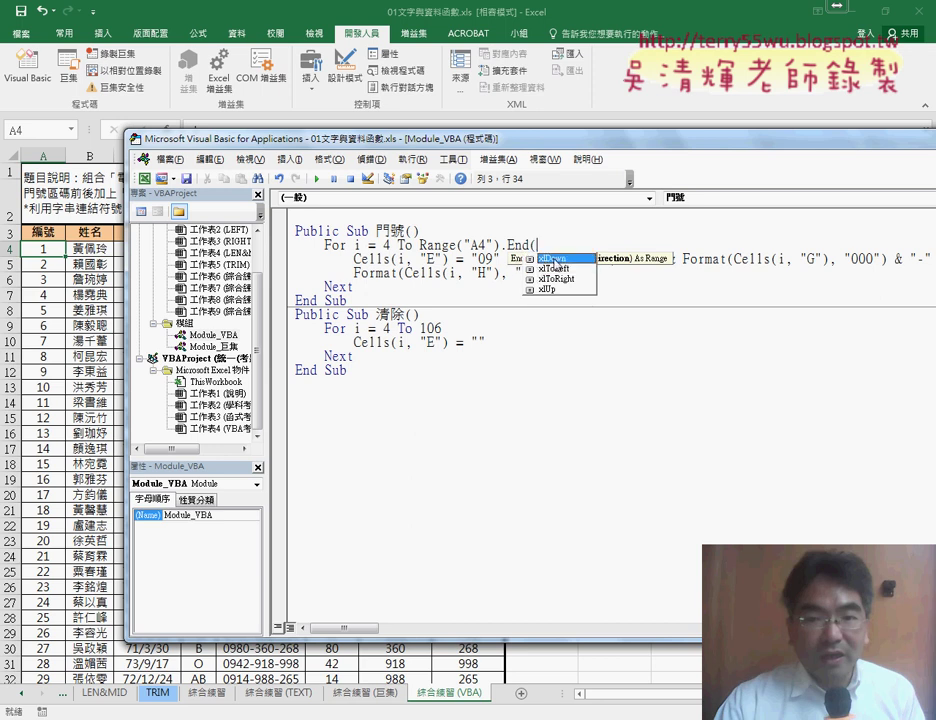
key(Tab)
text())
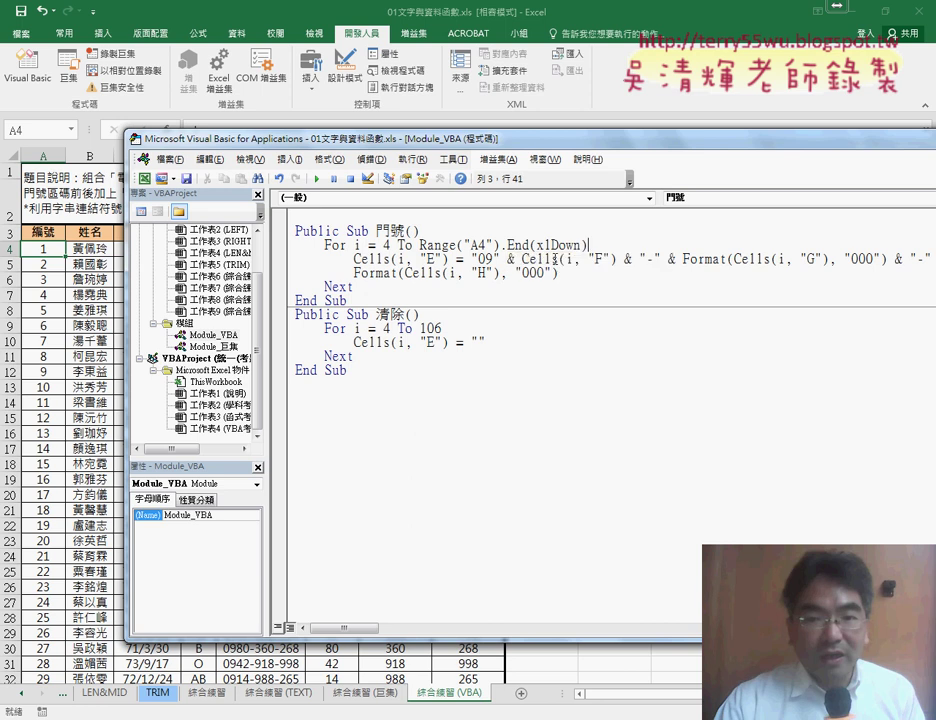
text(.ro)
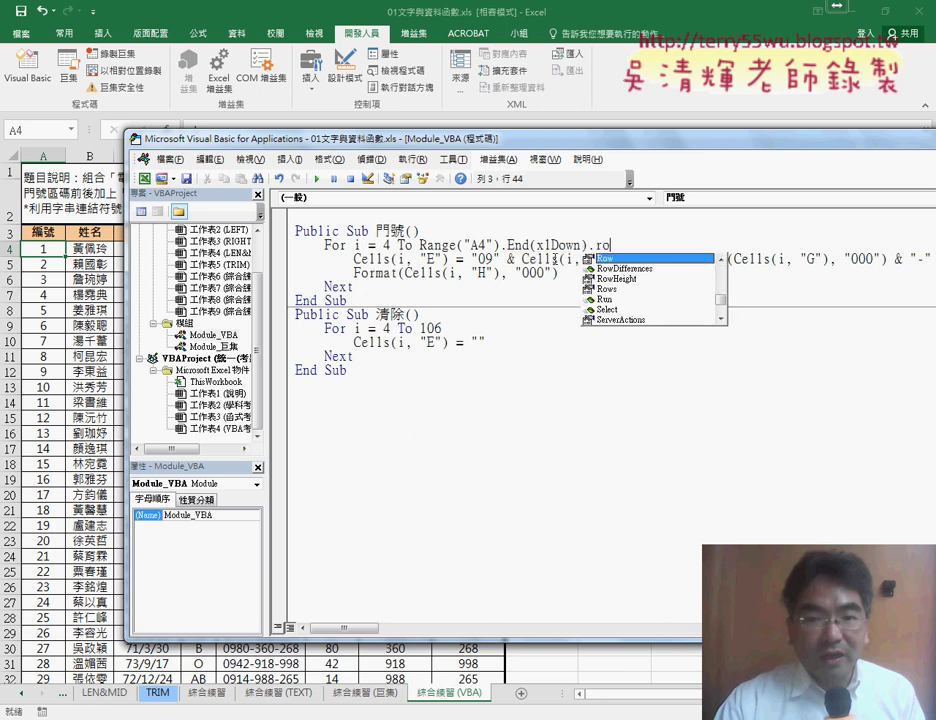
text(w)
key(Tab)
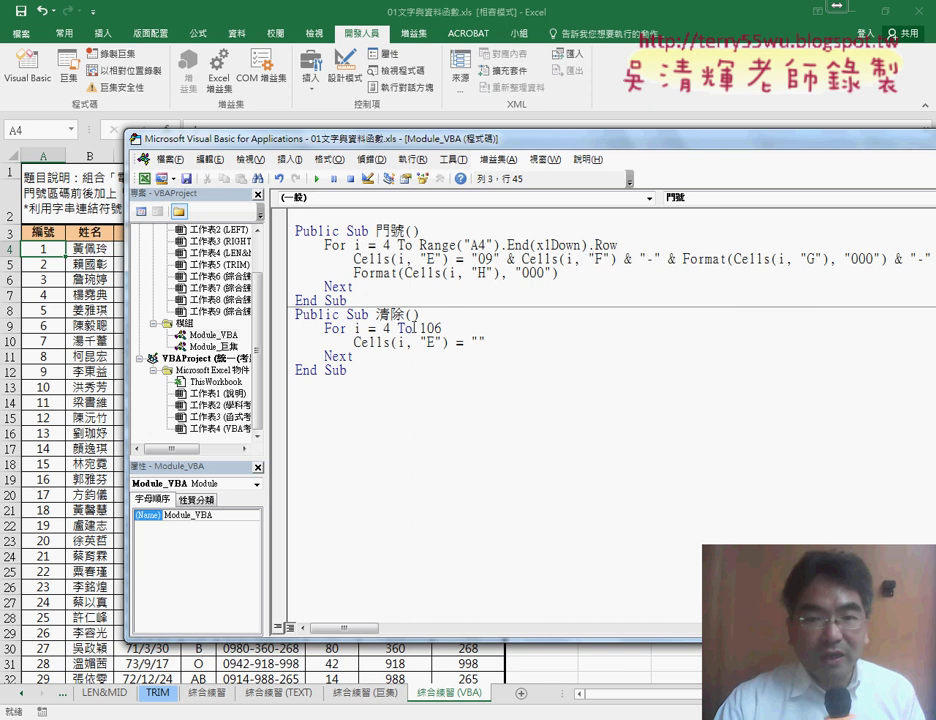
drag(618, 244, 425, 243)
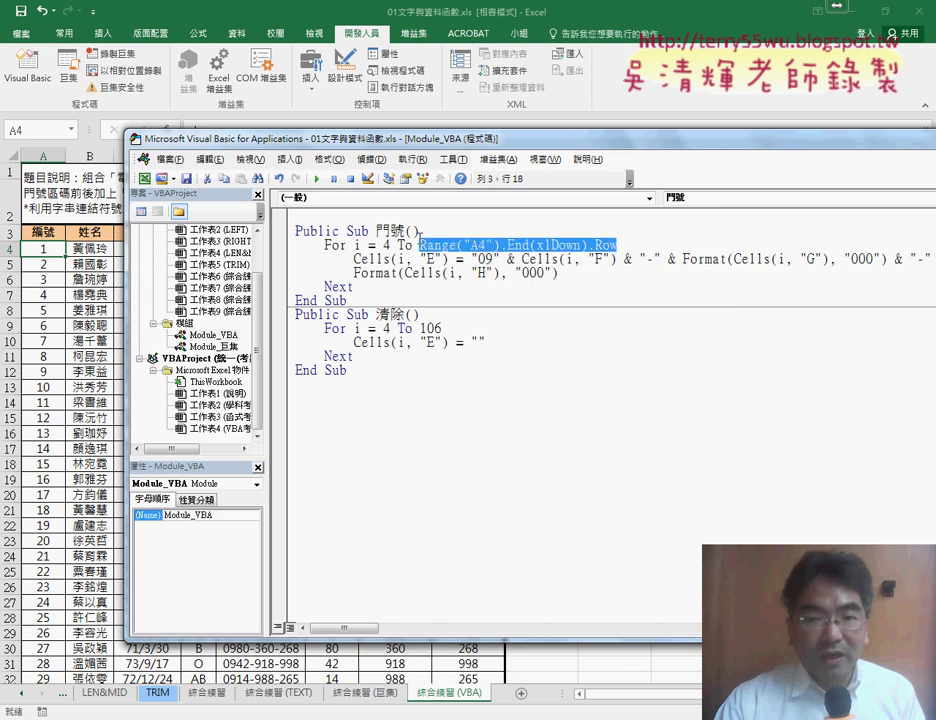
Copy Range("A4").End(xlDown).Row and paste it over 106 as the 清除 loop's end row.
right_click(439, 241)
click(475, 267)
double_click(429, 328)
right_click(438, 330)
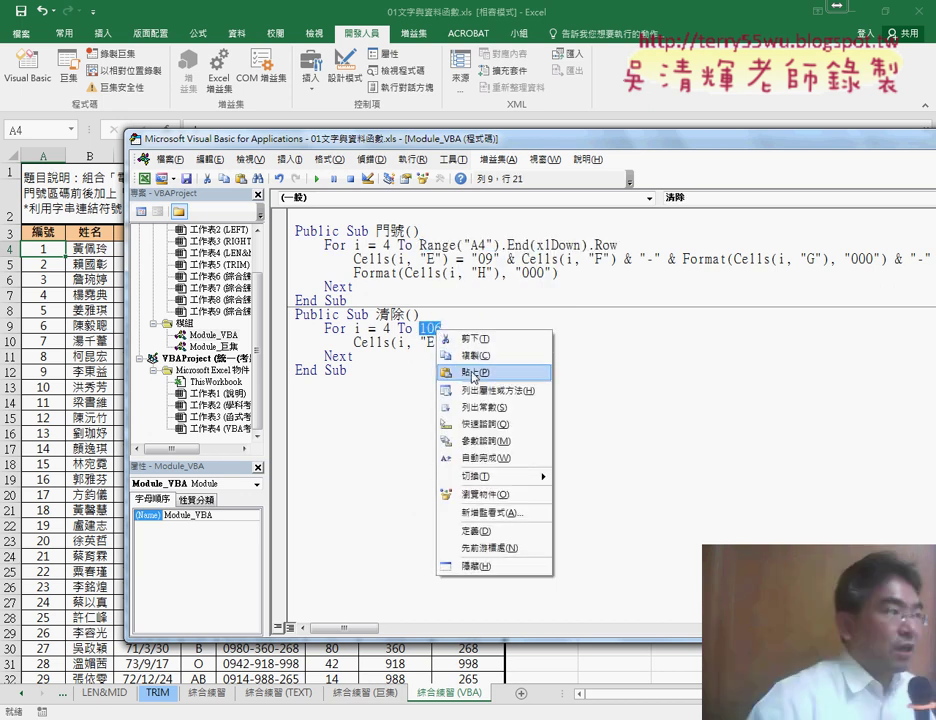
click(462, 372)
click(612, 407)
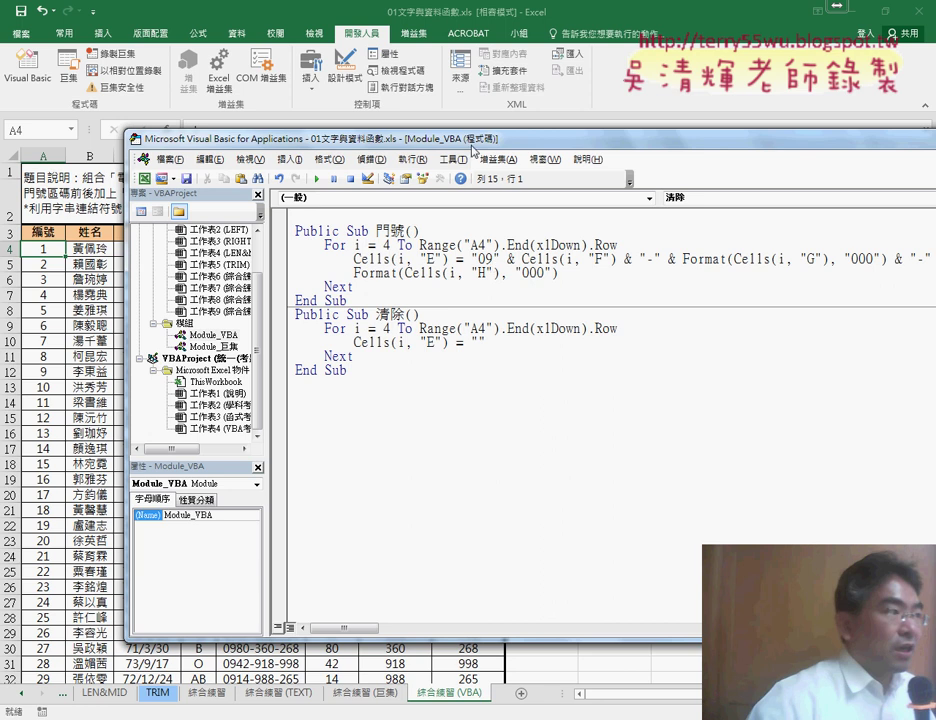
drag(474, 148, 597, 145)
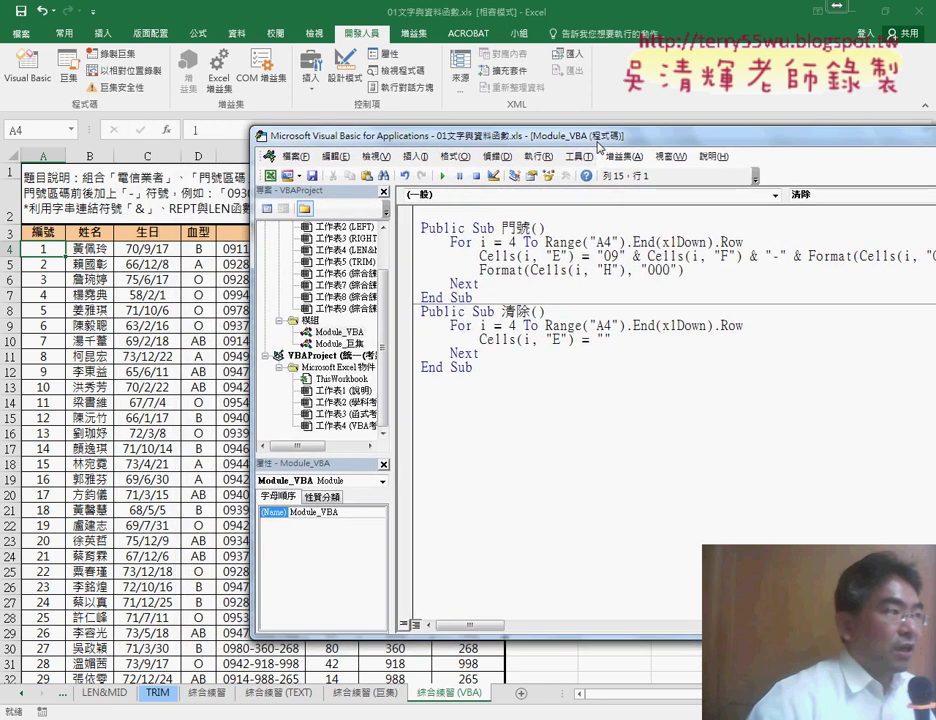
Extend the 編號 series from 102 and 103 to 104 and 105 in rows 107–108.
click(160, 497)
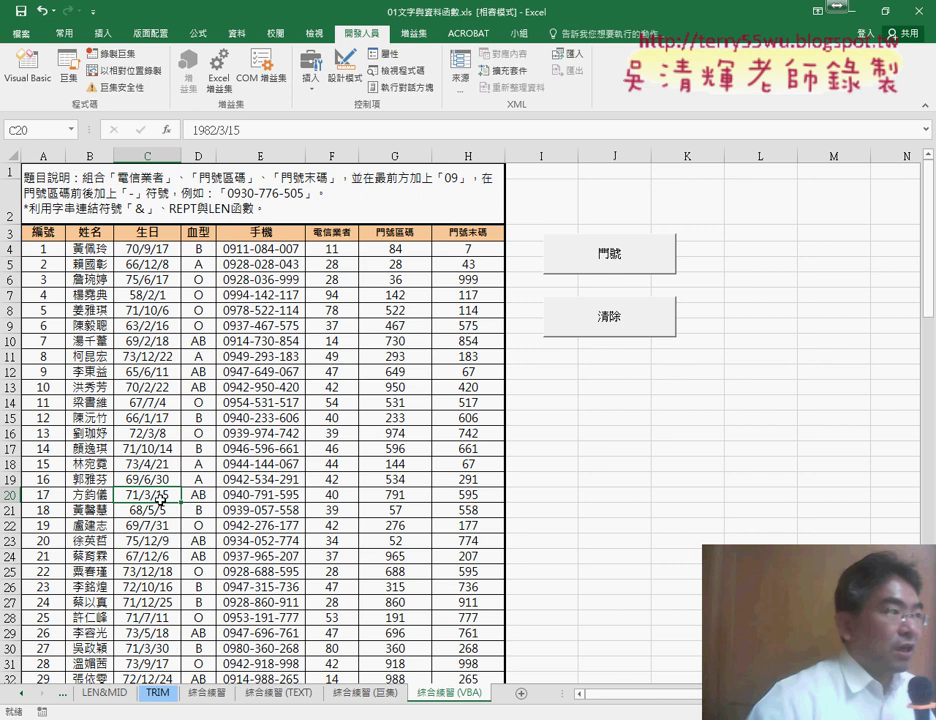
key(ctrl+Down)
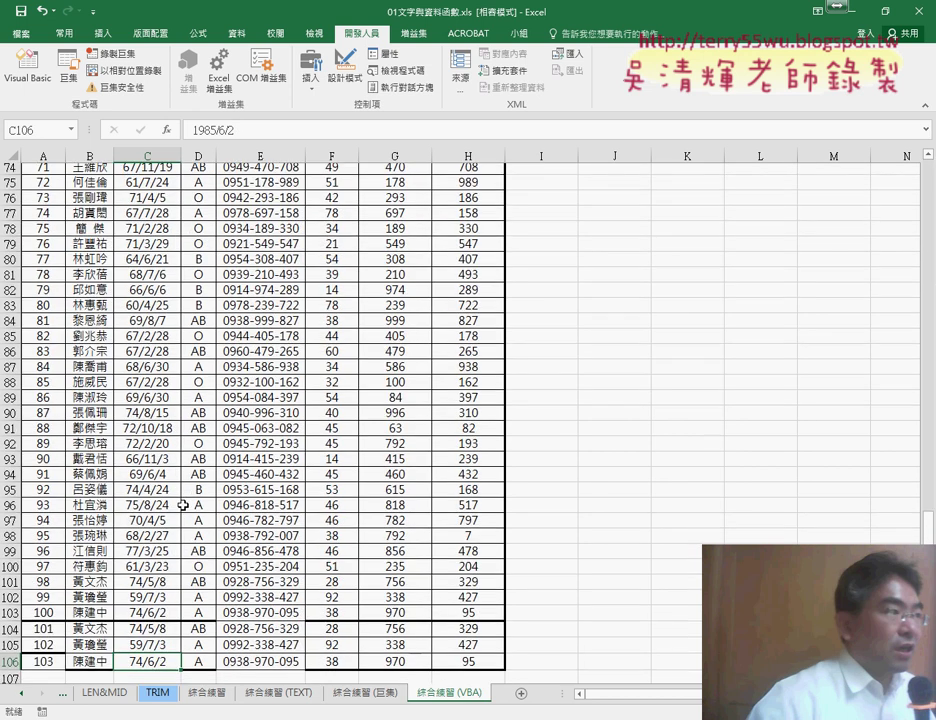
scroll(84, 510, down, 4)
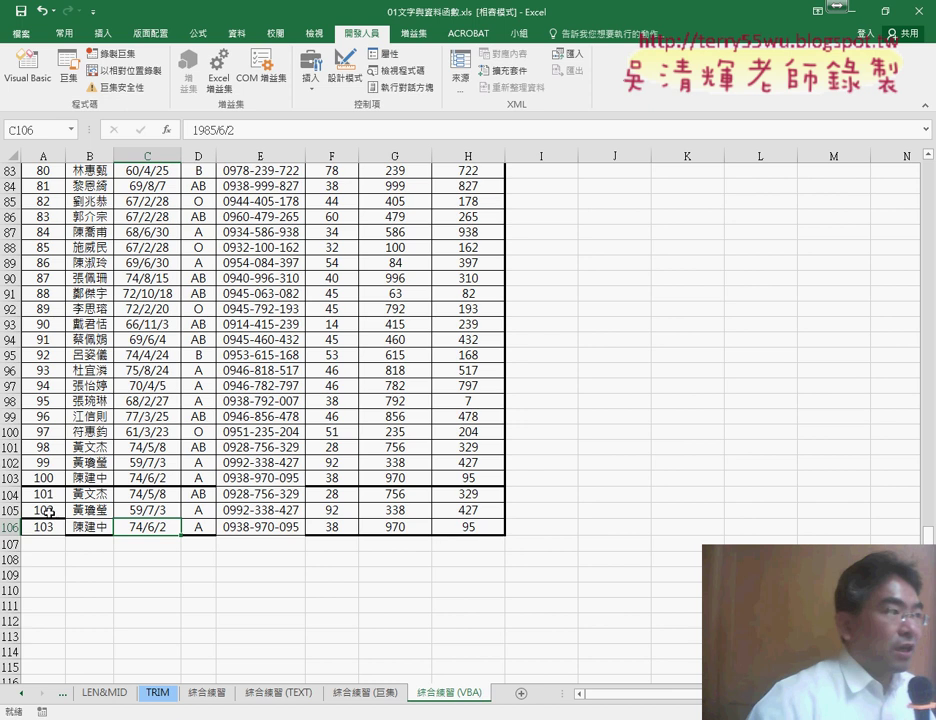
drag(46, 510, 65, 571)
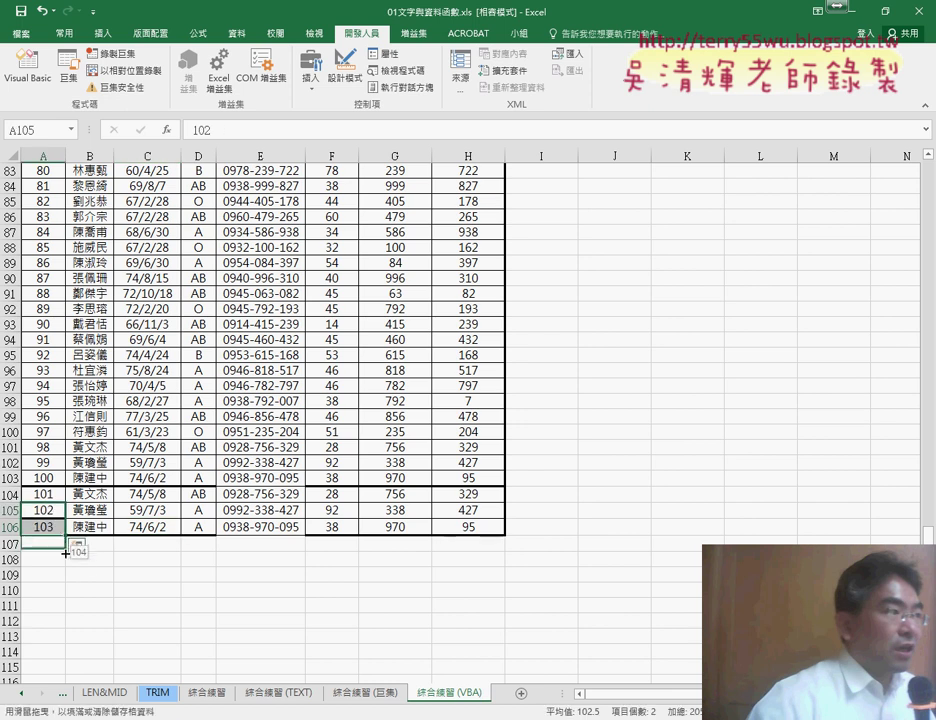
drag(90, 510, 468, 520)
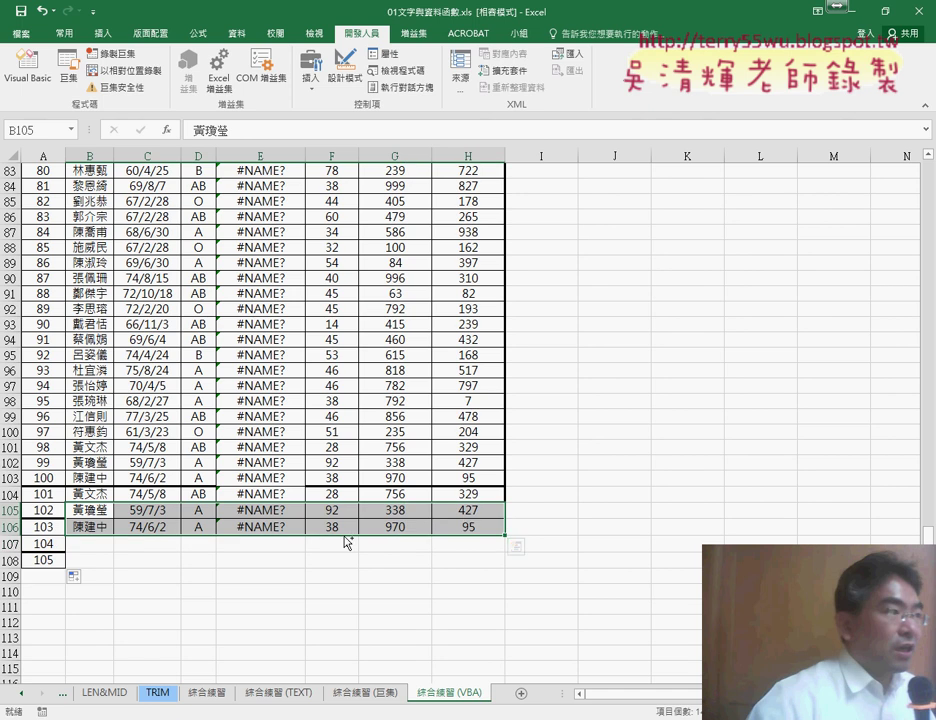
Copy the last two records' details (B105:H106) into rows 107–108 starting at B107.
key(ctrl+c)
click(141, 545)
key(ctrl+v)
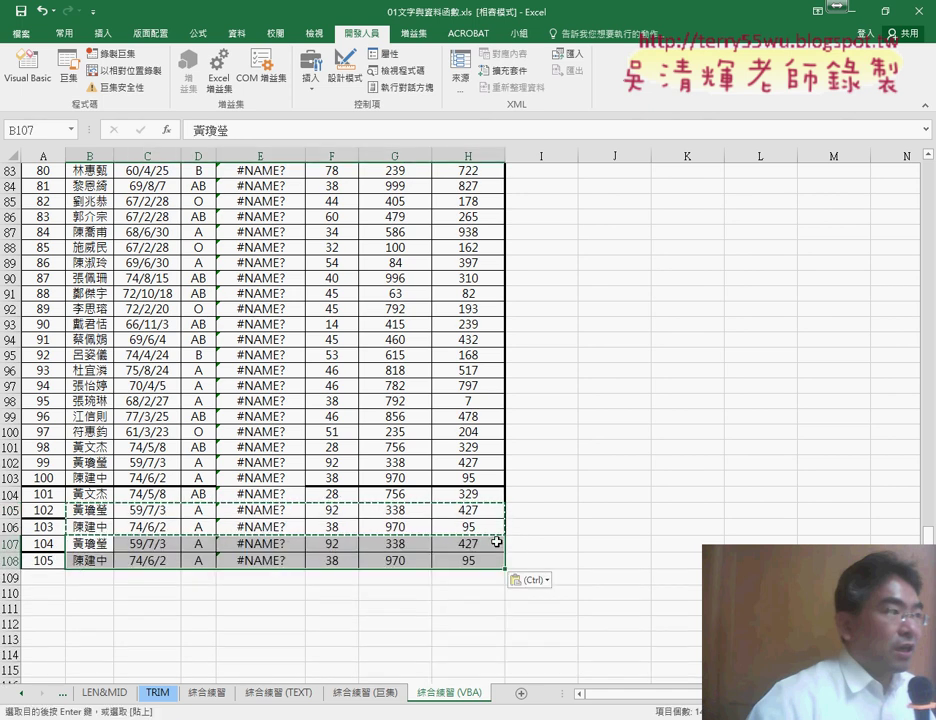
click(495, 545)
mouse_move(407, 659)
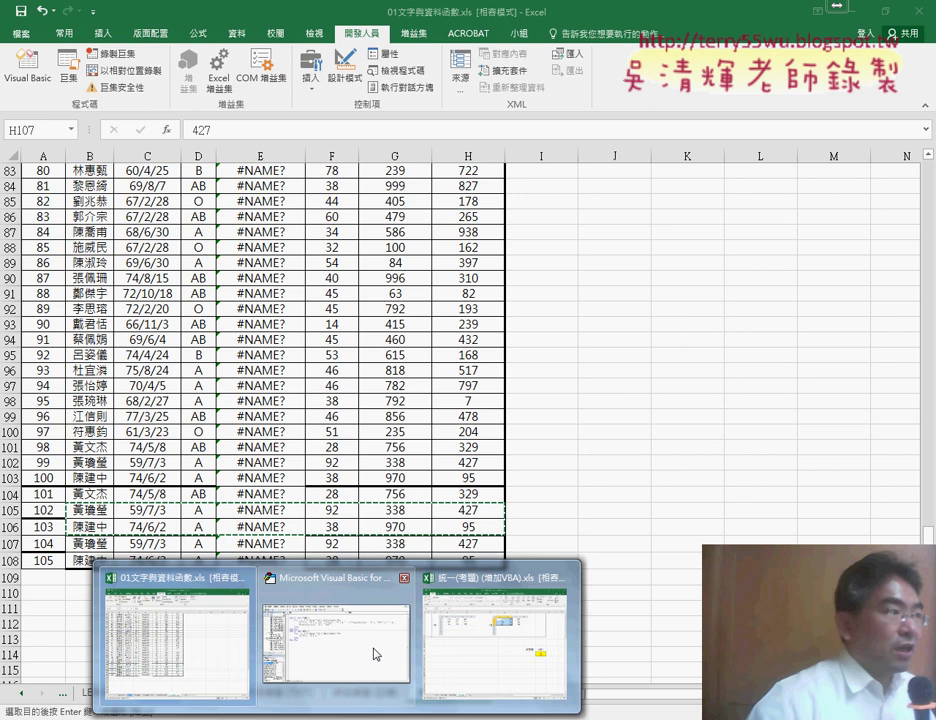
click(376, 655)
Run 門號 to fill column E, run 清除 to empty it, then run 門號 again.
click(546, 228)
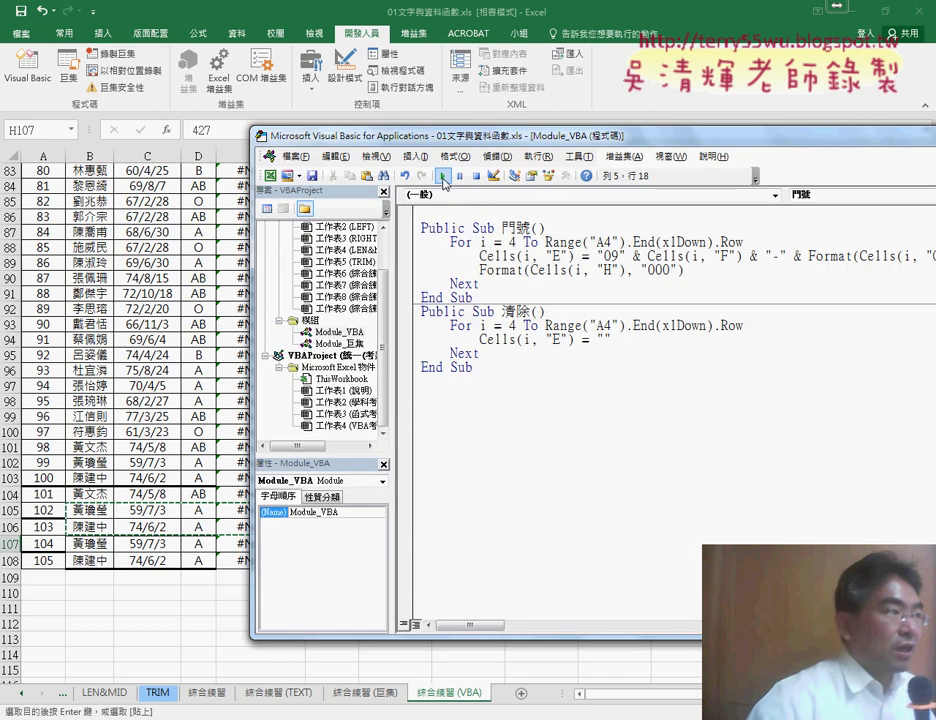
drag(452, 144, 510, 129)
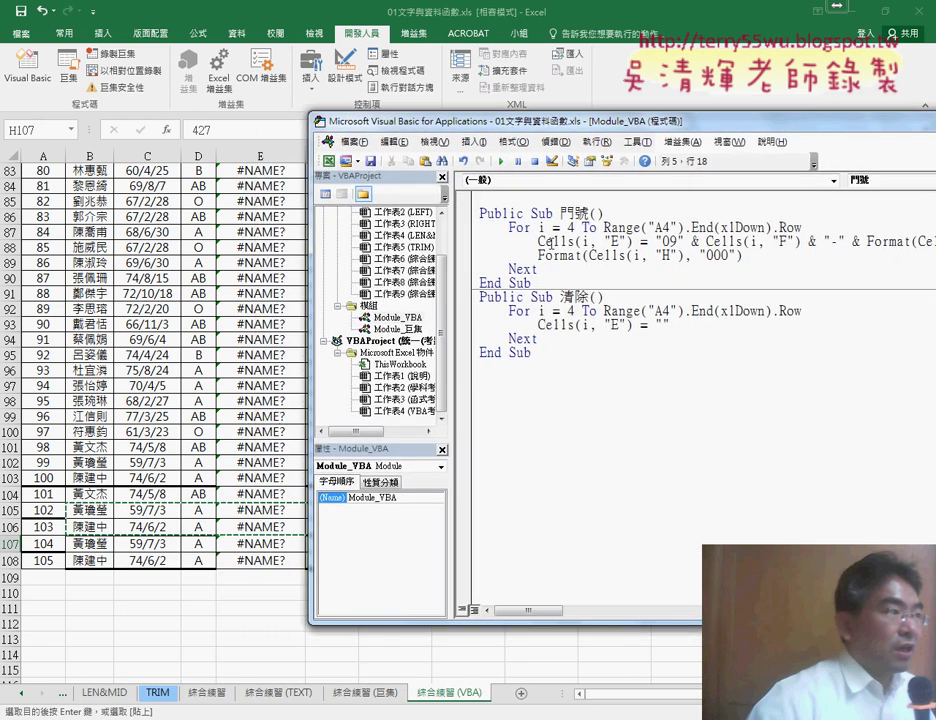
drag(800, 228, 603, 228)
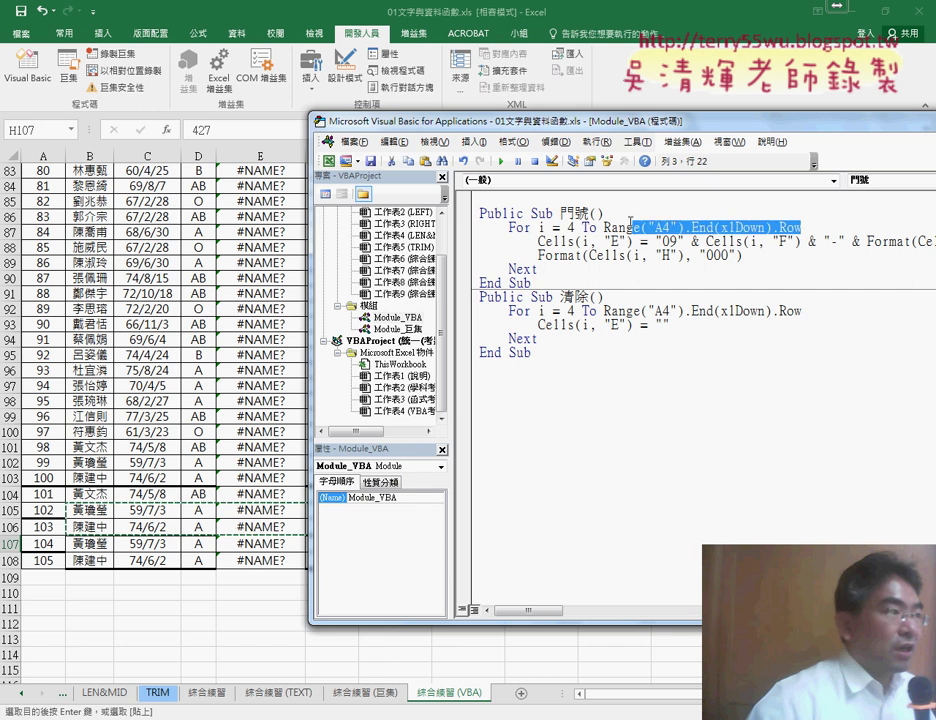
click(497, 163)
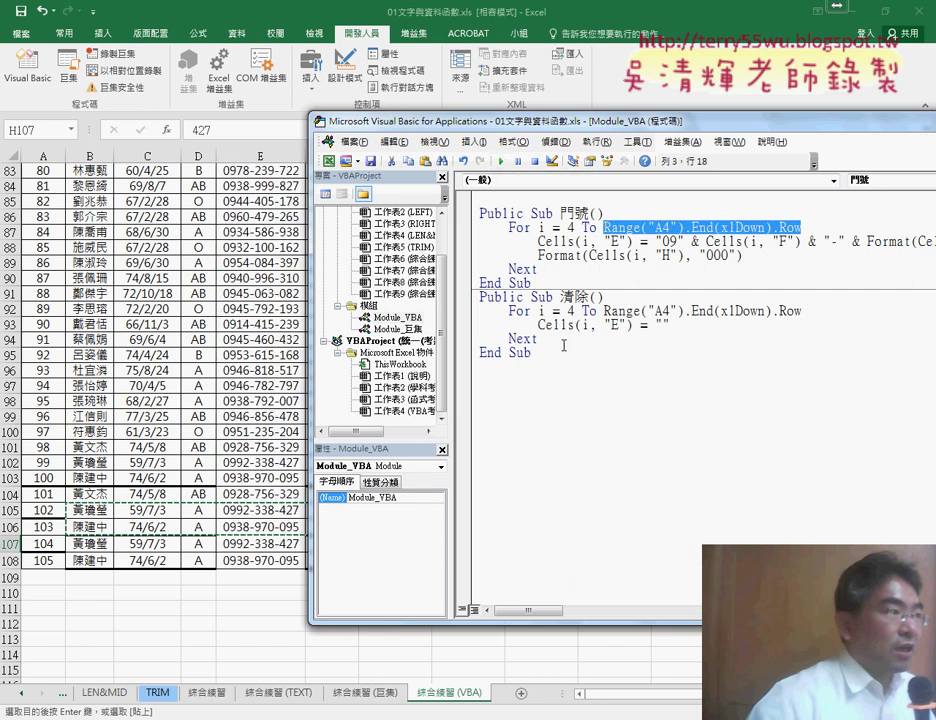
click(590, 324)
key(F5)
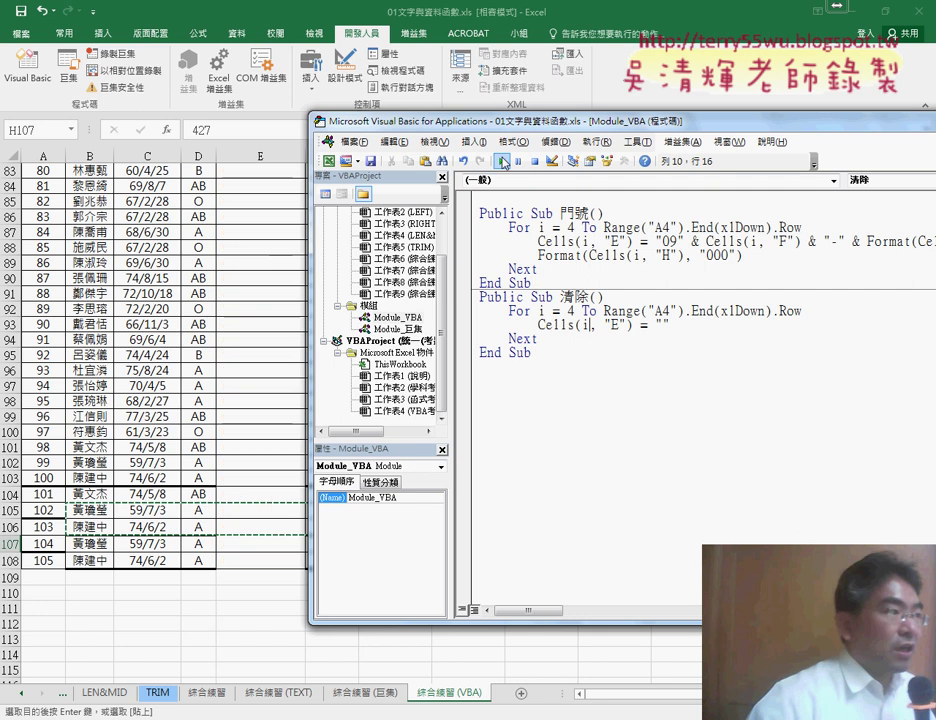
click(583, 255)
key(F5)
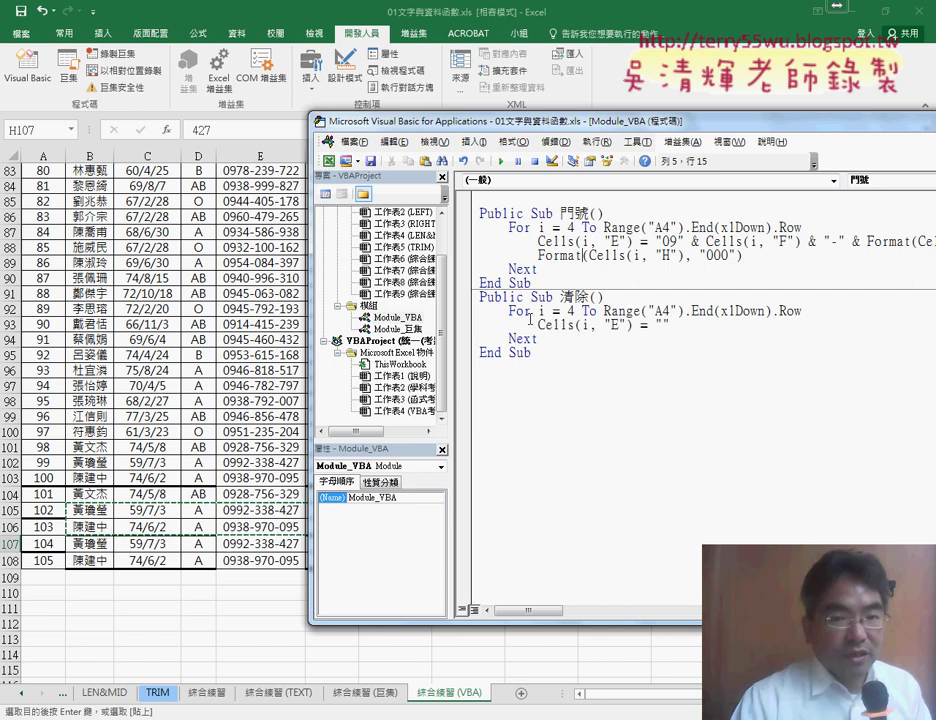
drag(432, 121, 215, 113)
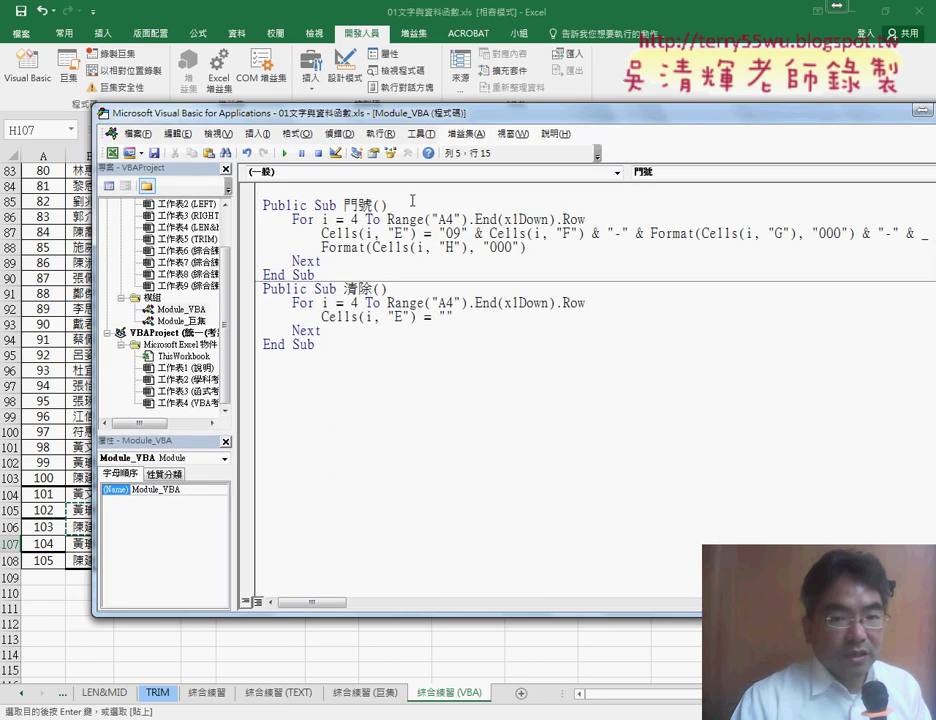
drag(387, 219, 587, 219)
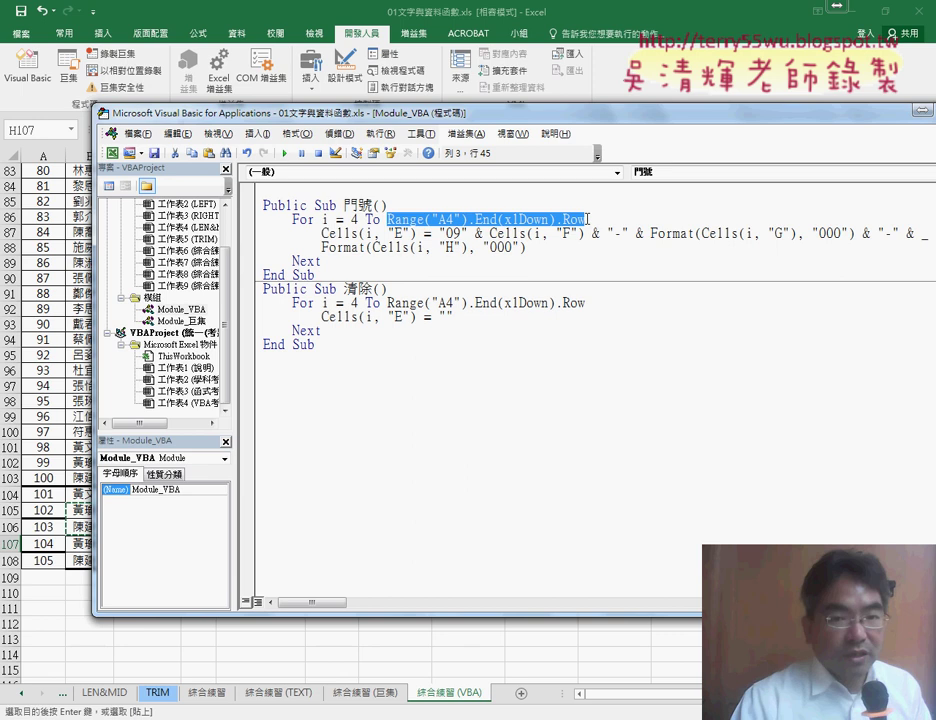
Clear column E with the 清除 button, then start Insert Function for cell E4.
click(42, 321)
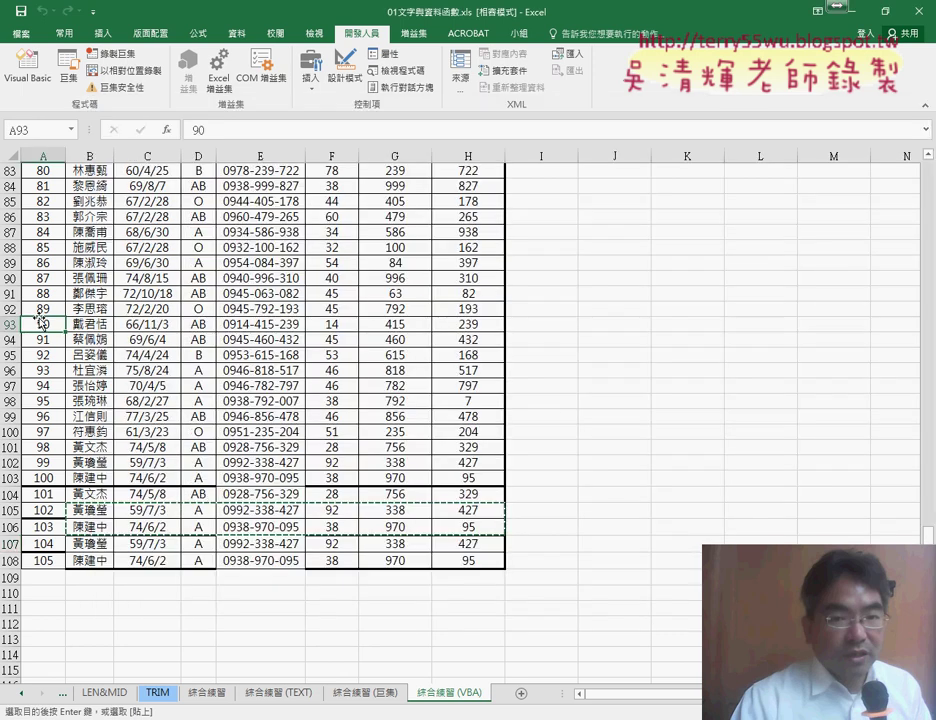
key(ctrl+Up)
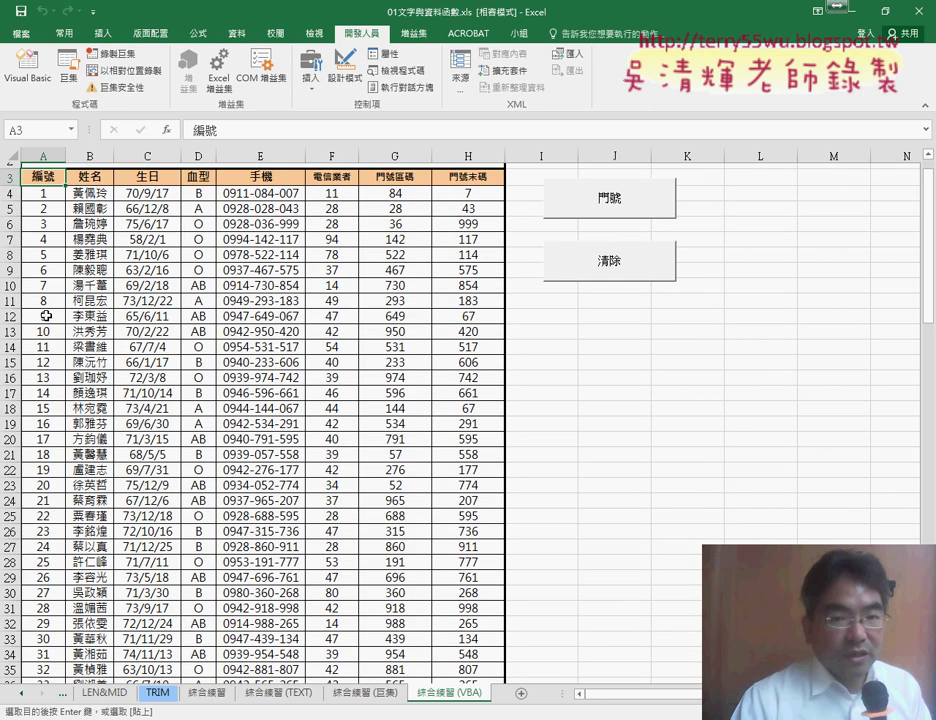
scroll(46, 316, up, 1)
click(50, 247)
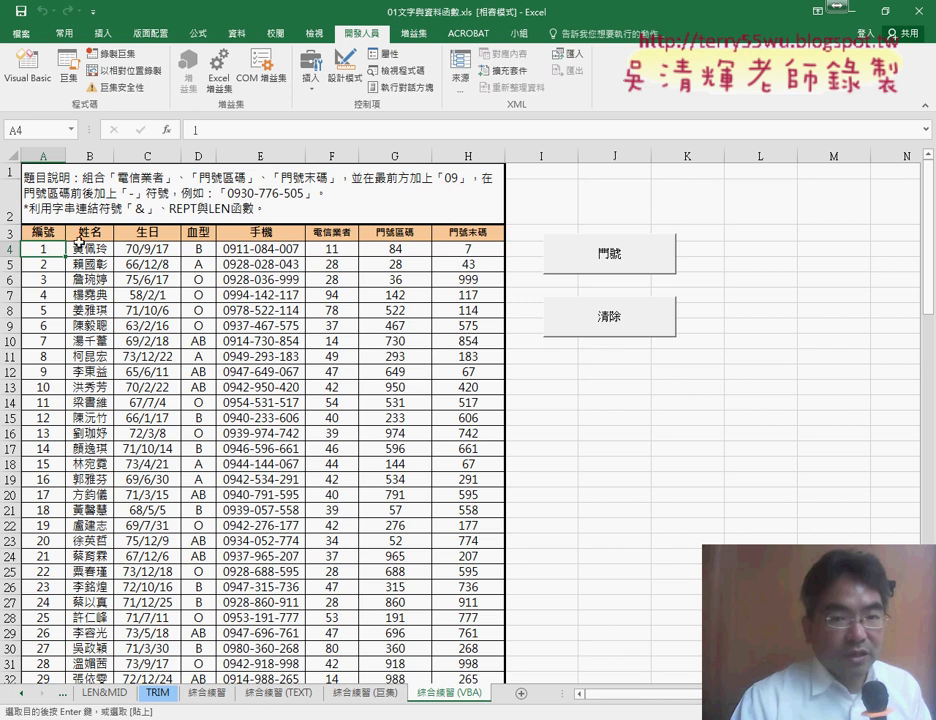
click(545, 317)
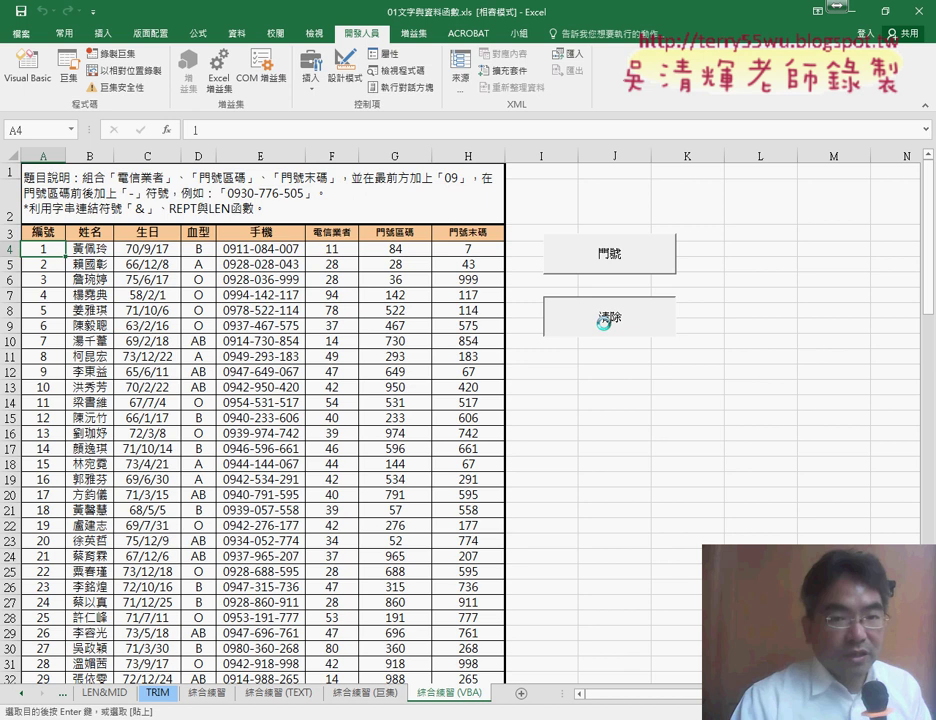
click(263, 249)
click(170, 131)
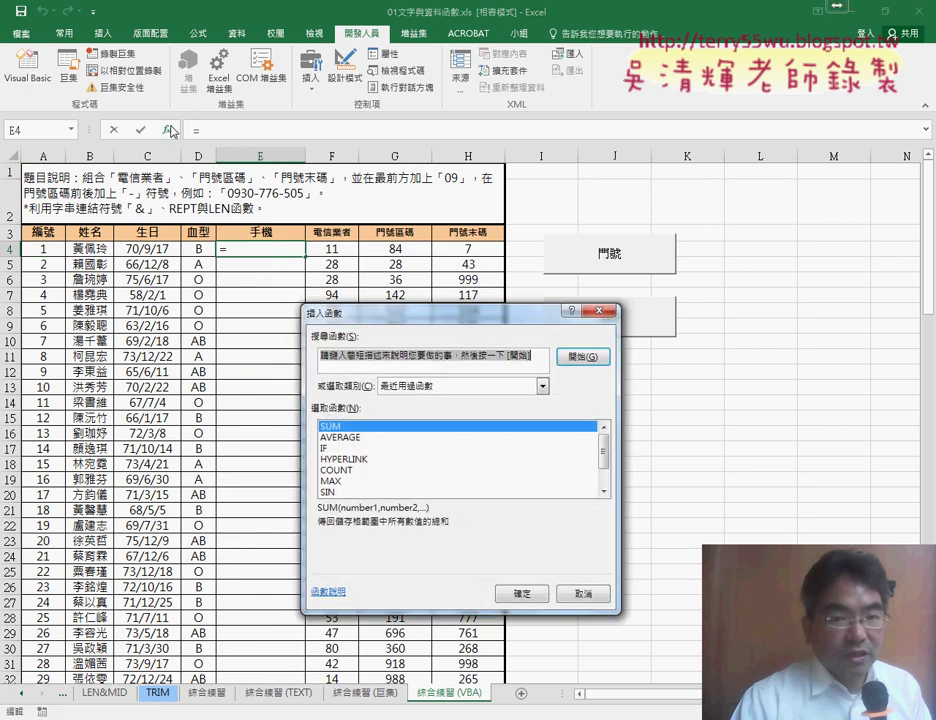
Browse the Insert Function category list, then return to the VBA code window.
drag(428, 318, 436, 116)
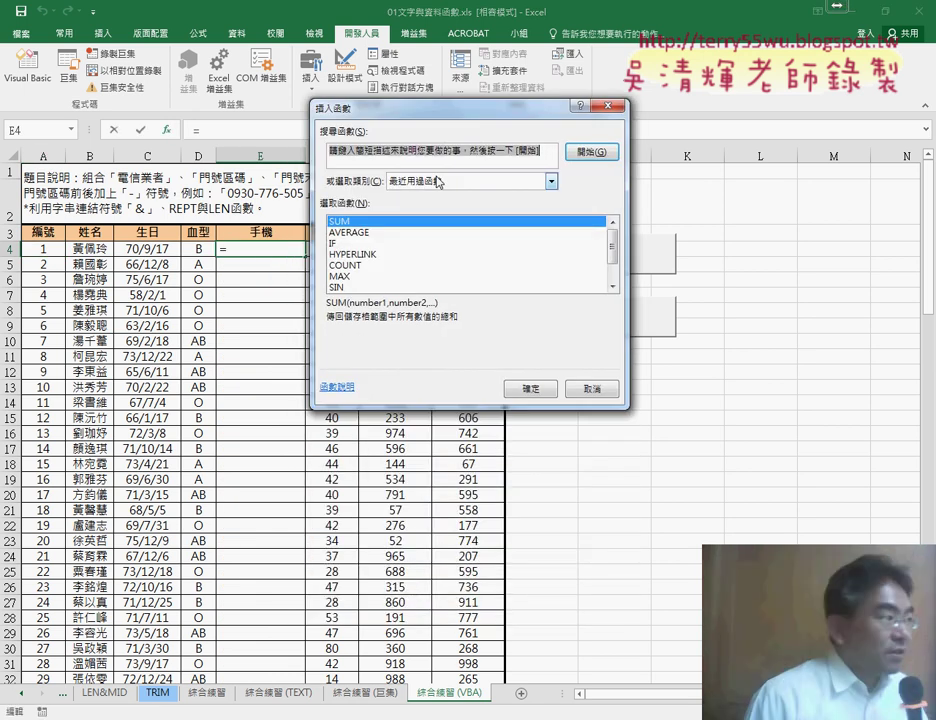
click(550, 181)
scroll(553, 251, down, 1)
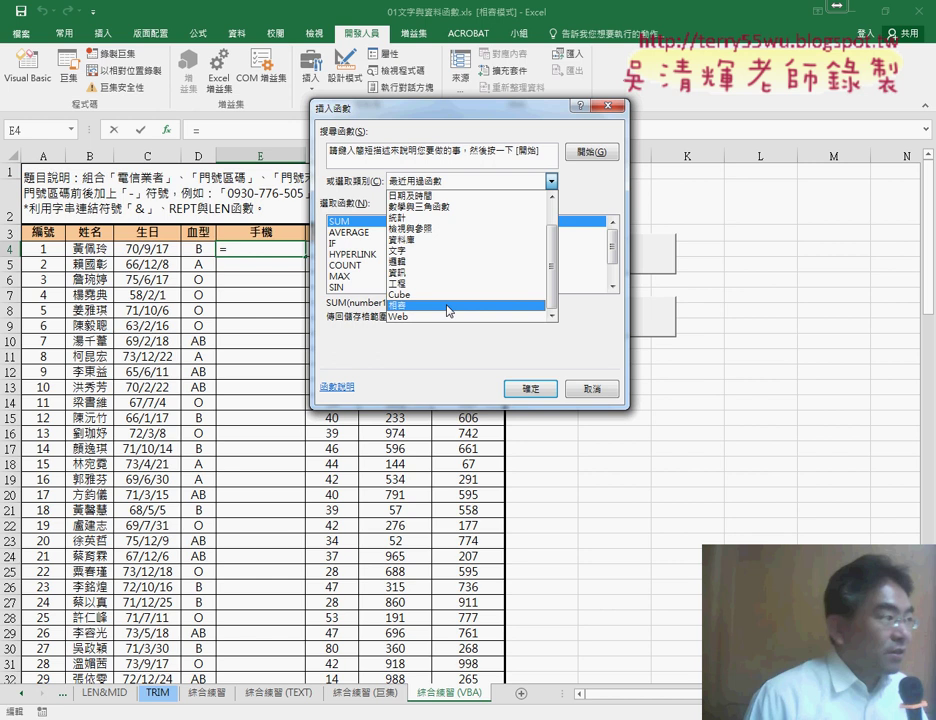
key(Down)
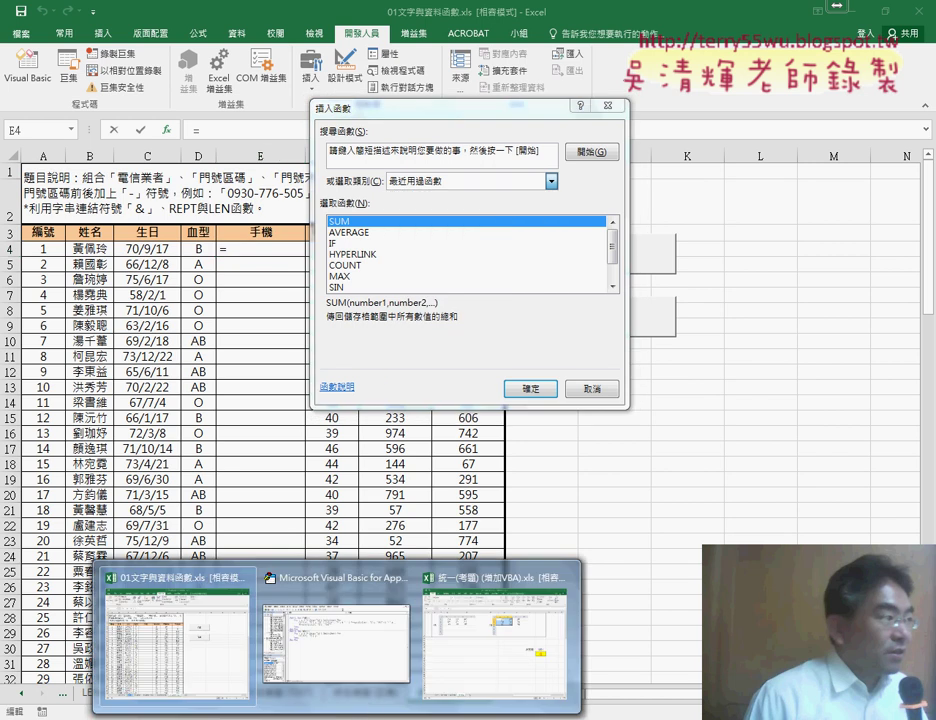
click(345, 652)
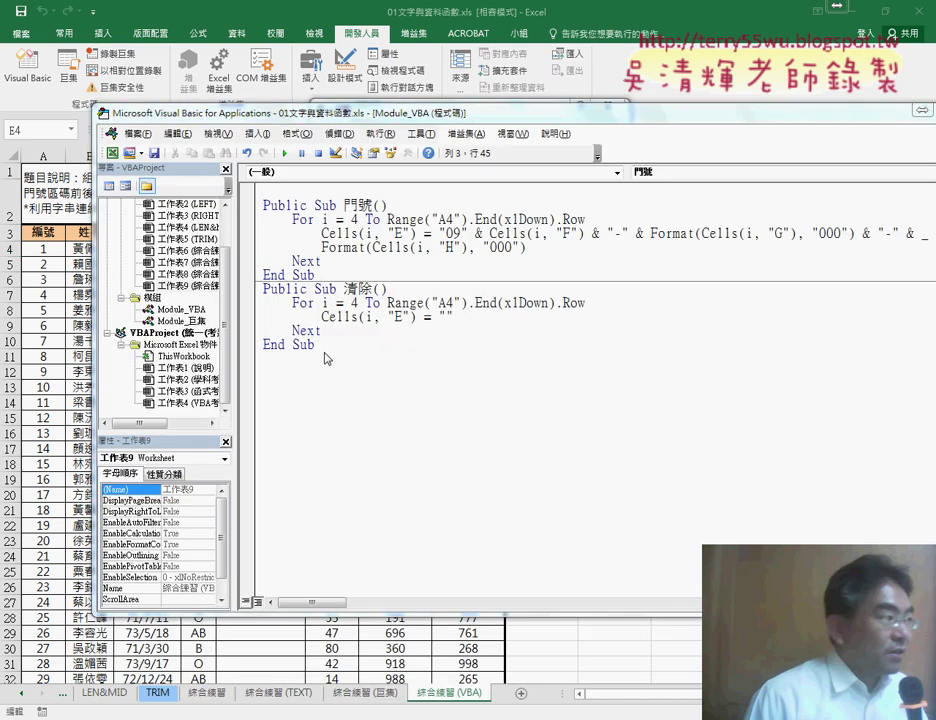
Cancel the pending function in E4 and open Insert > Procedure (插入 > 程序) in the module.
click(327, 8)
click(584, 389)
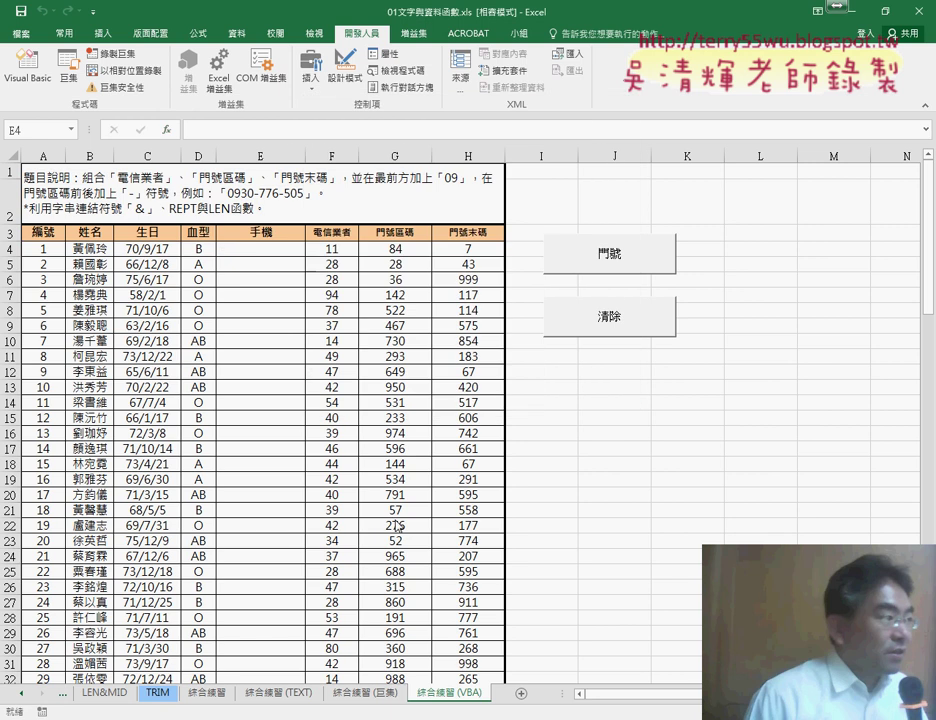
click(372, 655)
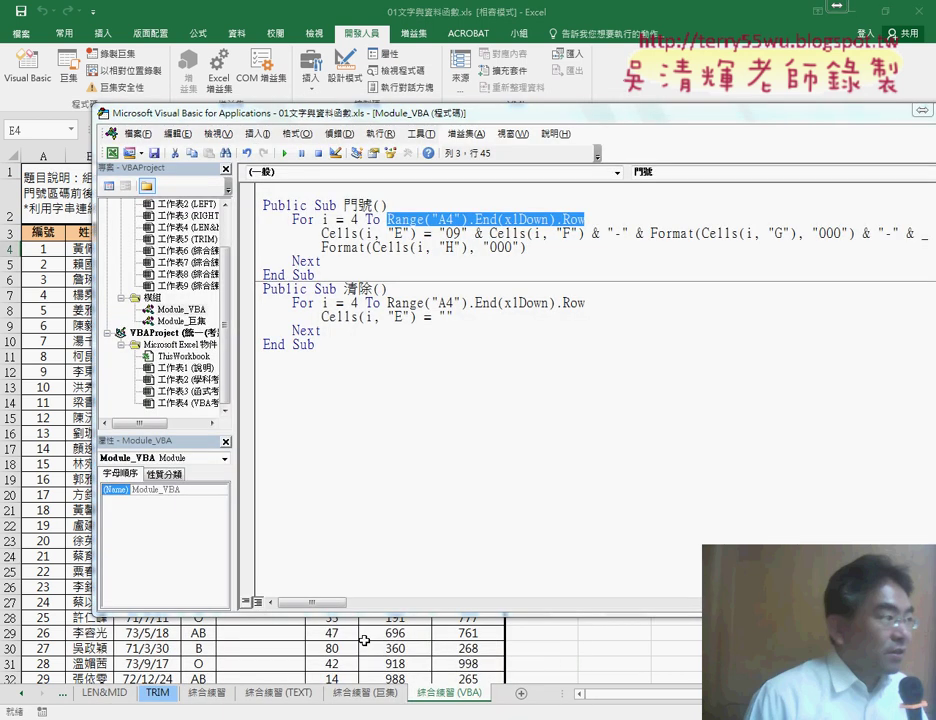
click(328, 405)
click(257, 372)
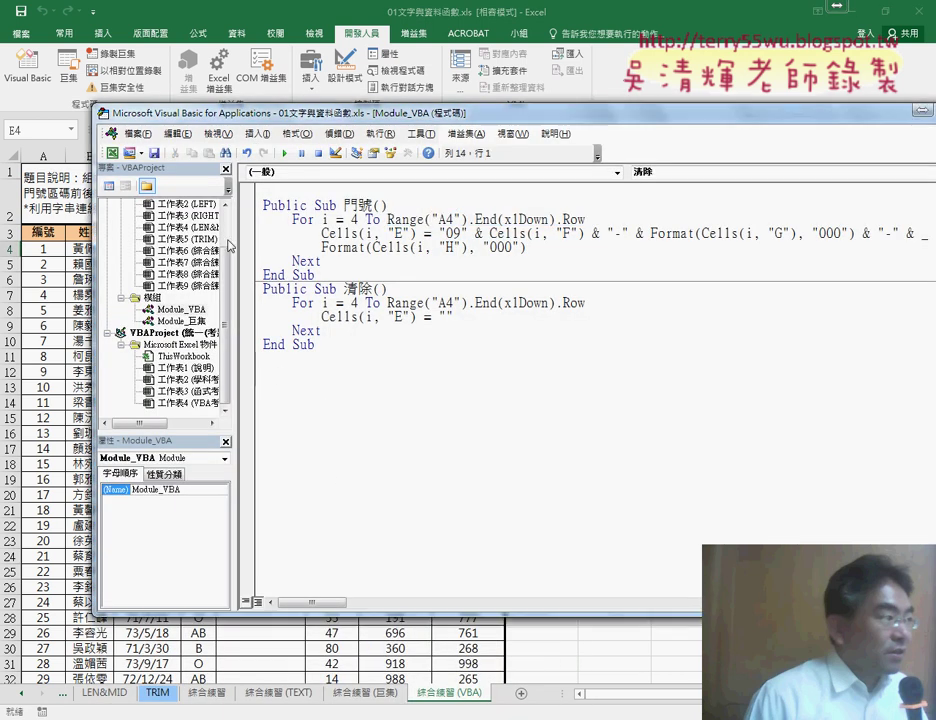
click(262, 134)
Set the new procedure's type to Function, keep Public scope, and enter the name 手機.
click(281, 150)
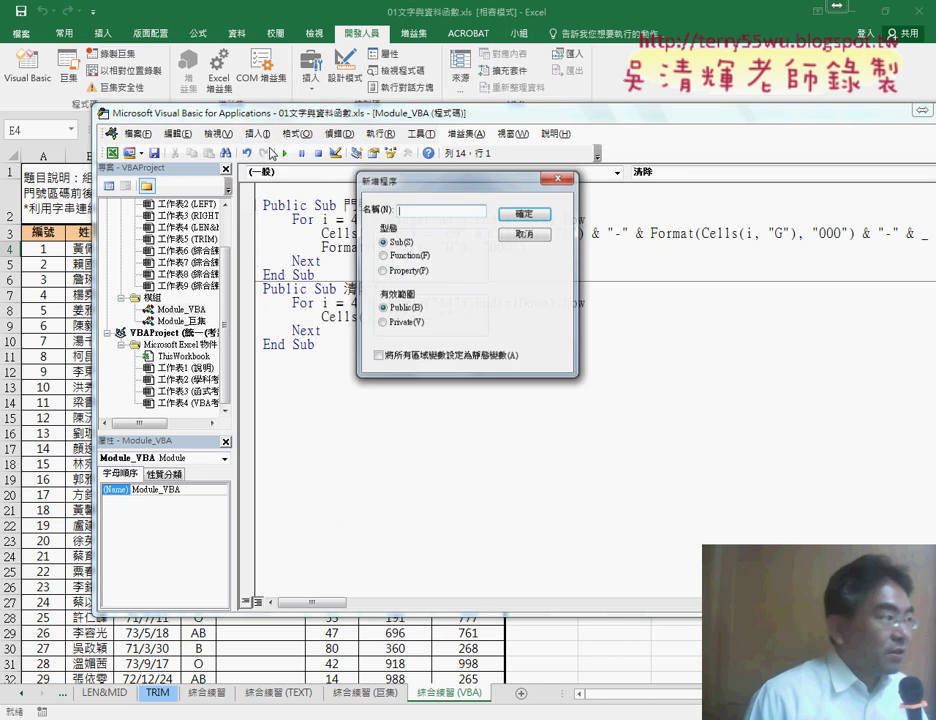
click(385, 259)
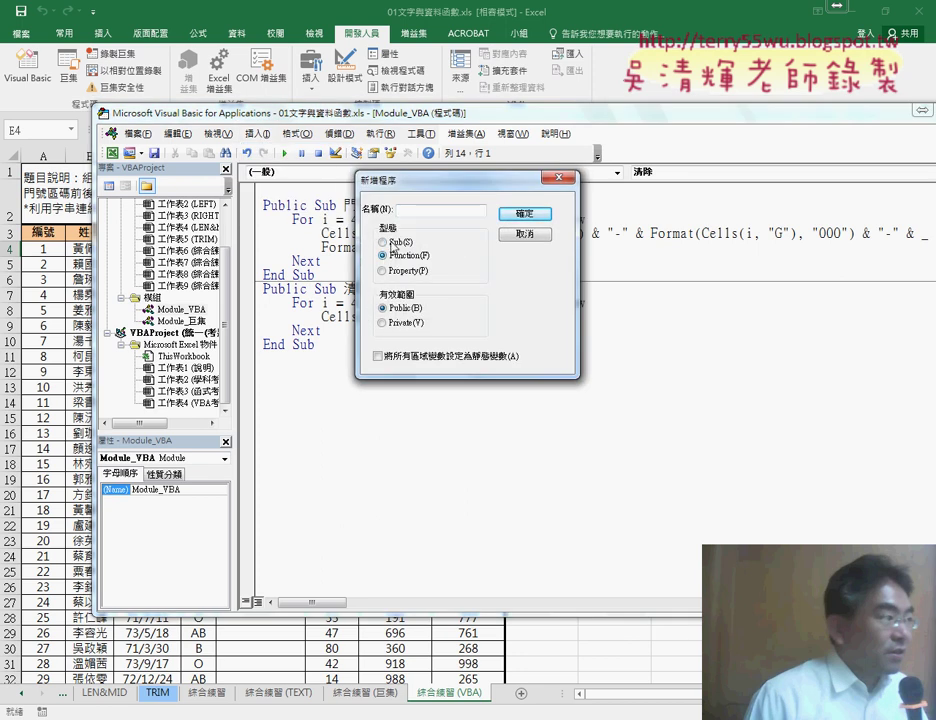
click(383, 243)
click(385, 258)
click(384, 244)
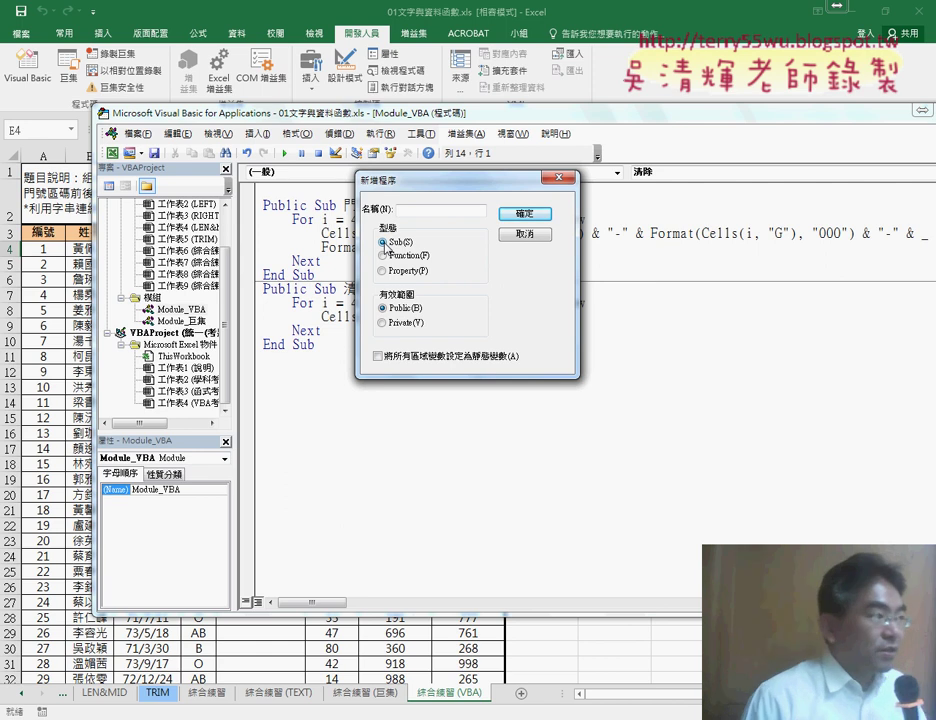
click(382, 256)
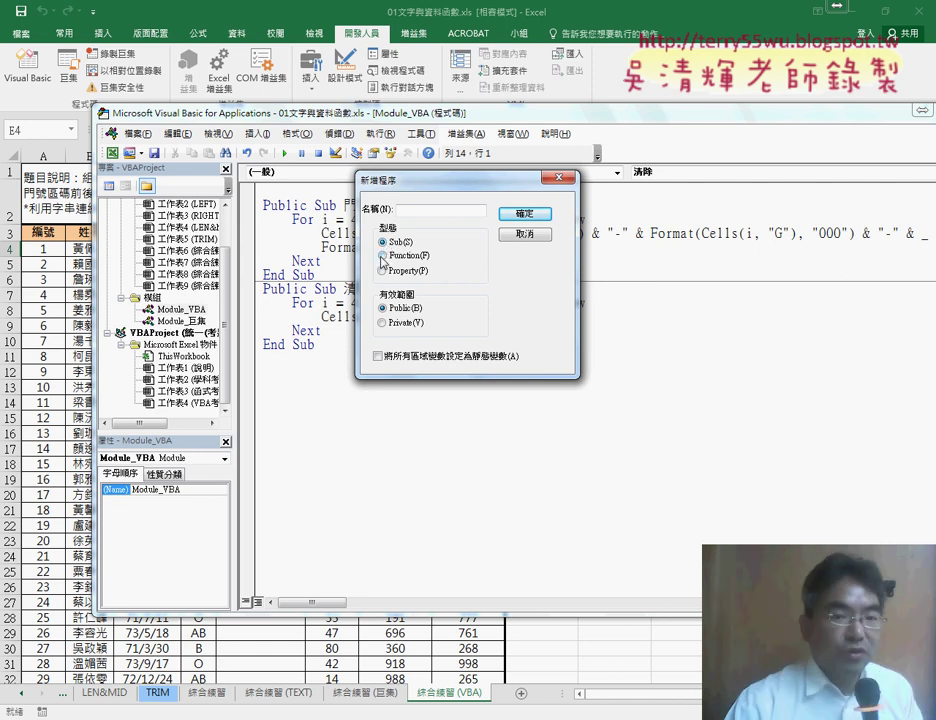
click(425, 212)
key(shift)
text(主)
text(機)
Create the empty 手機 function, then try it in E4 under 使用者定義 and cancel.
key(Return)
mouse_move(350, 428)
mouse_down()
mouse_move(313, 428)
mouse_move(263, 400)
mouse_up()
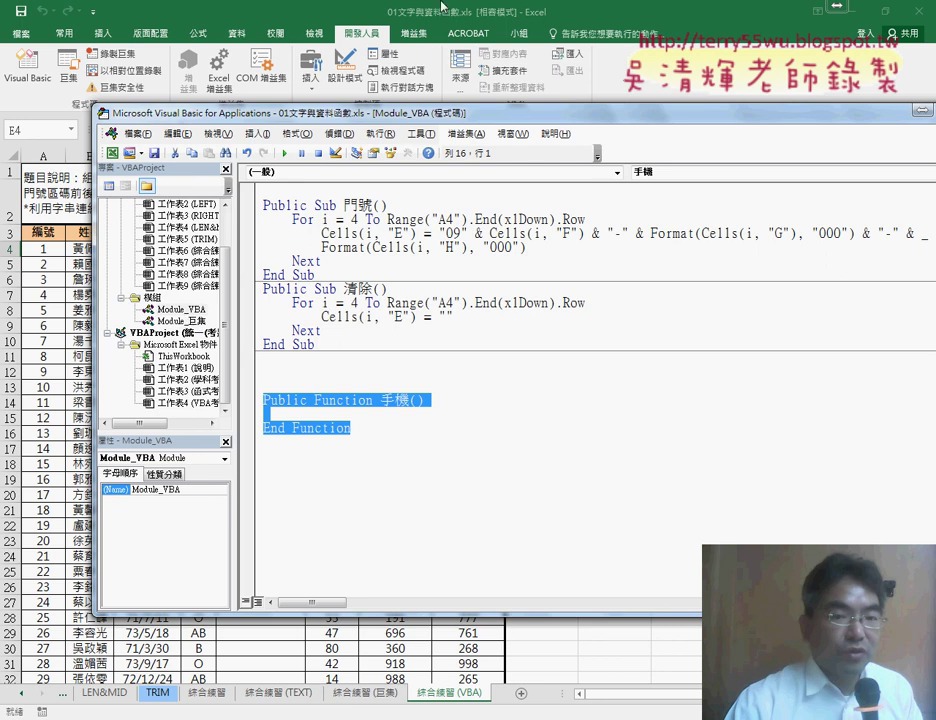
click(441, 7)
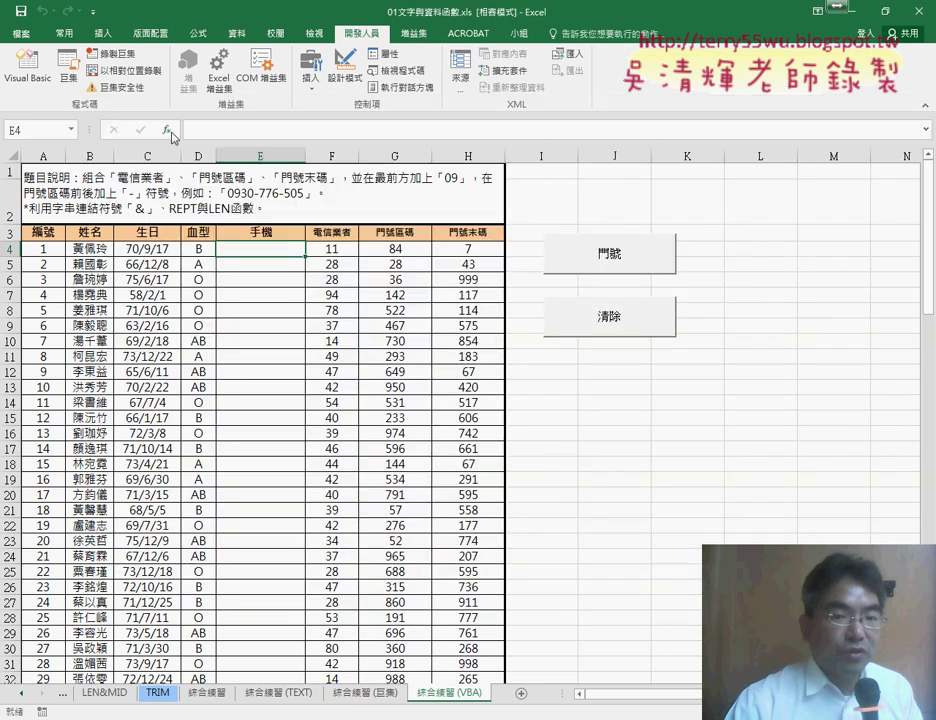
click(167, 130)
click(551, 181)
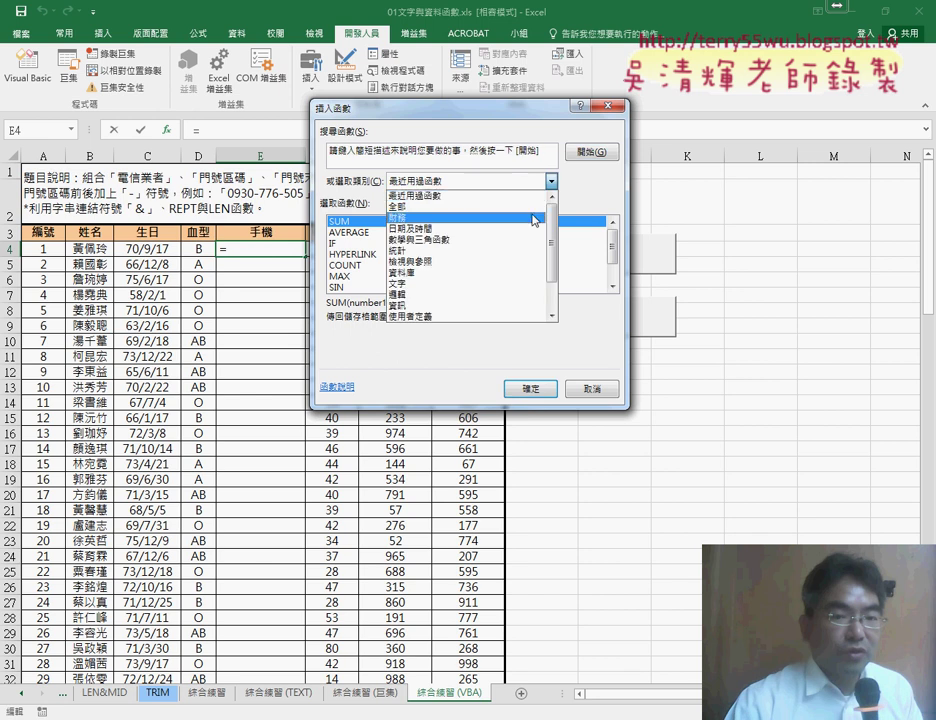
click(415, 316)
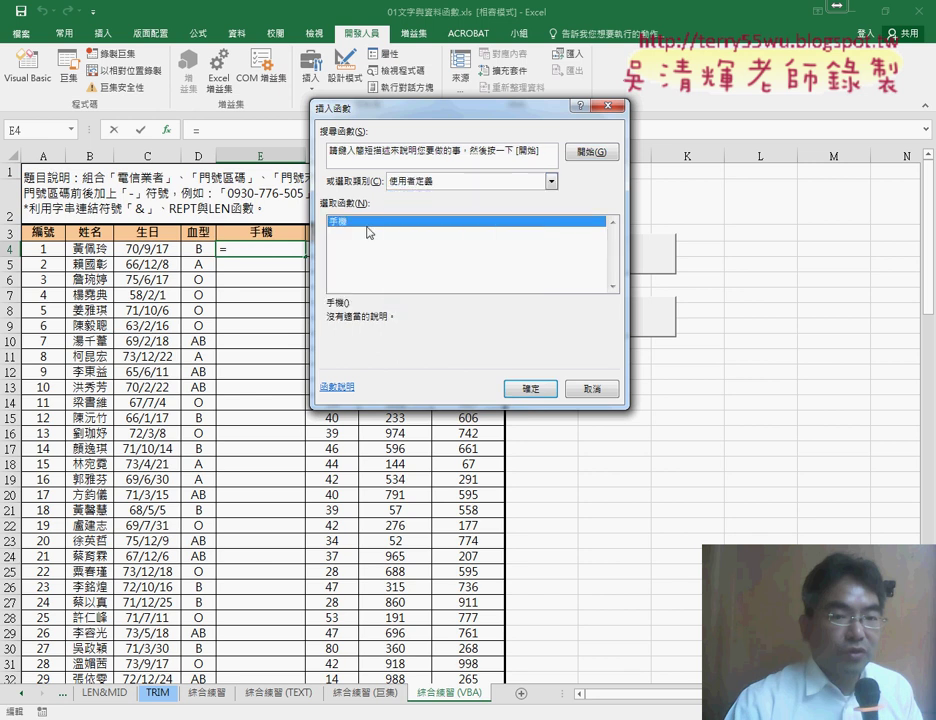
click(531, 389)
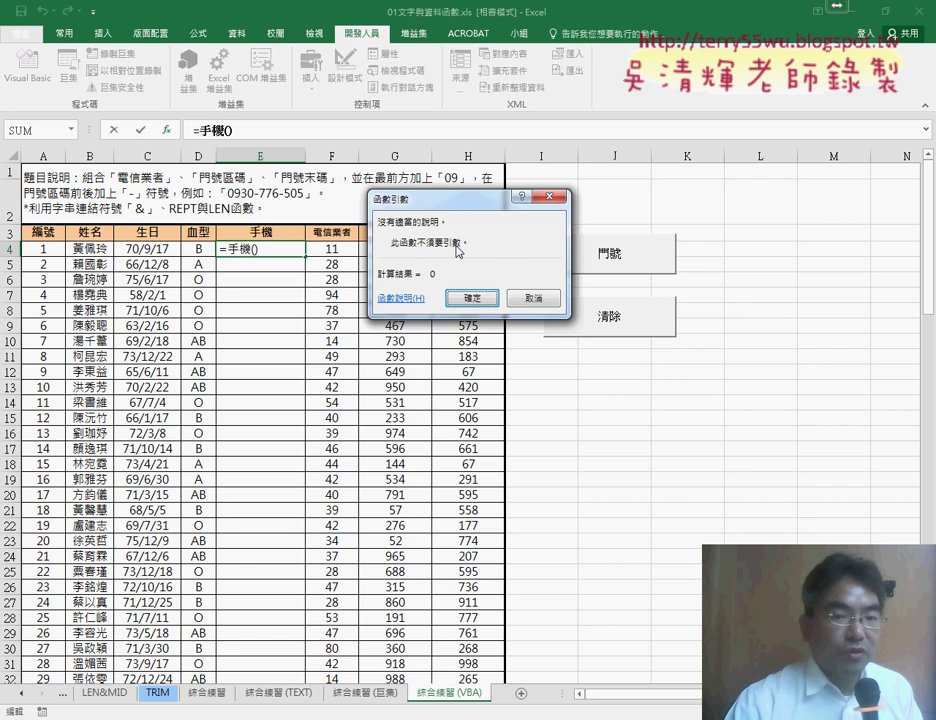
key(Escape)
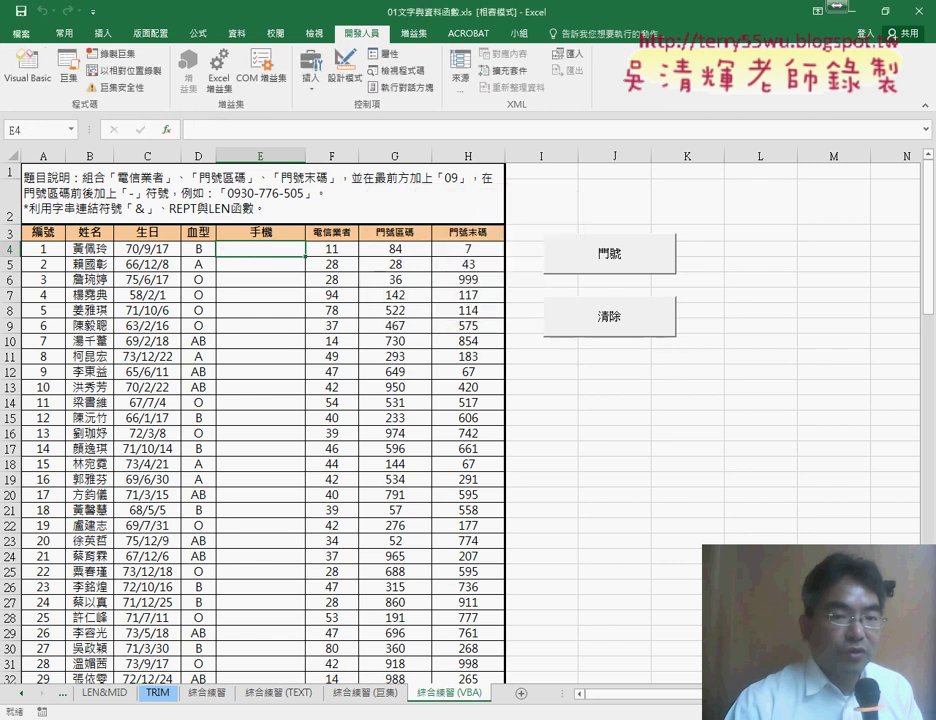
Delete the blank lines so Public Function 手機() sits directly below the 清除 macro.
mouse_move(337, 719)
click(368, 612)
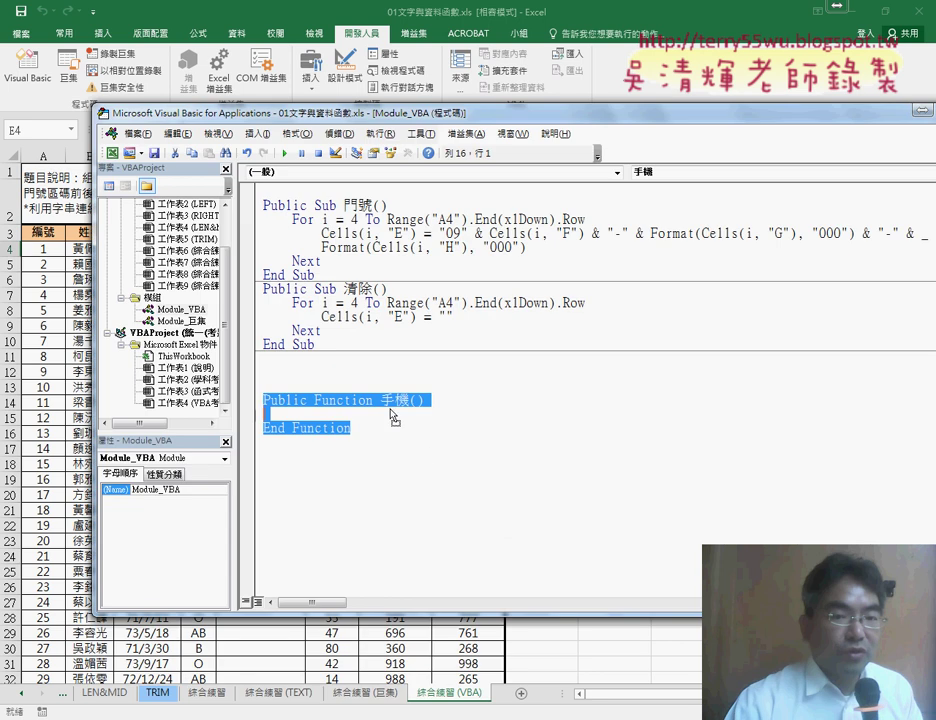
drag(503, 400, 412, 397)
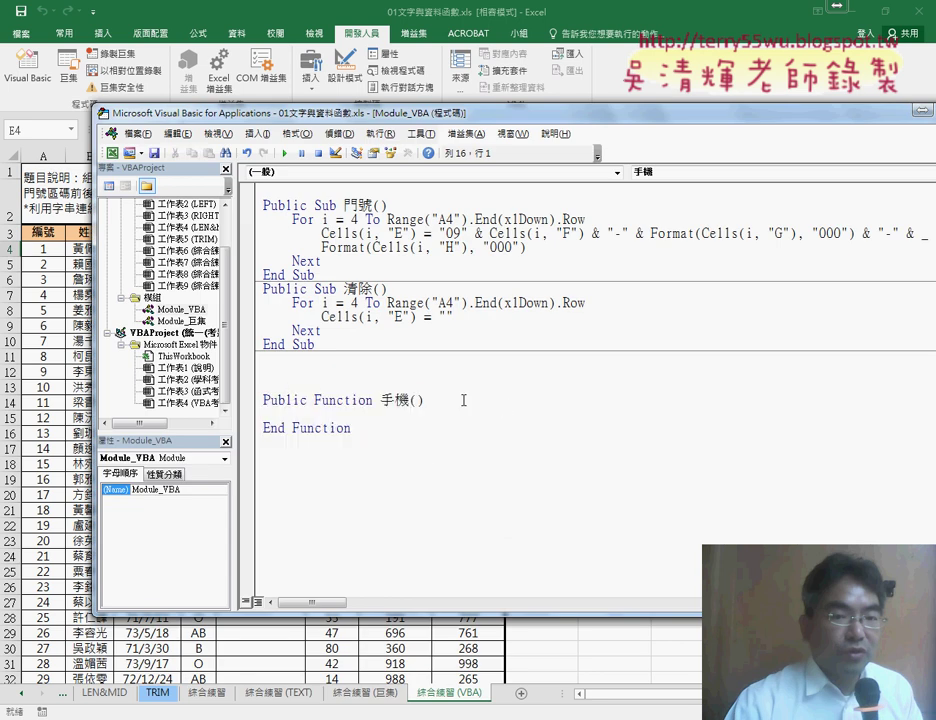
drag(306, 116, 276, 62)
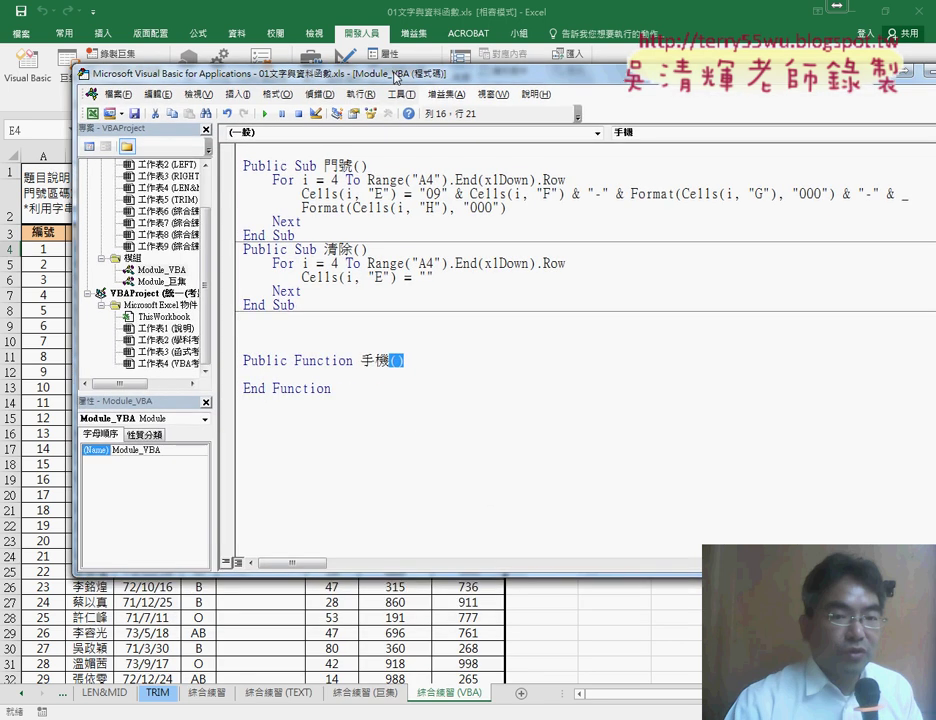
click(237, 310)
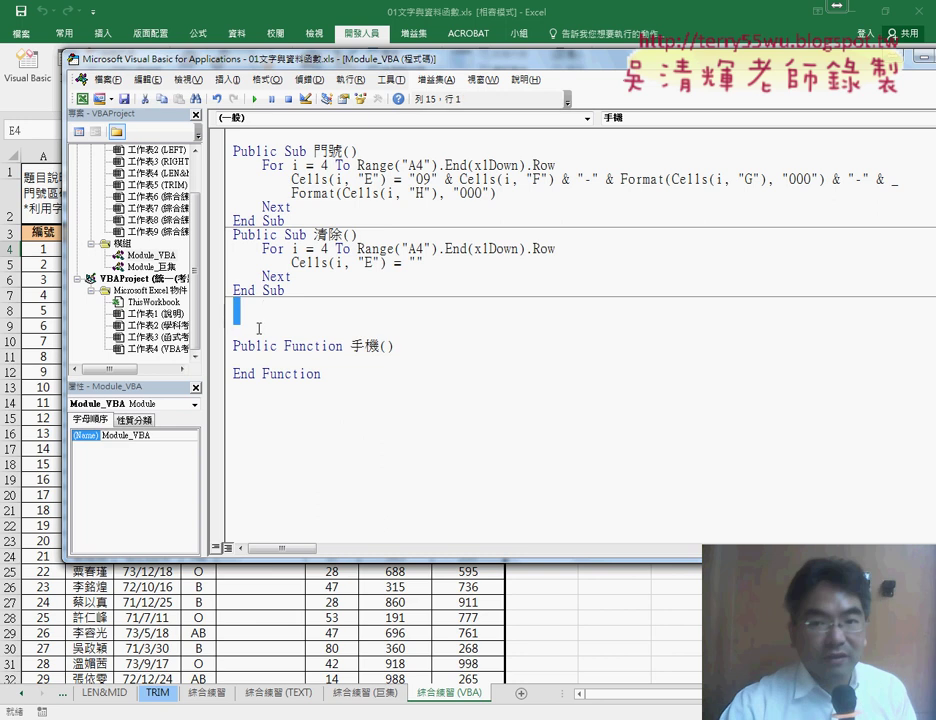
key(BackSpace)
key(BackSpace)
key(BackSpace)
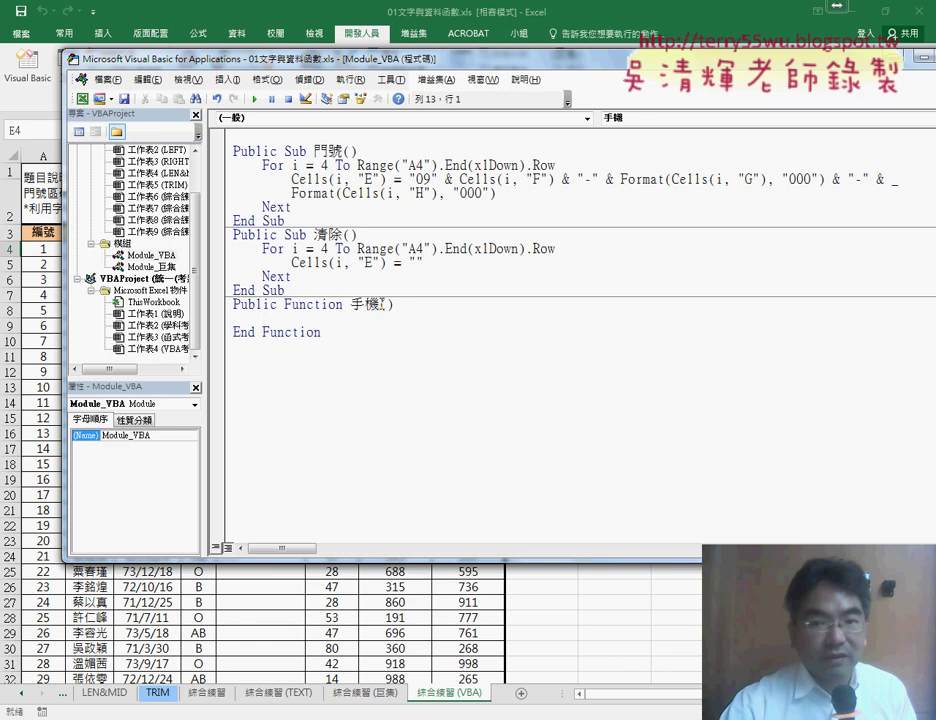
drag(380, 304, 397, 304)
Copy the headers 電信業者, 門號區碼 and 門號末碼 from F3:H3 into 手機( ).
click(439, 4)
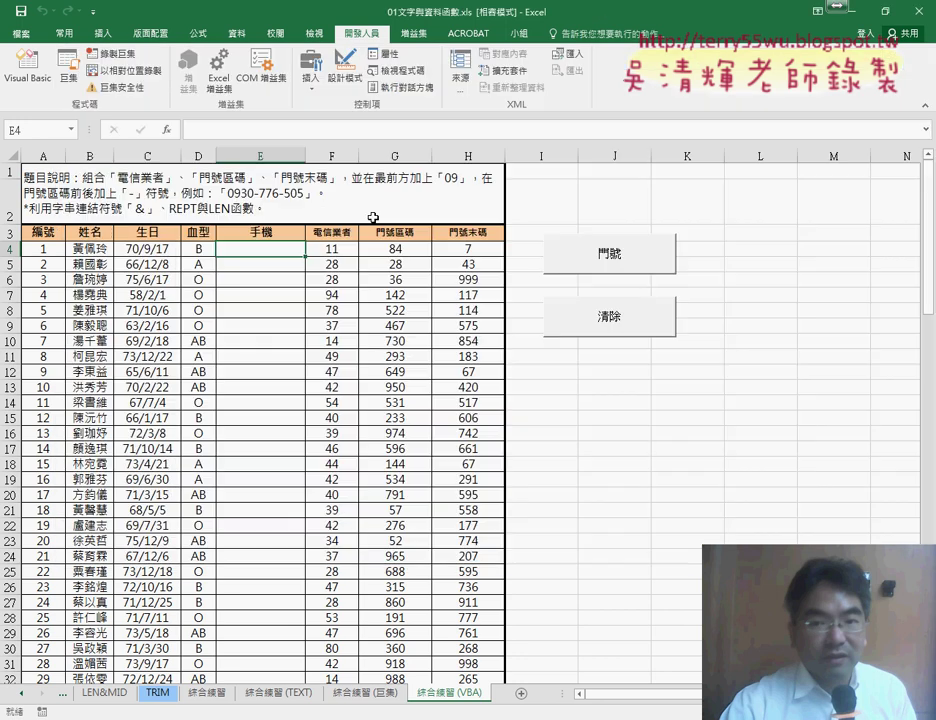
drag(326, 233, 452, 236)
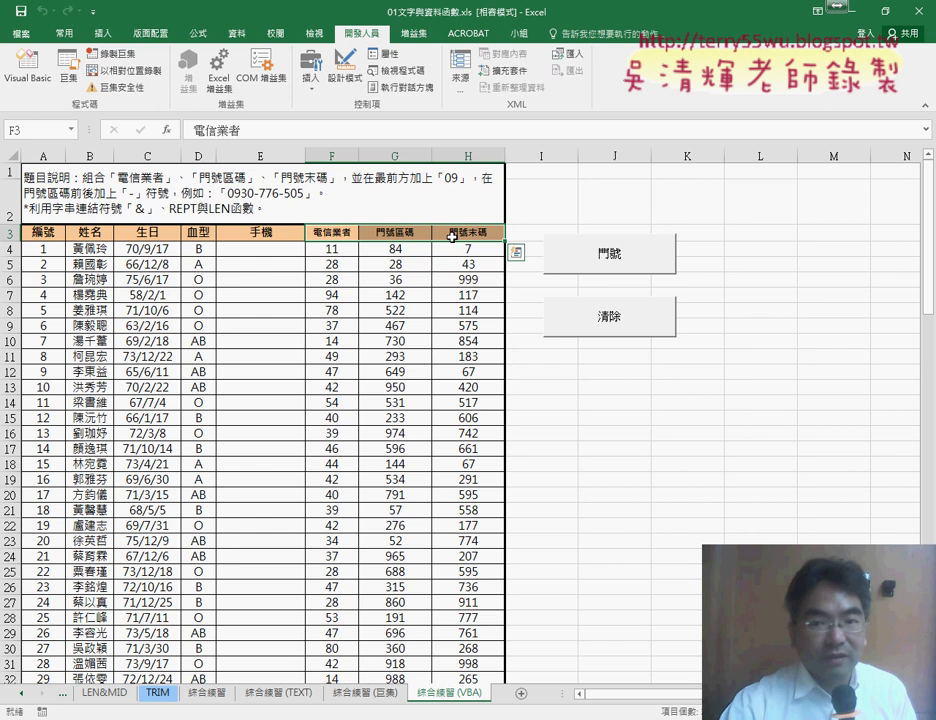
key(ctrl+c)
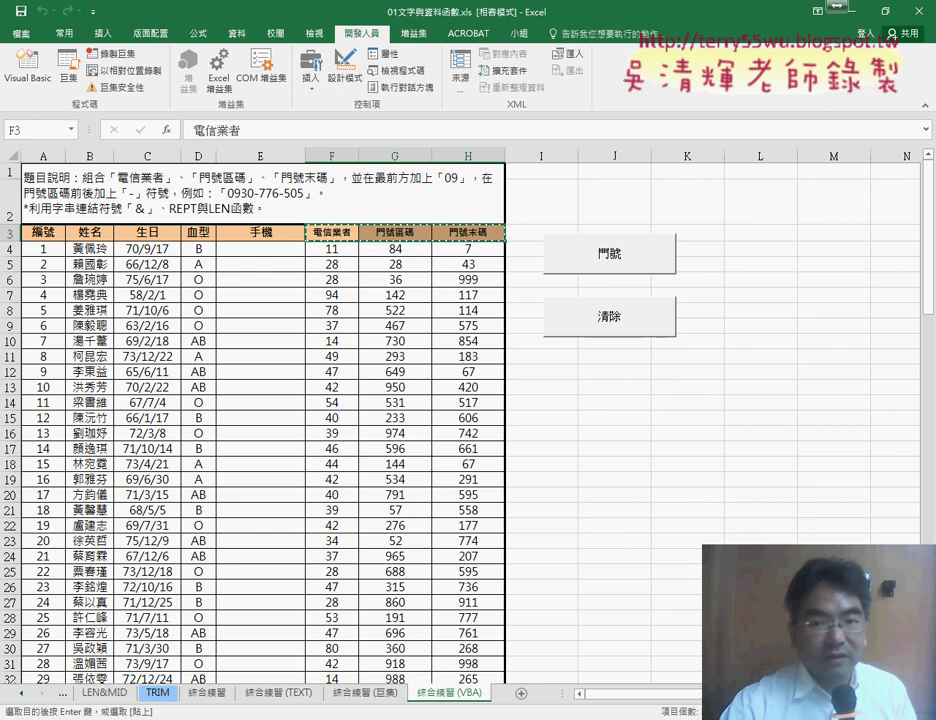
click(403, 648)
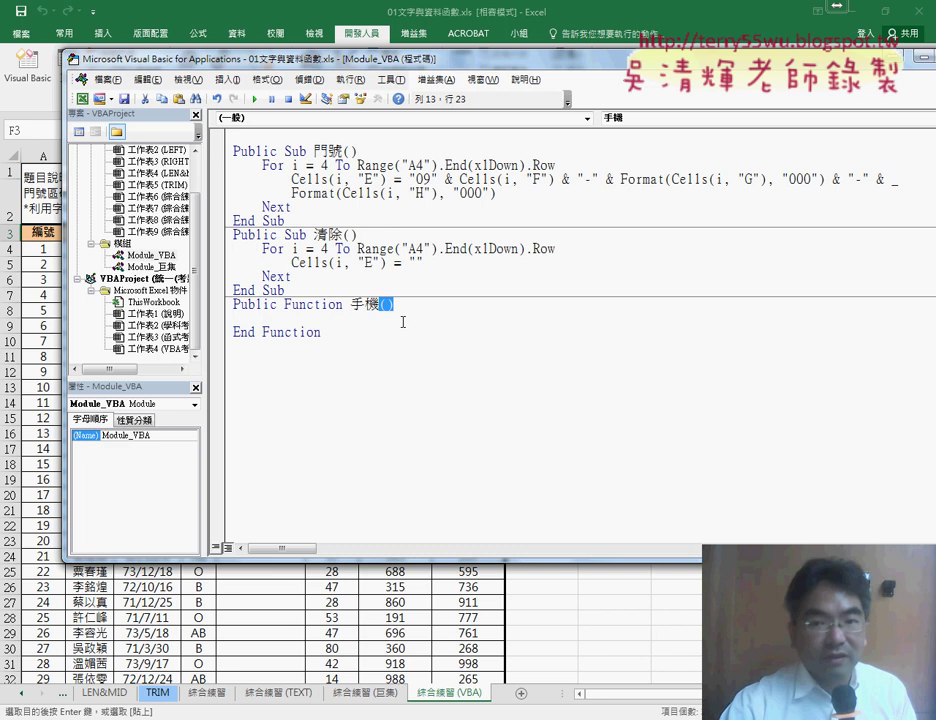
drag(394, 304, 382, 304)
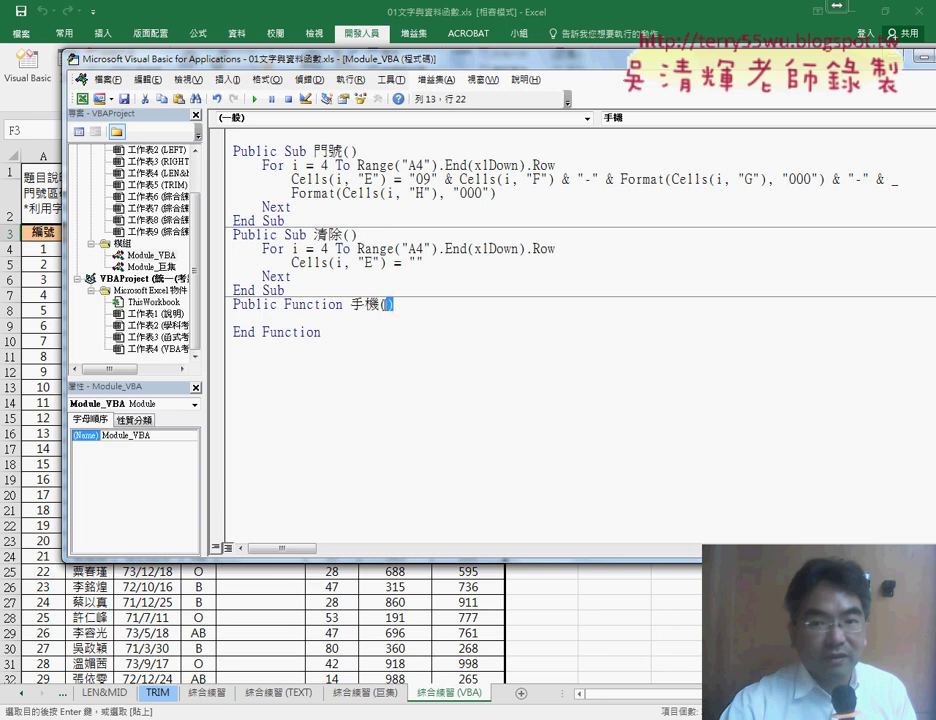
click(388, 304)
key(ctrl+v)
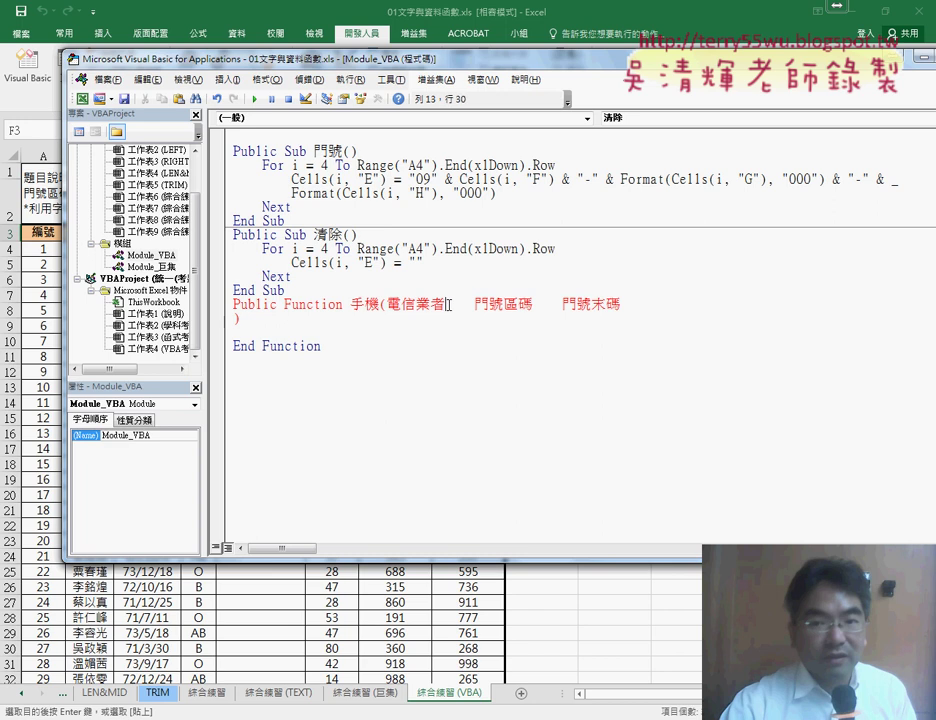
Separate the three parameters with commas and join the closing parenthesis onto the function line.
drag(445, 304, 473, 304)
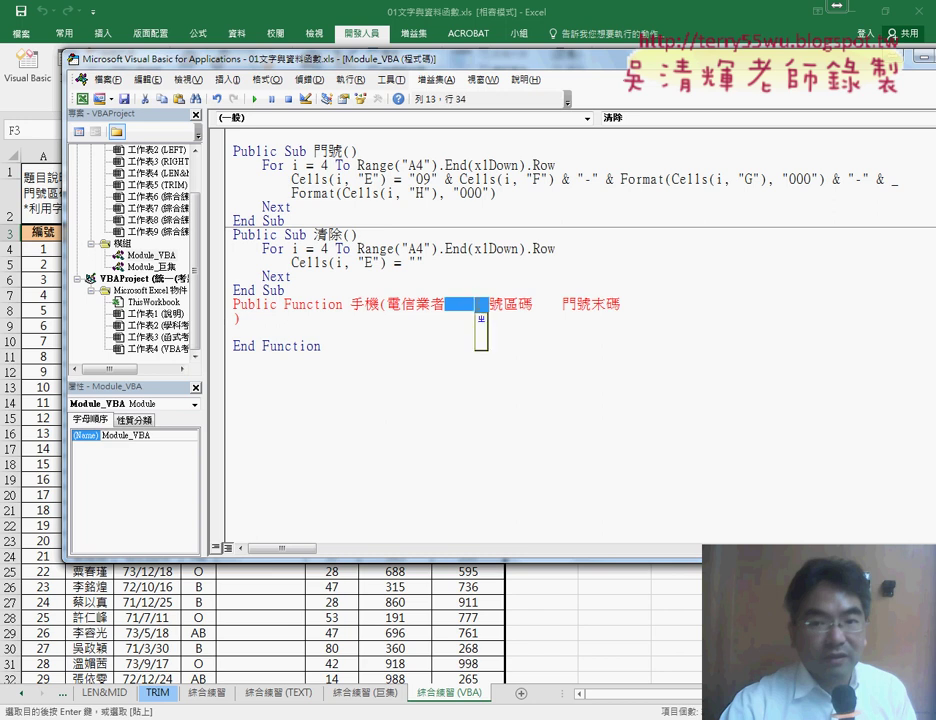
text(,門)
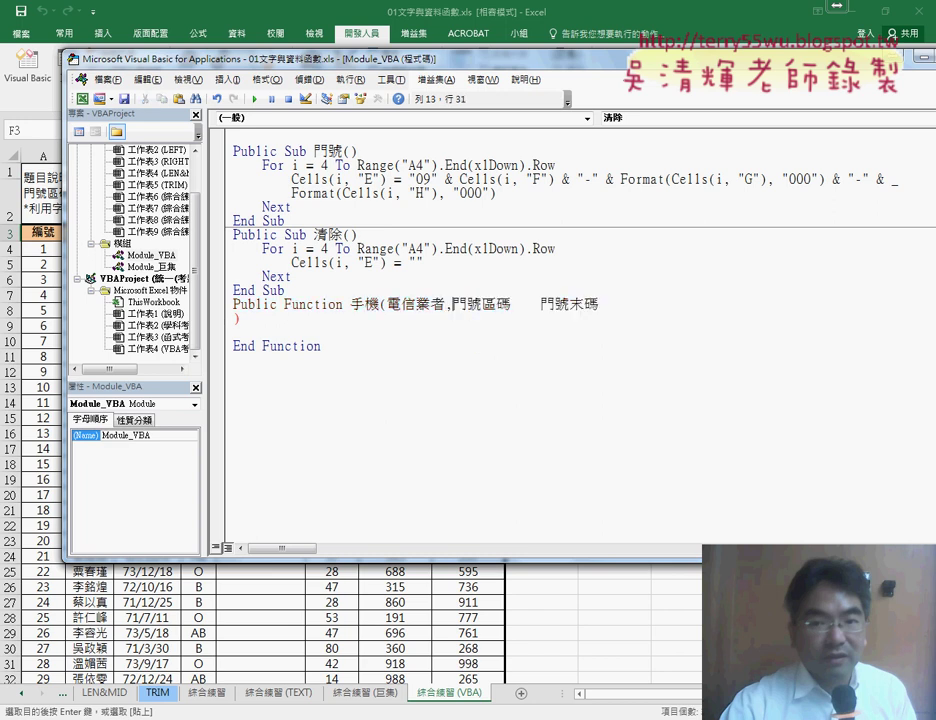
drag(510, 304, 540, 304)
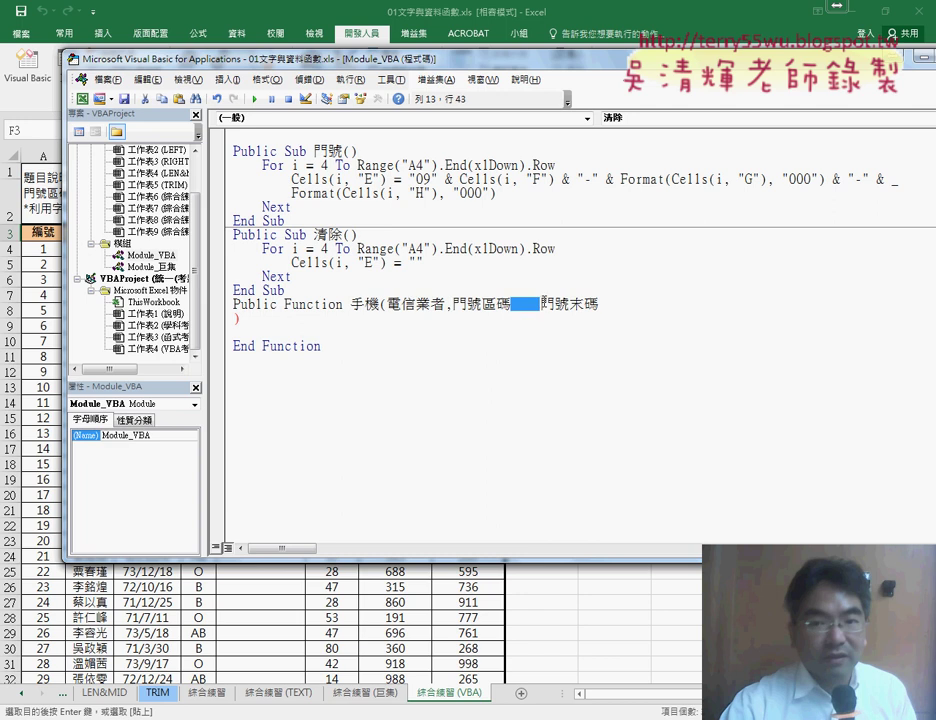
text(,)
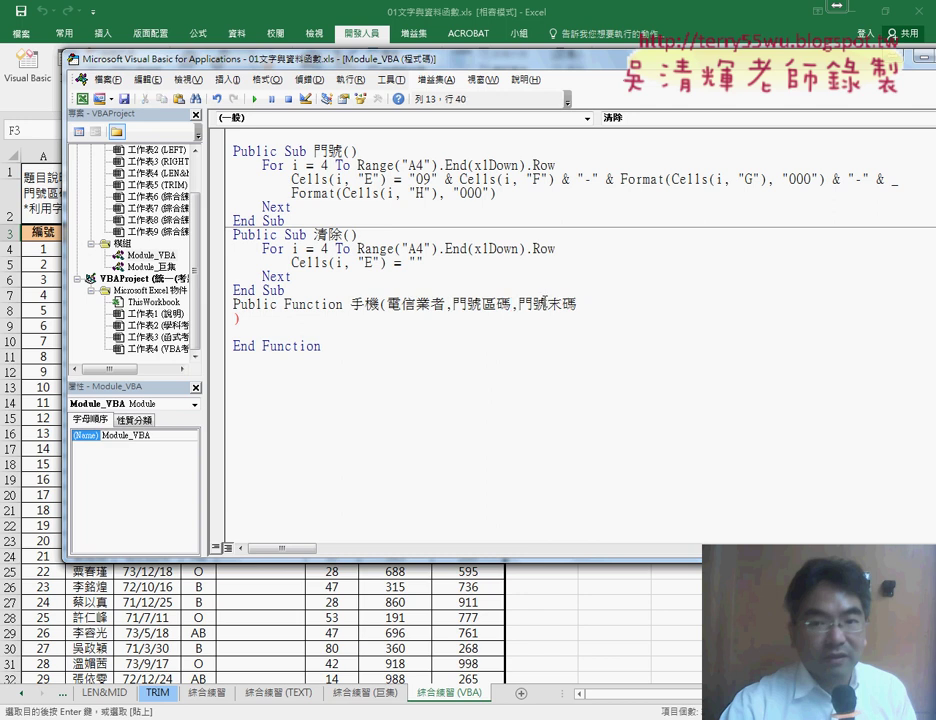
click(589, 310)
key(Delete)
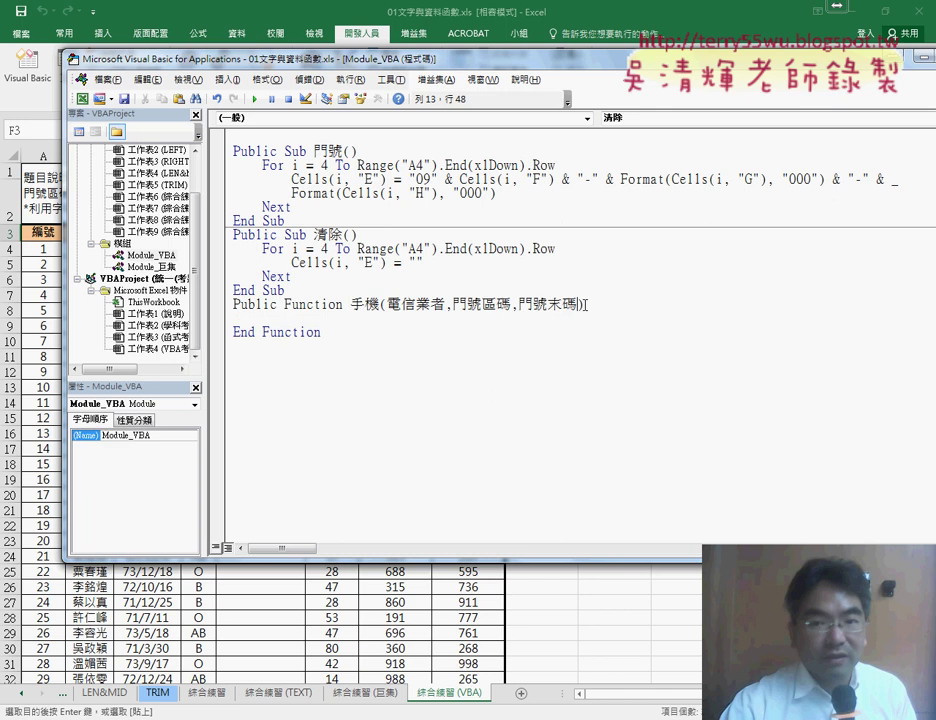
shift+click(497, 302)
shift+click(392, 304)
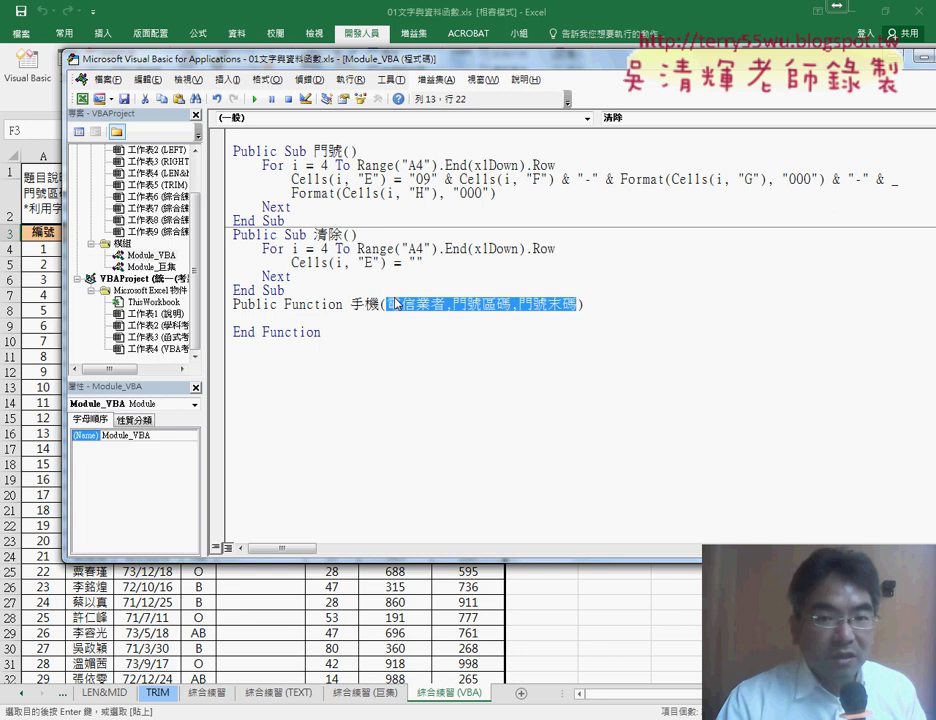
key(alt+F11)
click(259, 248)
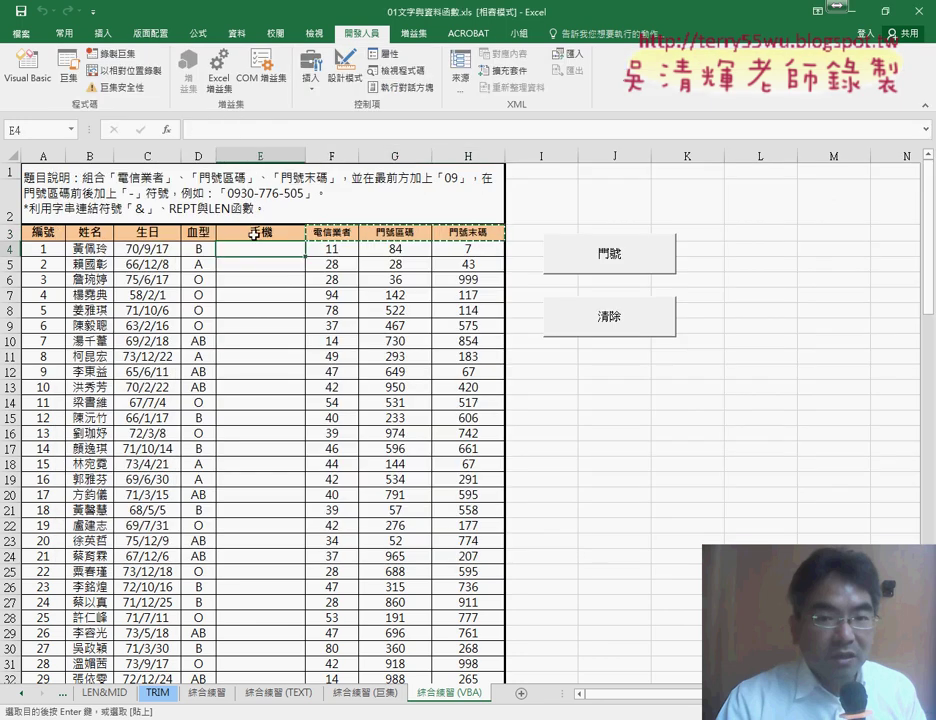
key(shift+F3)
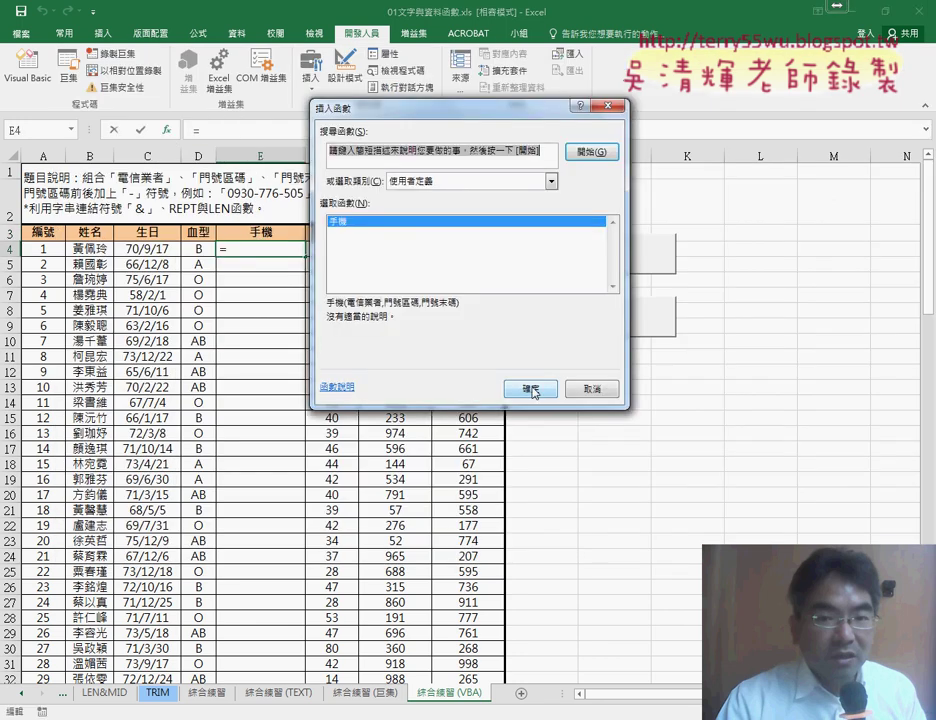
click(533, 387)
click(362, 202)
click(362, 221)
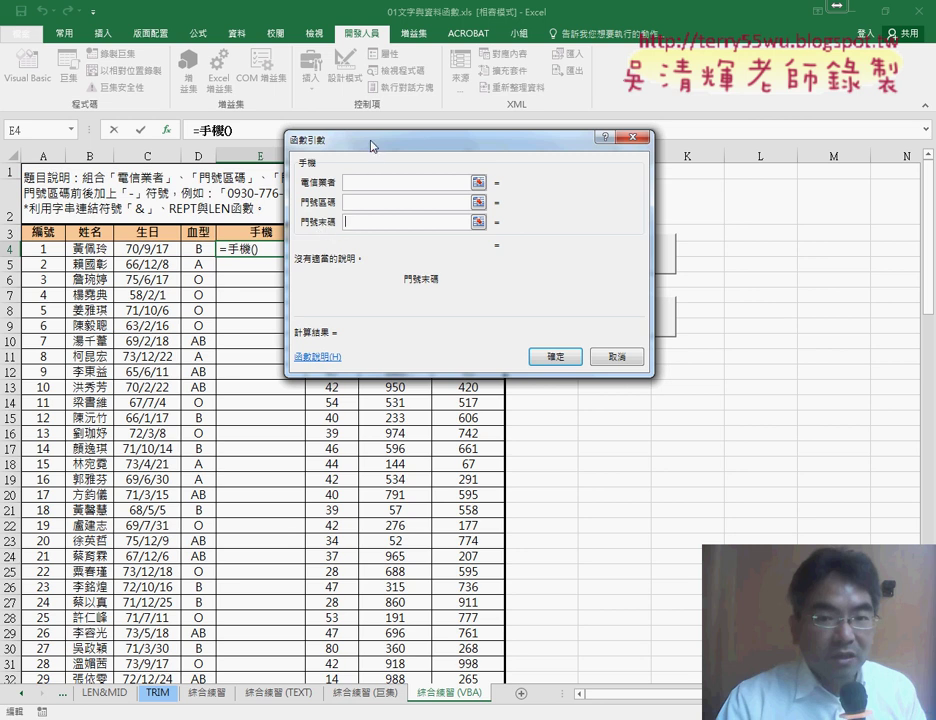
drag(373, 138, 330, 268)
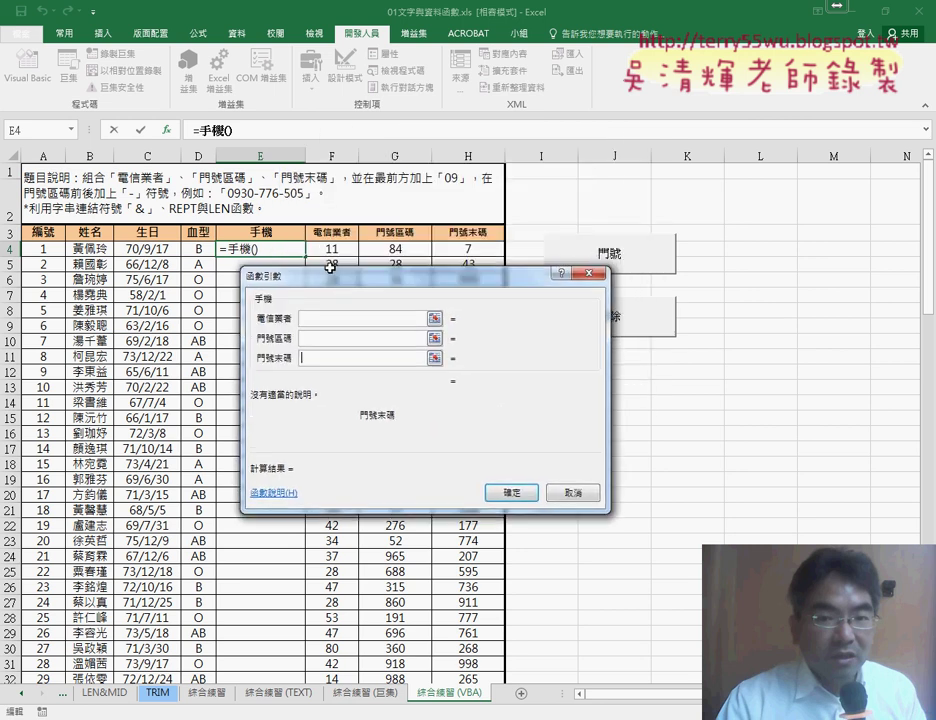
click(570, 490)
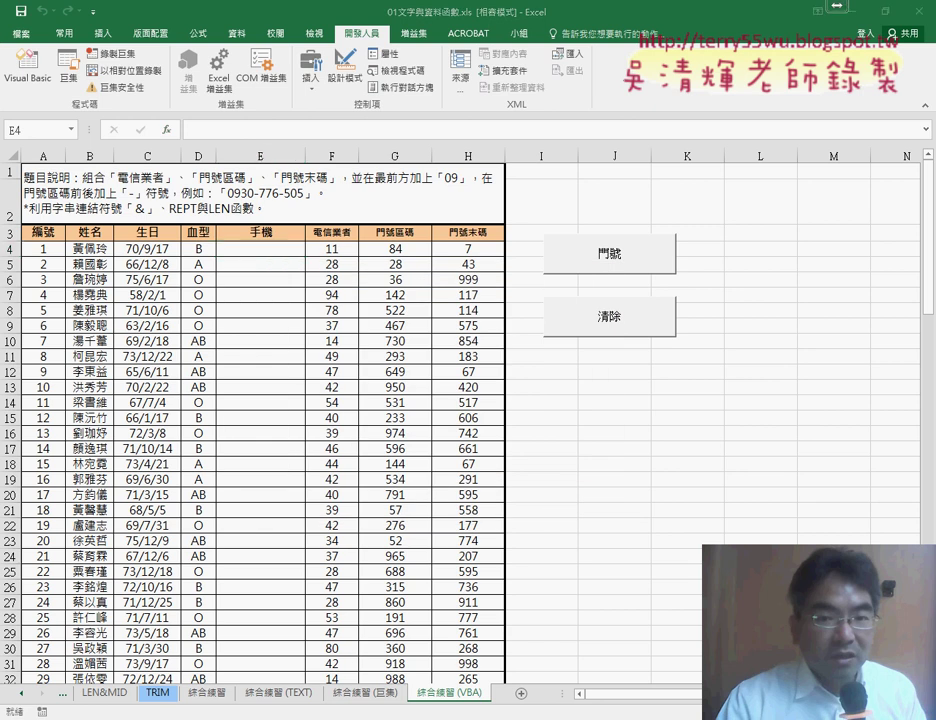
key(alt+F11)
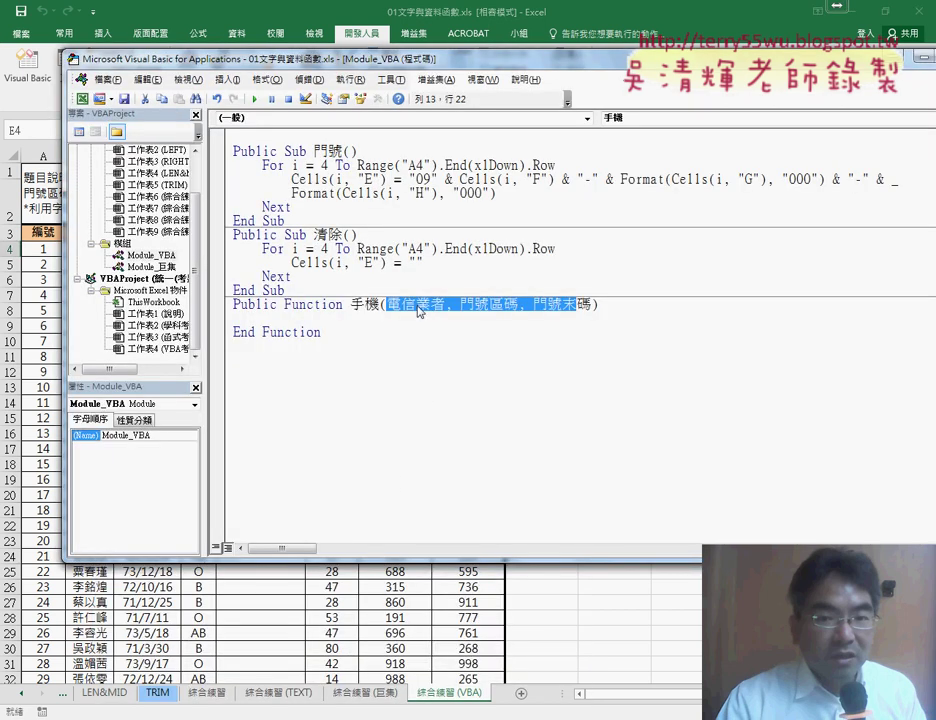
Indent the empty body line of Function 手機 and write 手機="09" & on it.
click(485, 320)
drag(386, 304, 592, 304)
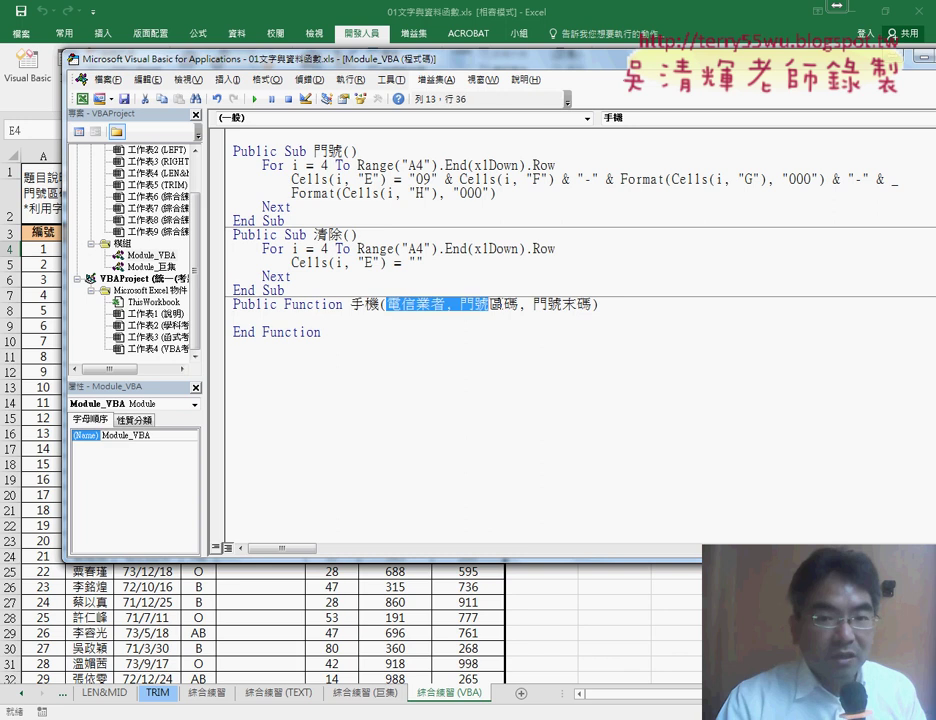
click(376, 320)
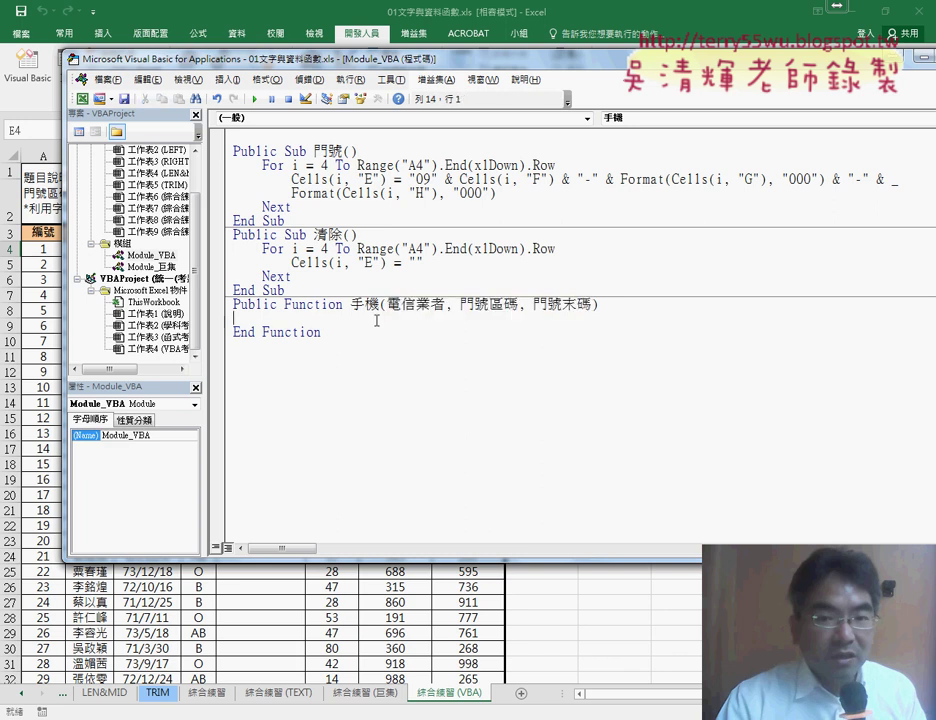
key(Tab)
double_click(286, 302)
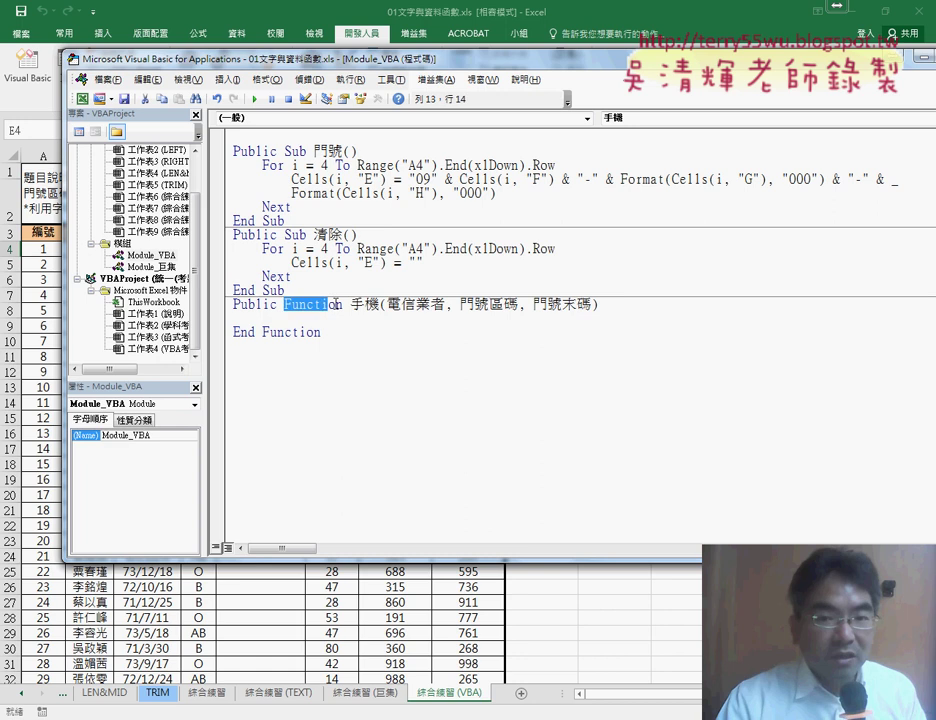
drag(349, 304, 377, 304)
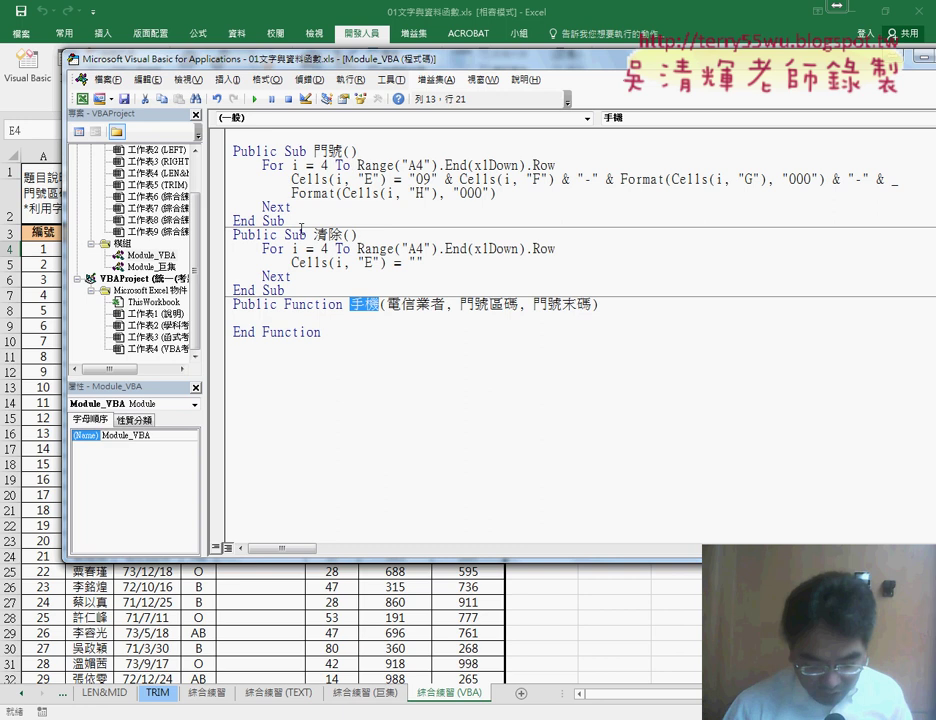
mouse_move(365, 304)
mouse_down()
mouse_move(338, 322)
mouse_move(268, 322)
mouse_up()
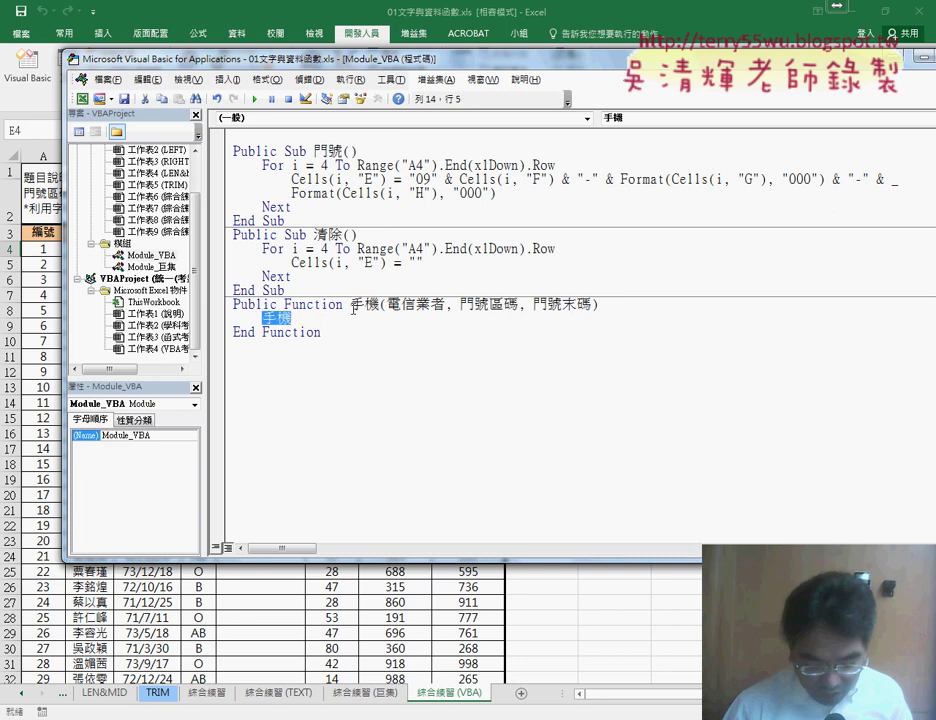
drag(350, 304, 378, 306)
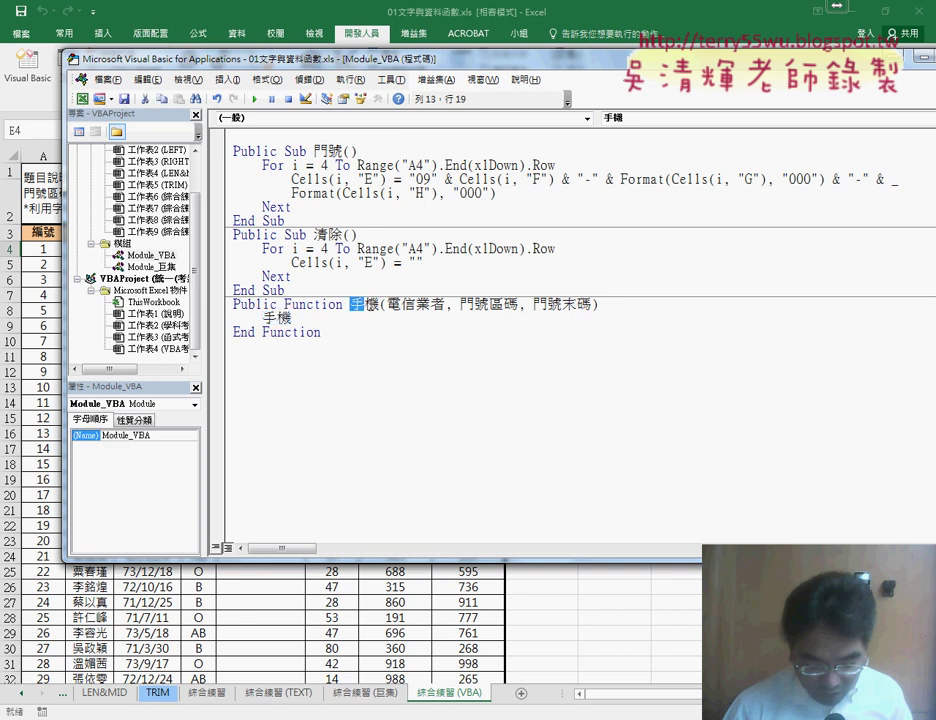
click(300, 318)
text(=)
text("")
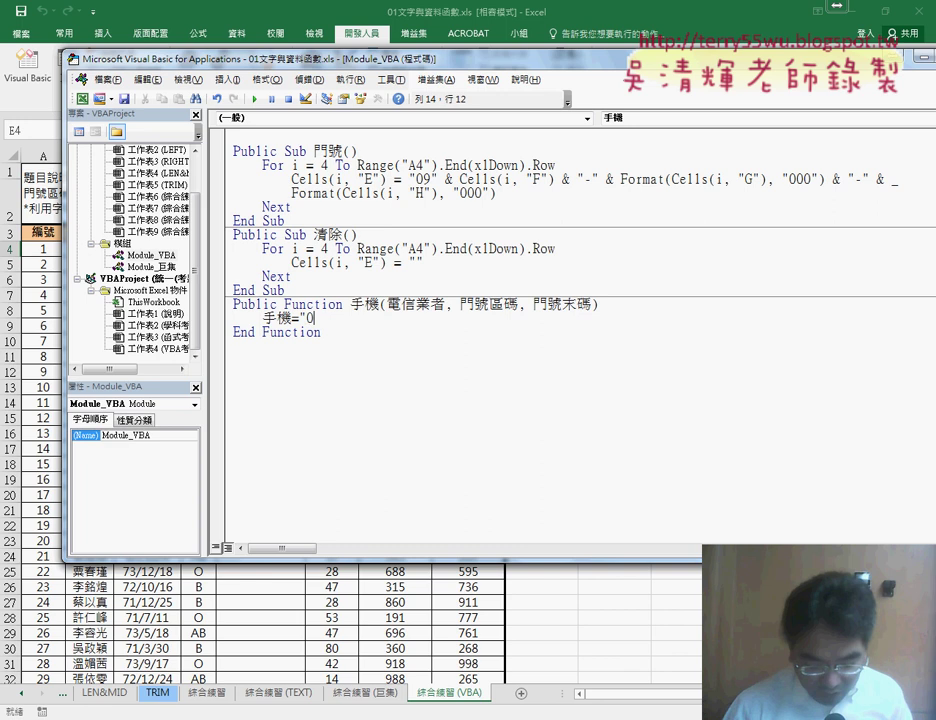
text(9" )
text(&)
drag(290, 58, 298, 293)
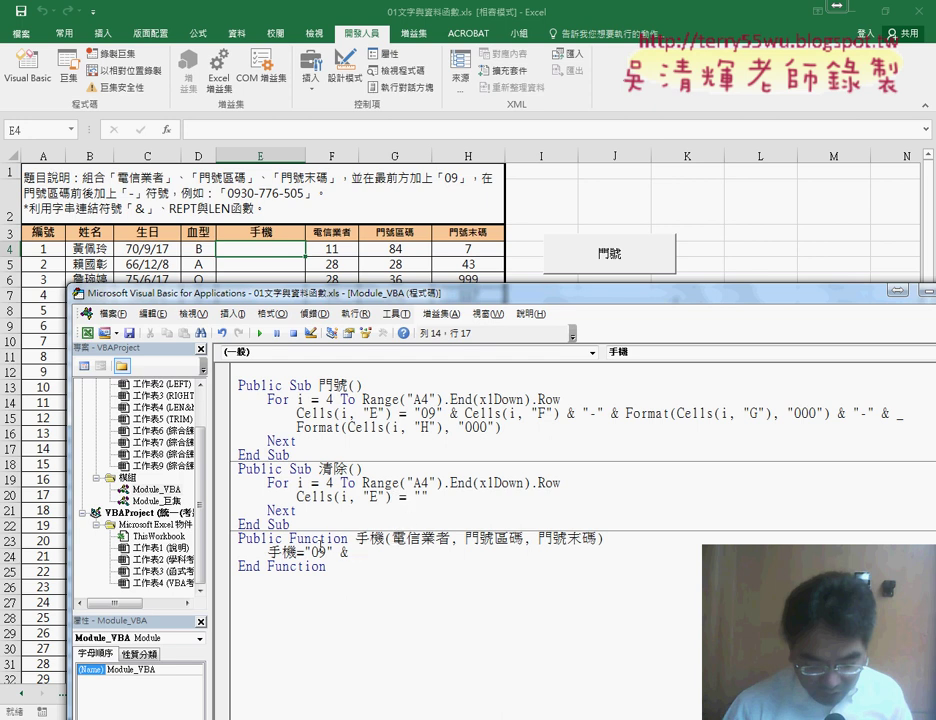
Append 電信業者 & "-" & to the 手機 body line.
click(403, 525)
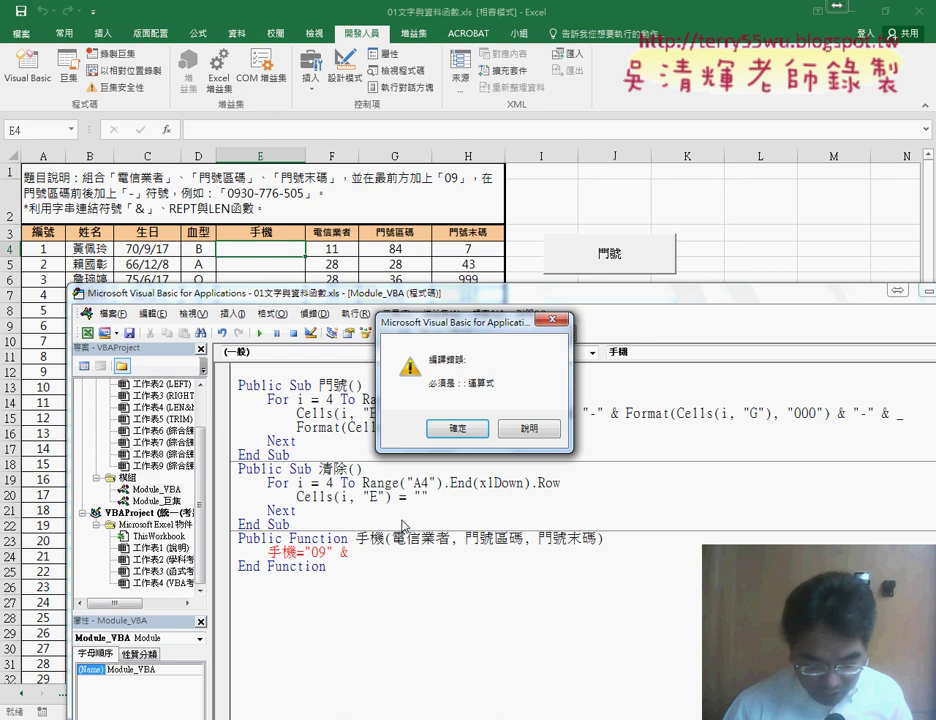
click(456, 428)
drag(392, 539, 450, 539)
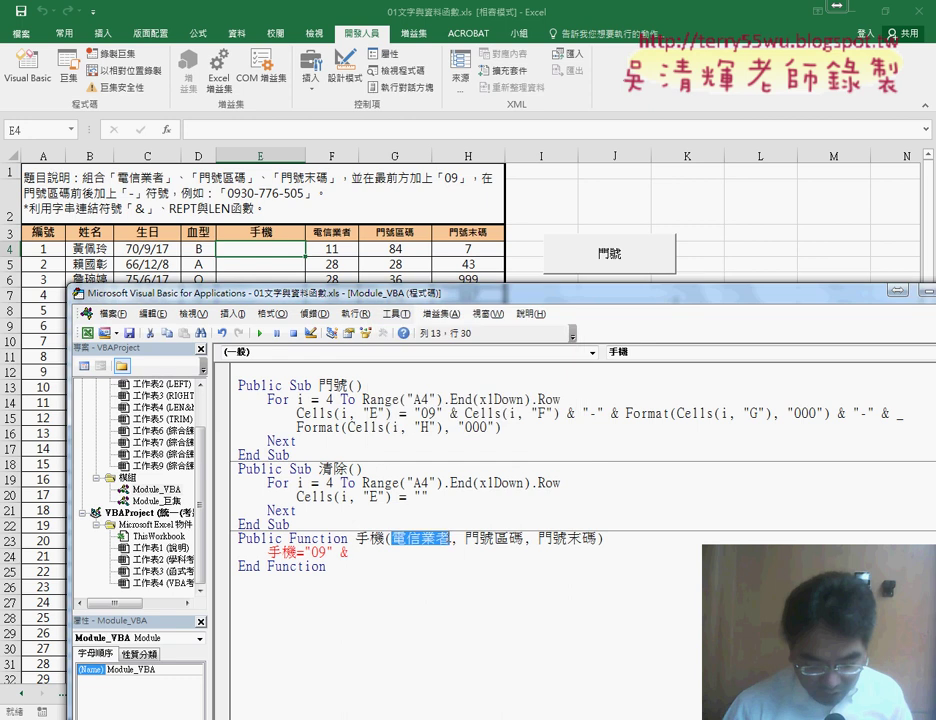
key(ctrl+c)
click(424, 553)
key(ctrl+v)
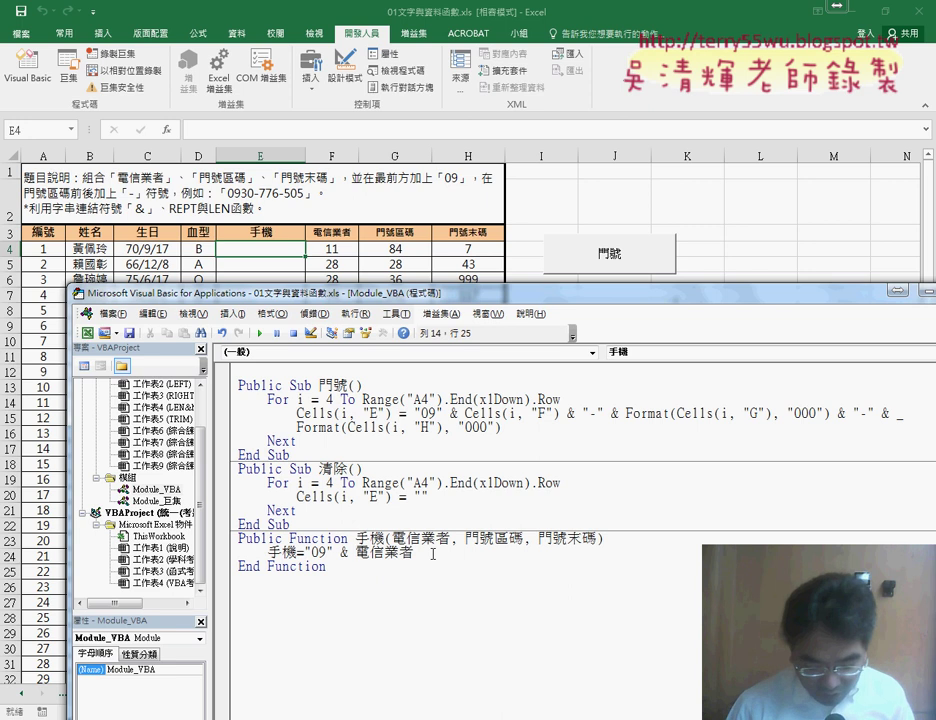
text( &)
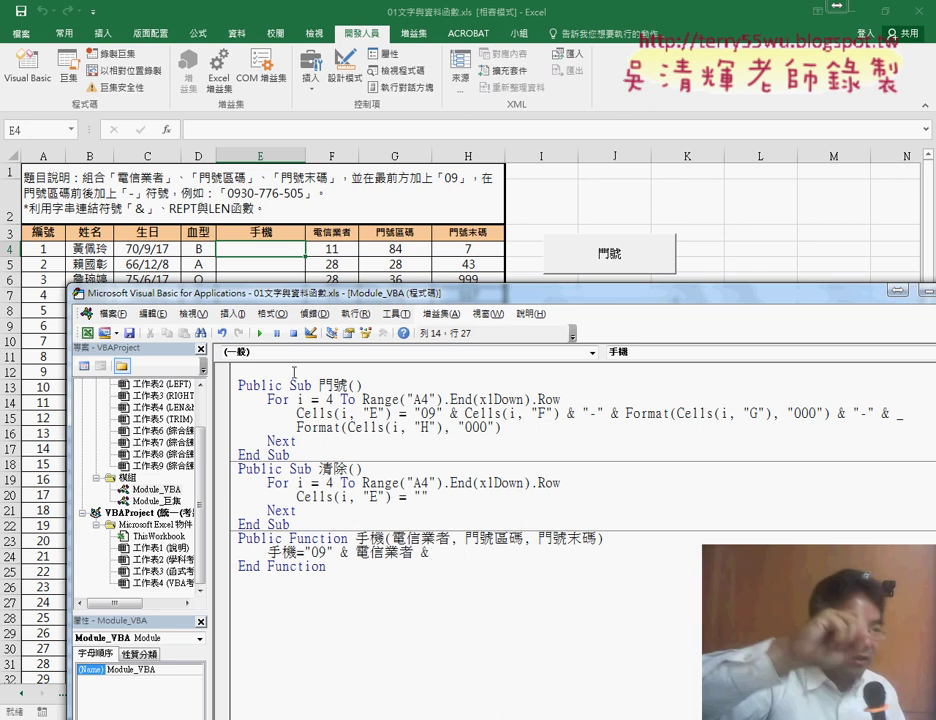
text( ")
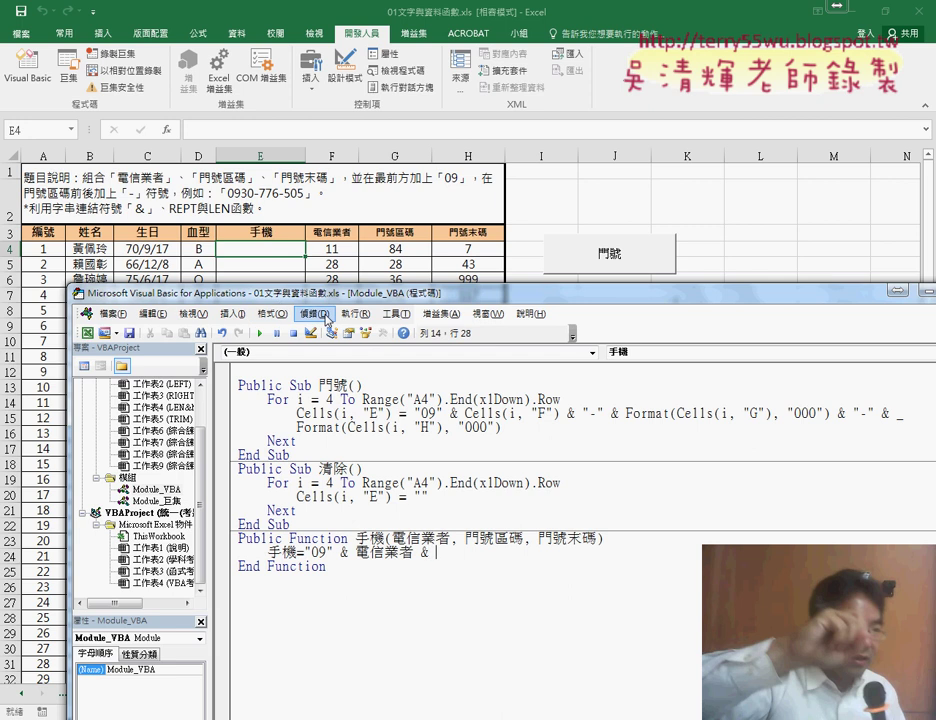
text(-" )
text(&)
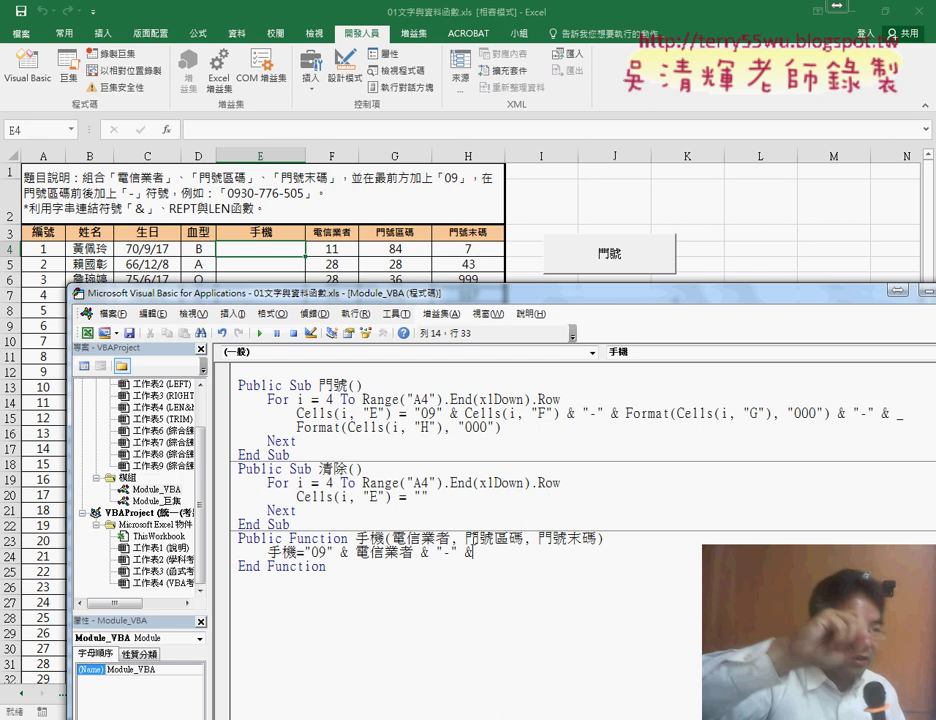
Add 門號區碼 to the body line and begin typing format( around it.
key(Down)
click(480, 470)
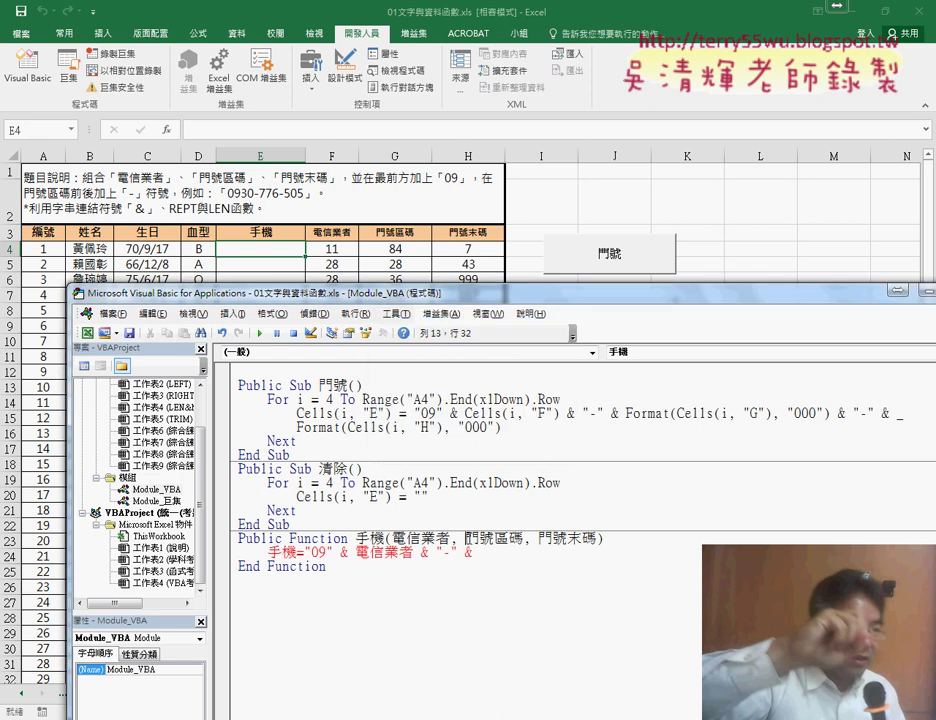
double_click(488, 538)
key(ctrl+c)
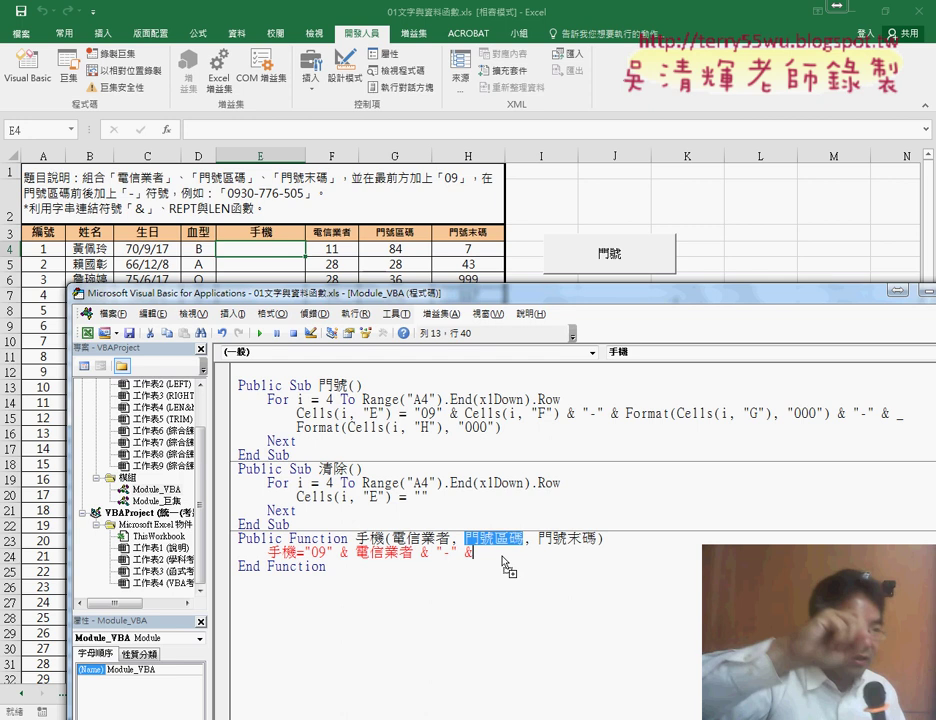
click(498, 553)
key(ctrl+v)
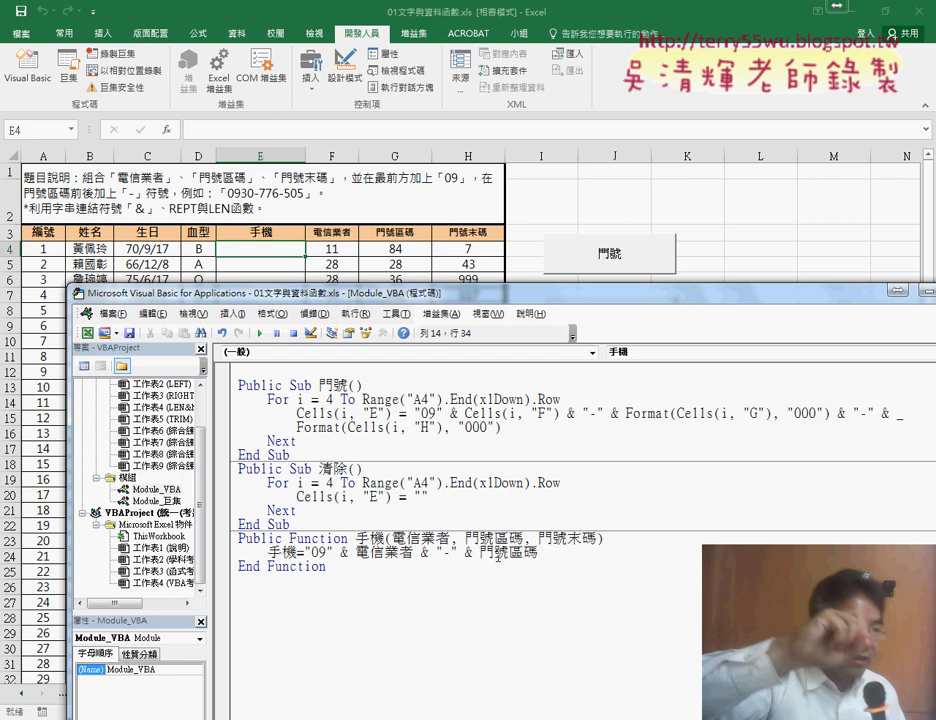
text(fo)
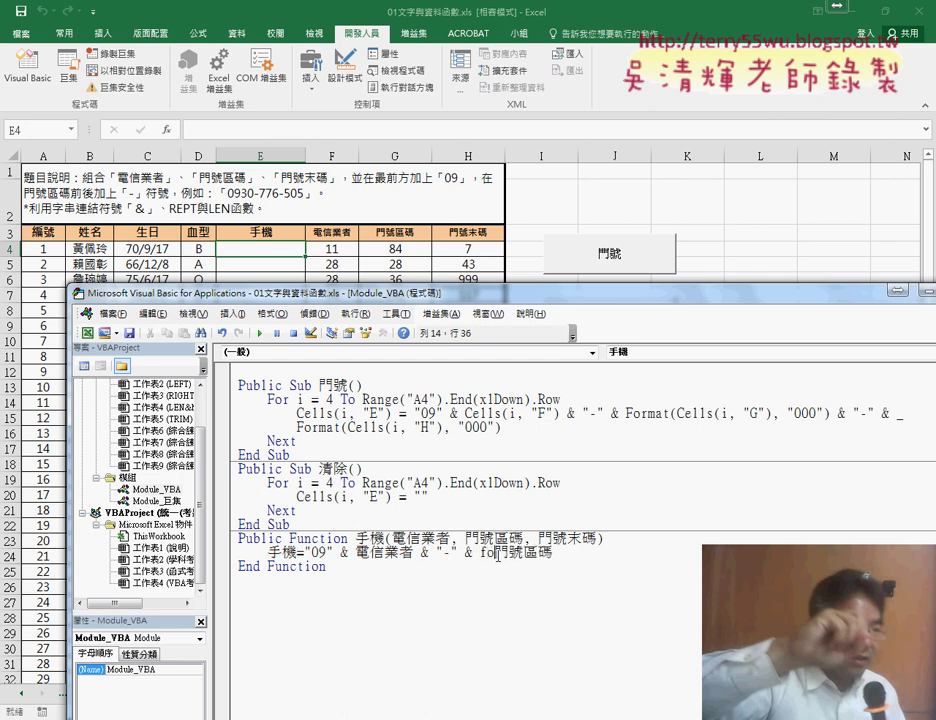
text(r)
text(rm)
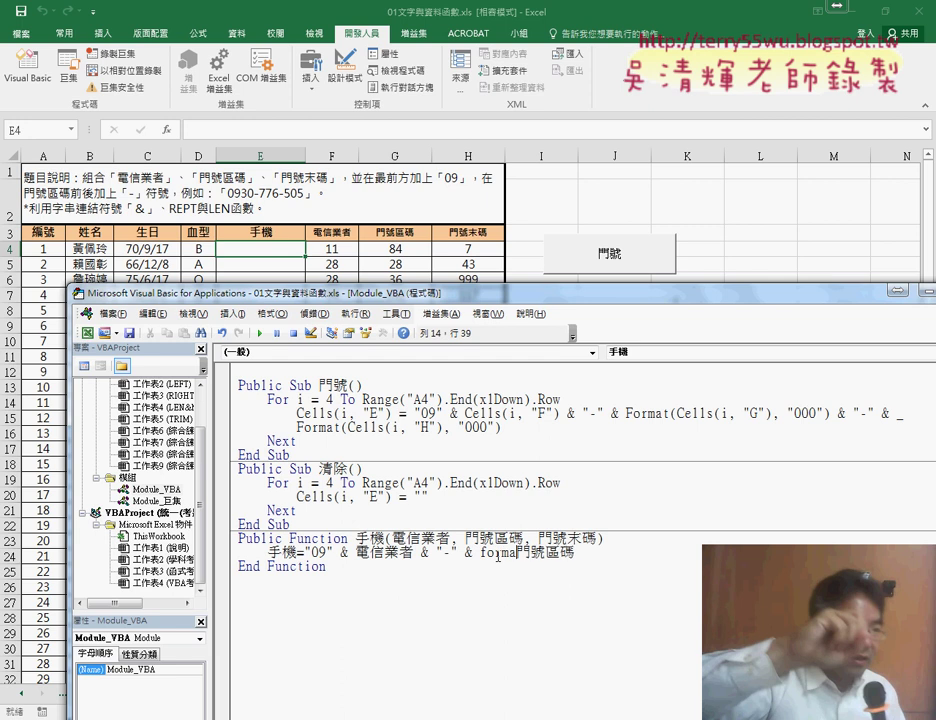
text(at()
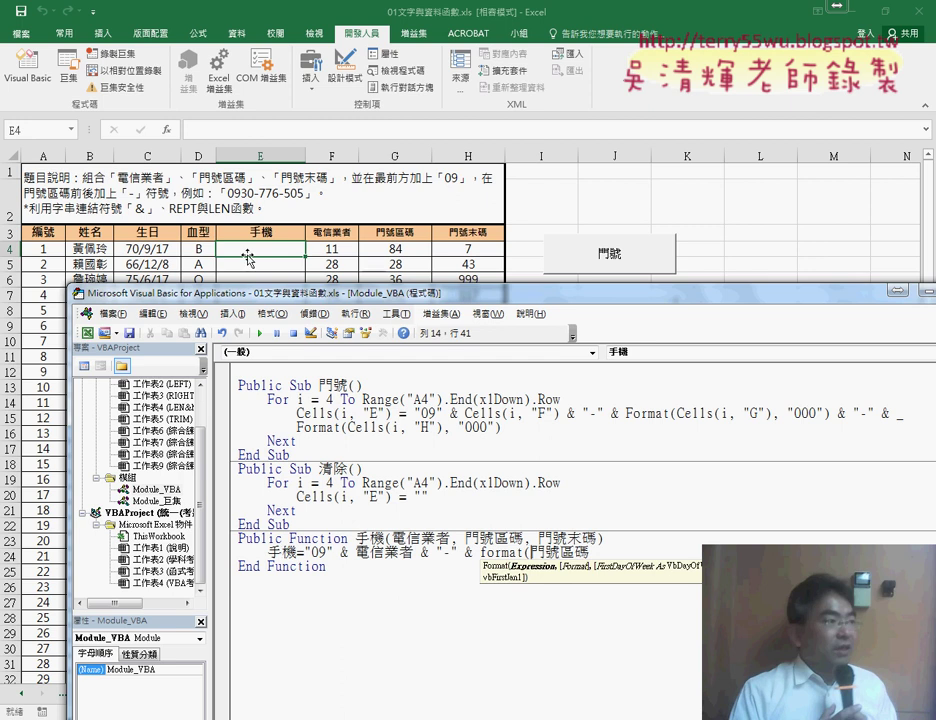
Complete the area-code part as Format(門號區碼, "000").
click(613, 551)
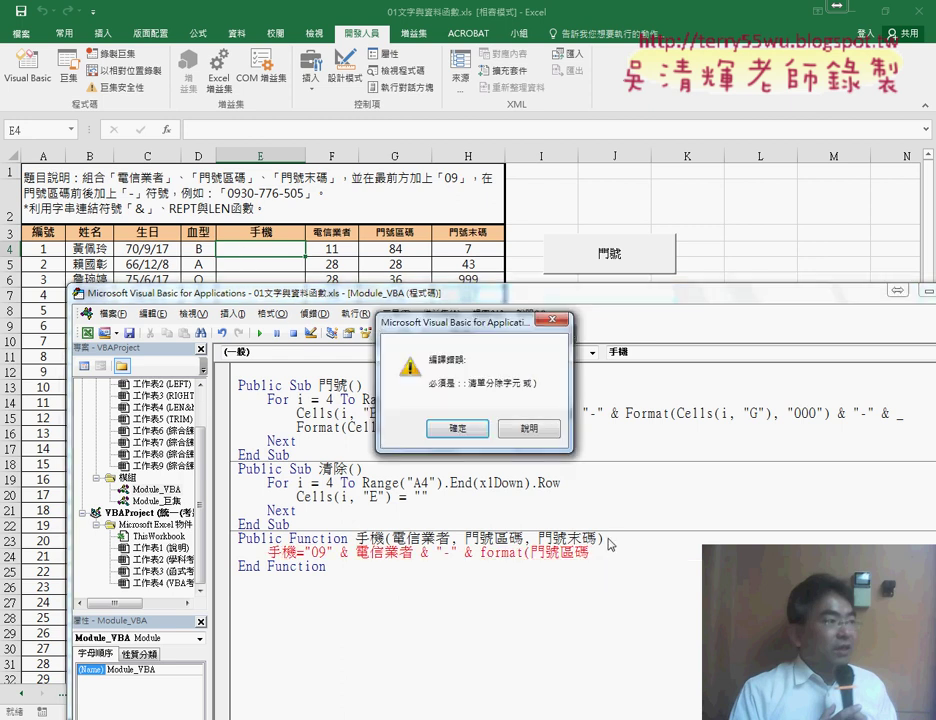
key(Return)
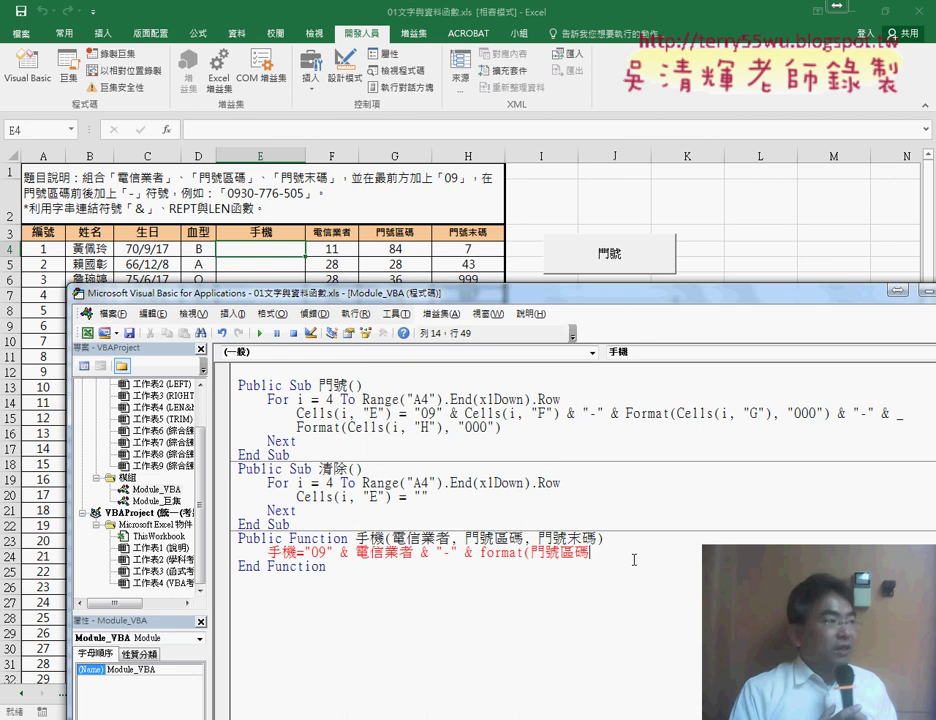
text(,")
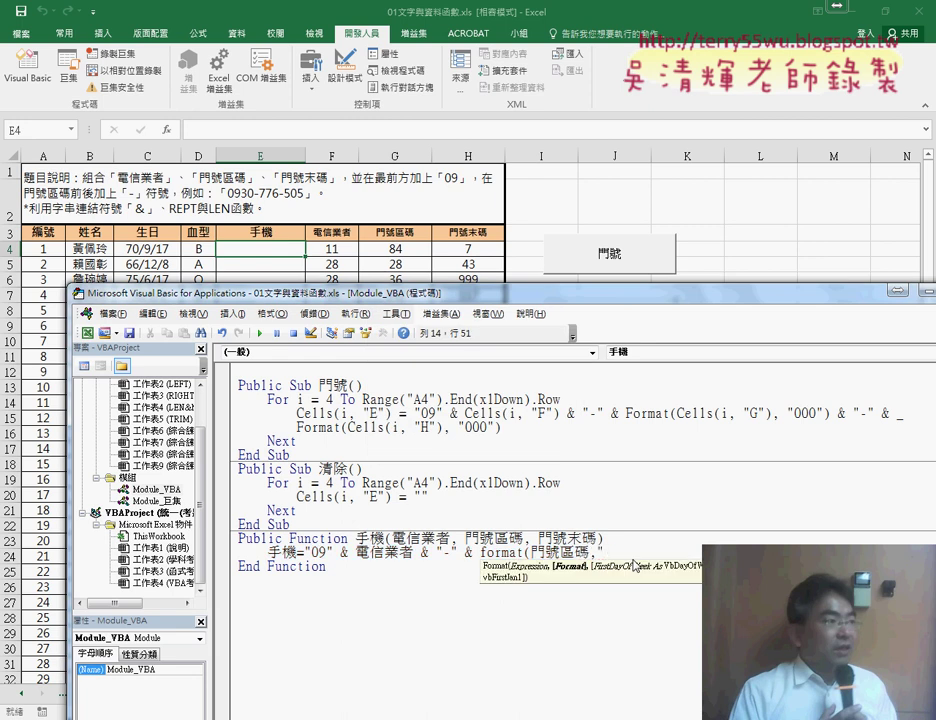
text(000")
text())
key(Down)
key(Down)
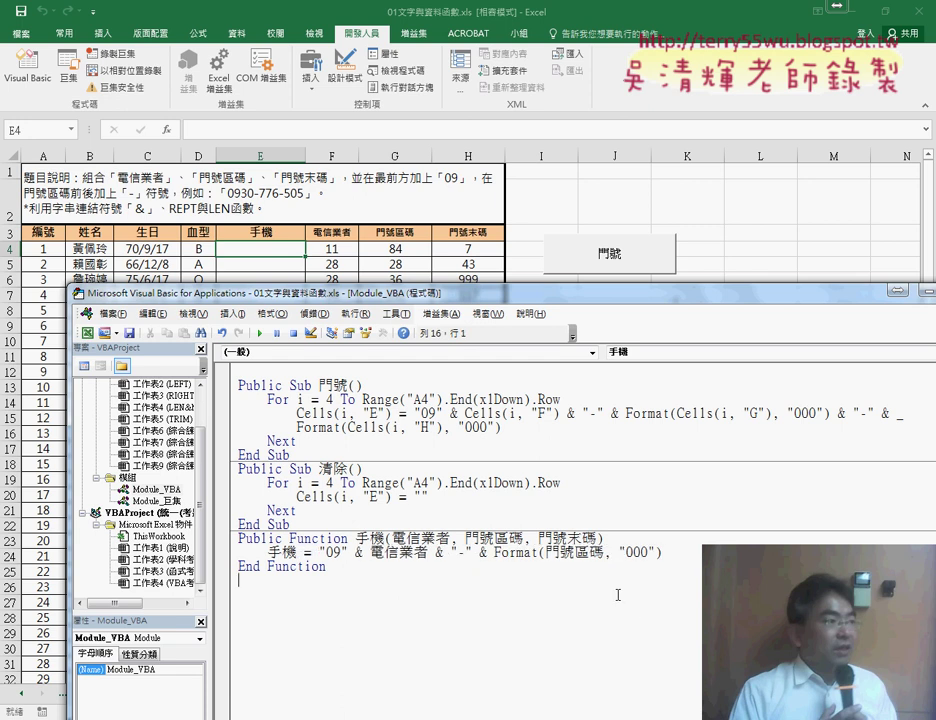
Duplicate the & "-" & Format(...) part at the line end and switch its argument to 門號末碼.
drag(662, 556, 428, 553)
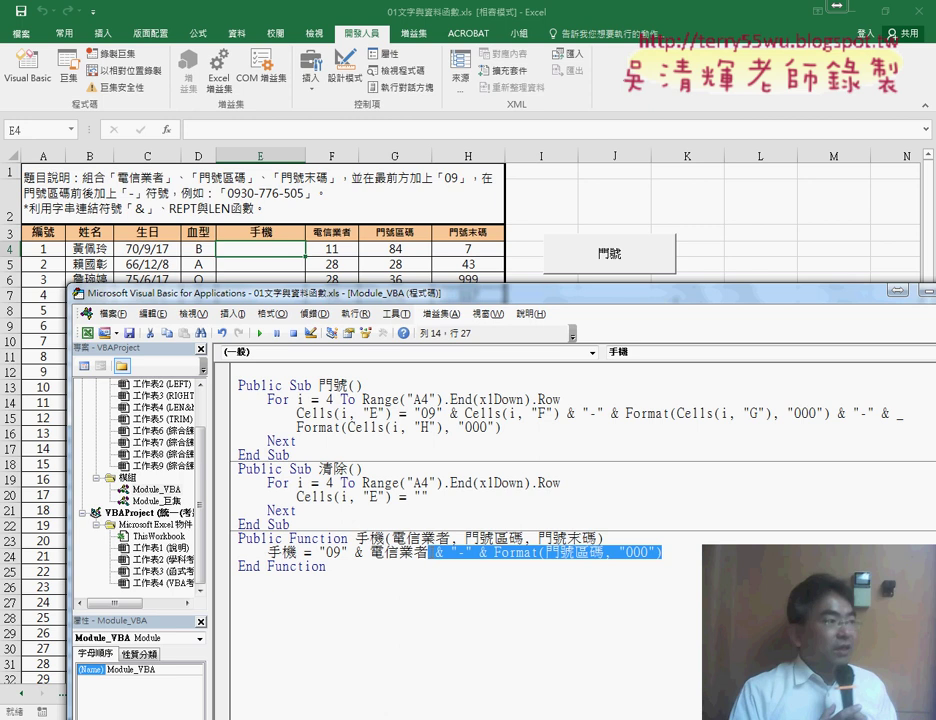
key(ctrl+c)
click(687, 561)
key(ctrl+v)
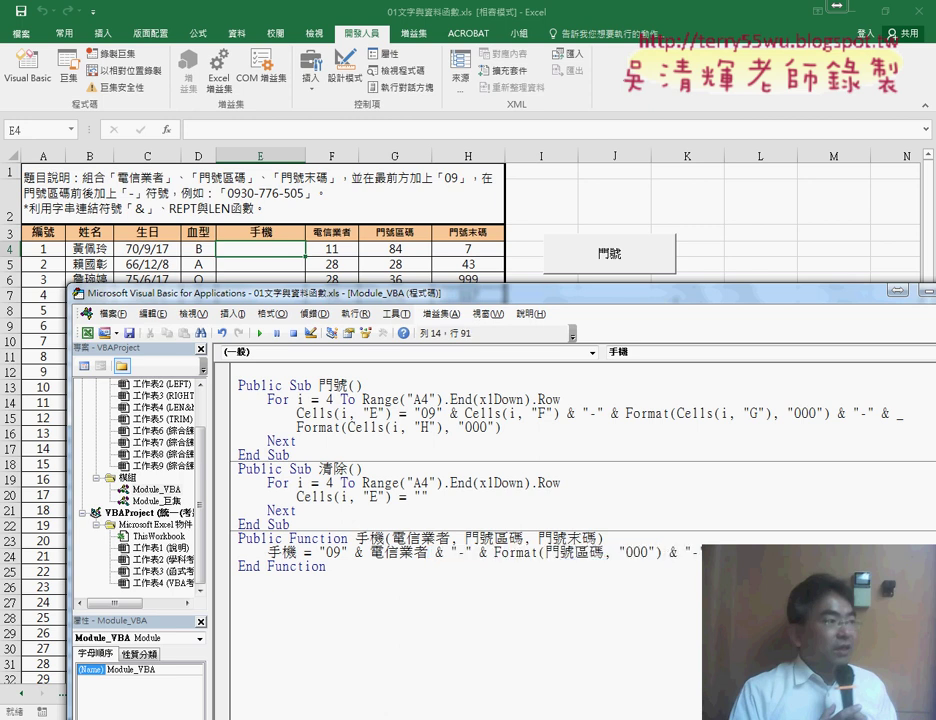
drag(567, 538, 581, 538)
click(653, 552)
key(Down)
key(Down)
drag(429, 552, 668, 552)
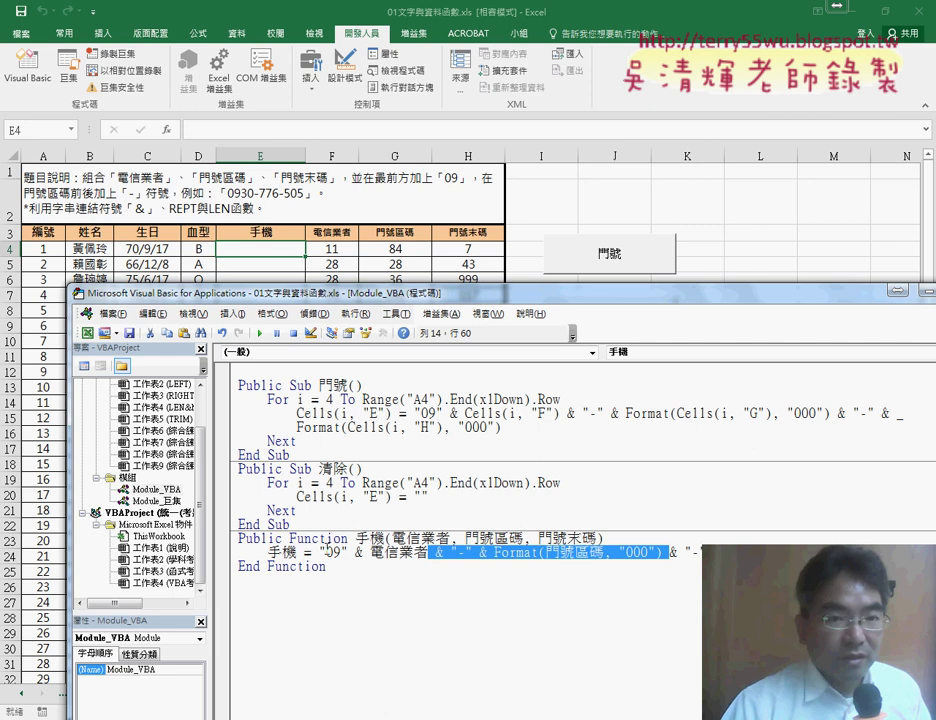
drag(318, 552, 913, 552)
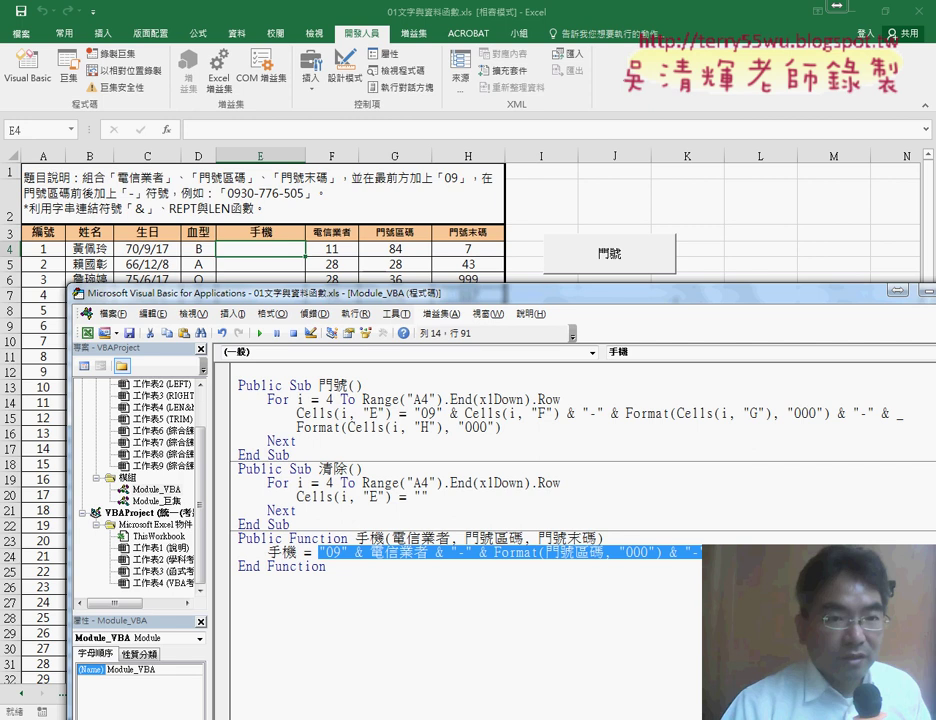
mouse_move(430, 565)
mouse_down()
mouse_move(300, 553)
mouse_move(385, 552)
mouse_up()
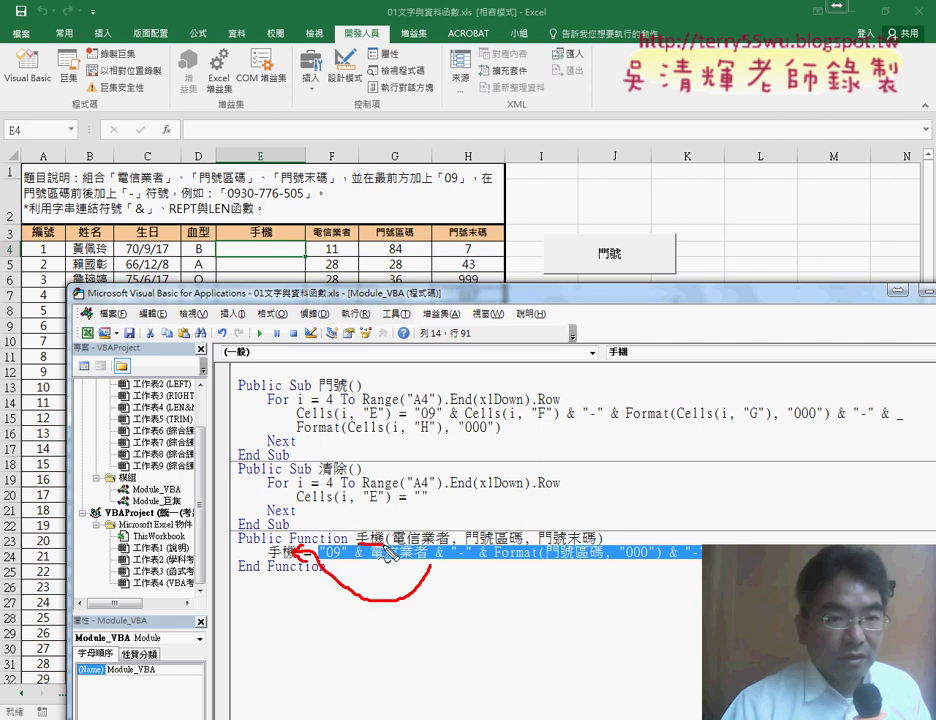
mouse_move(269, 557)
mouse_down()
mouse_move(291, 557)
mouse_move(241, 290)
mouse_move(265, 270)
mouse_move(250, 263)
mouse_up()
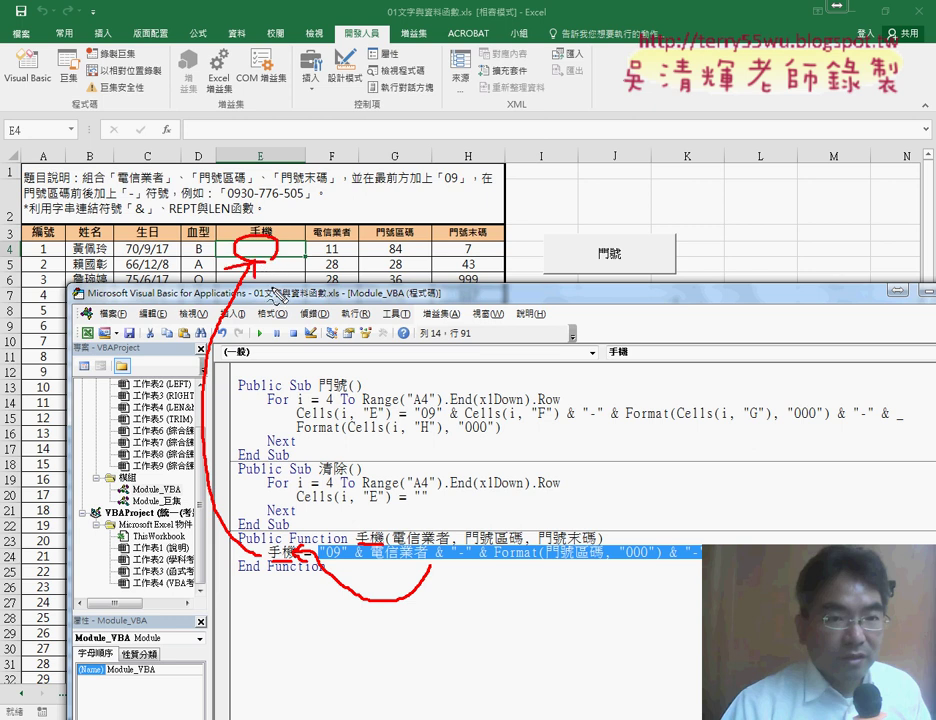
drag(340, 234, 324, 238)
drag(381, 265, 404, 256)
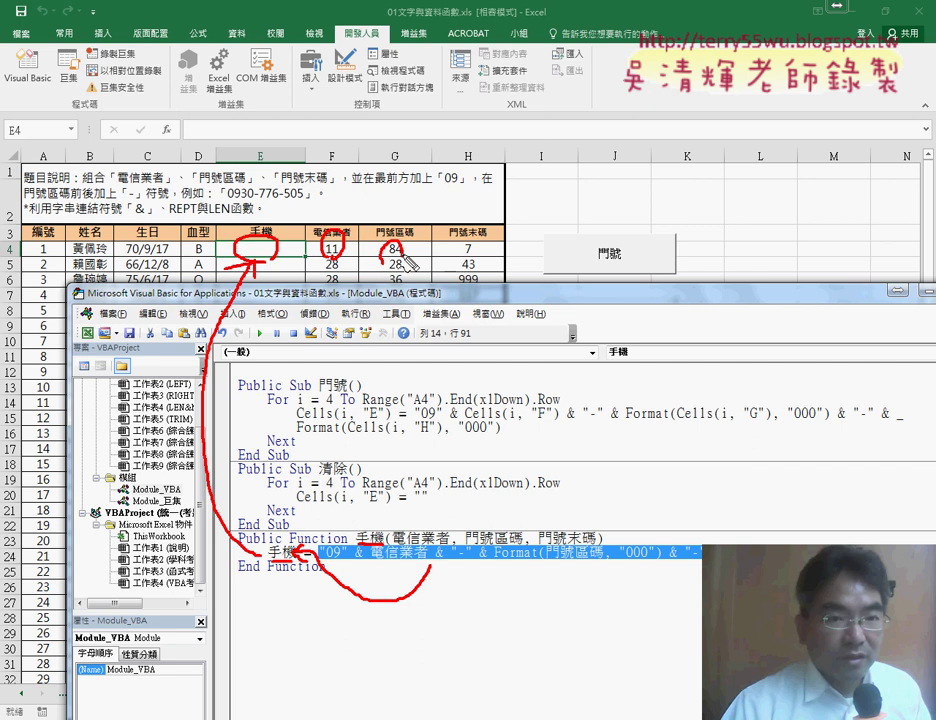
drag(458, 240, 462, 255)
mouse_move(400, 268)
mouse_down()
mouse_move(428, 527)
mouse_move(431, 519)
mouse_up()
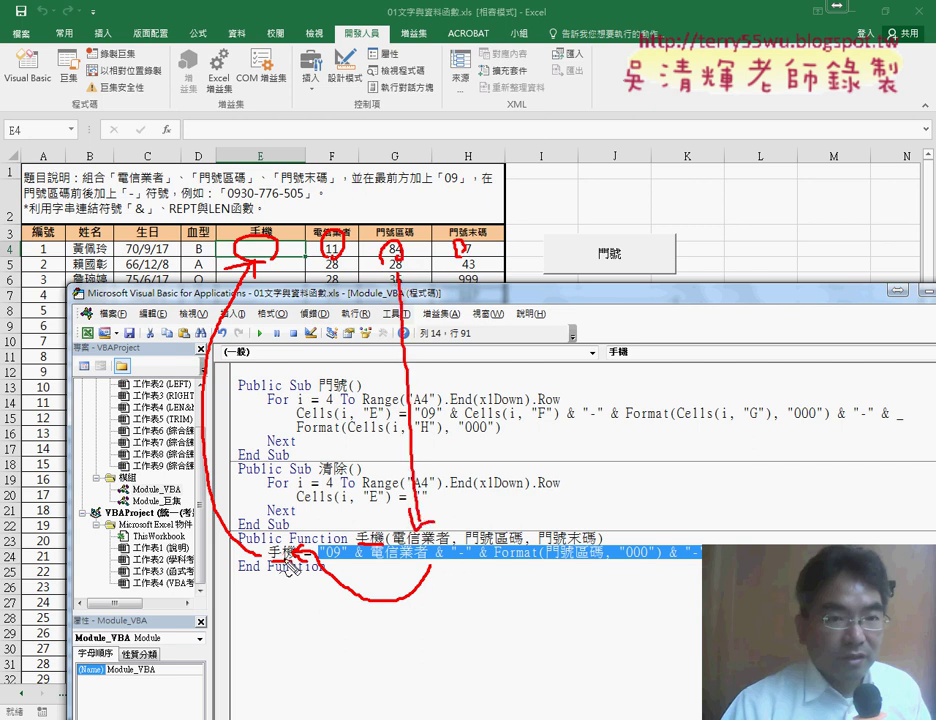
drag(290, 558, 268, 556)
key(Escape)
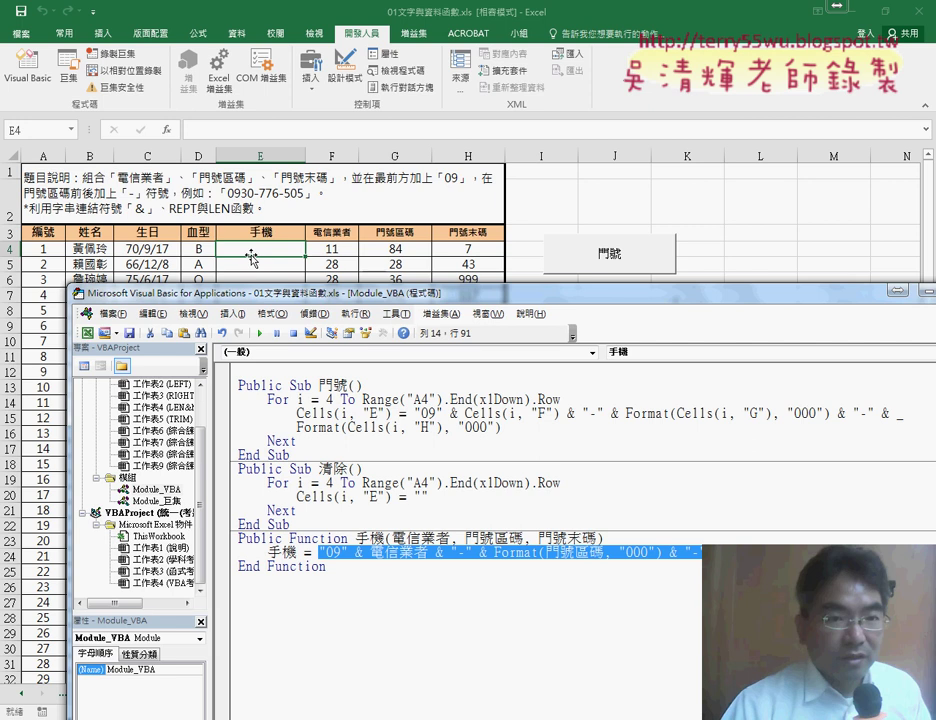
Insert the user-defined 手機 function in E4 with arguments F4, G4 and H4.
click(170, 131)
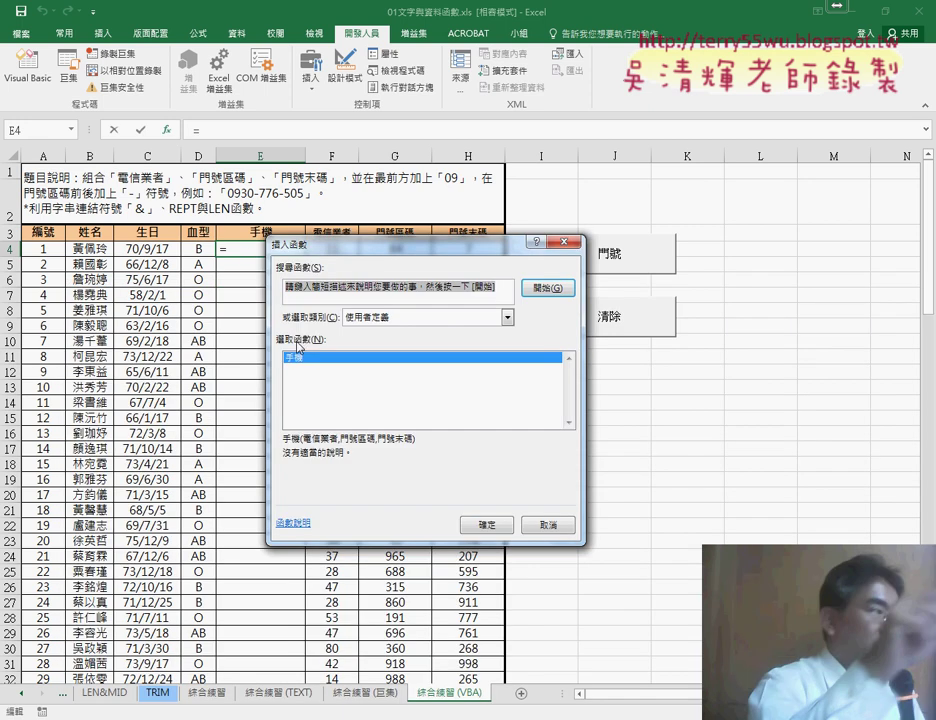
click(499, 531)
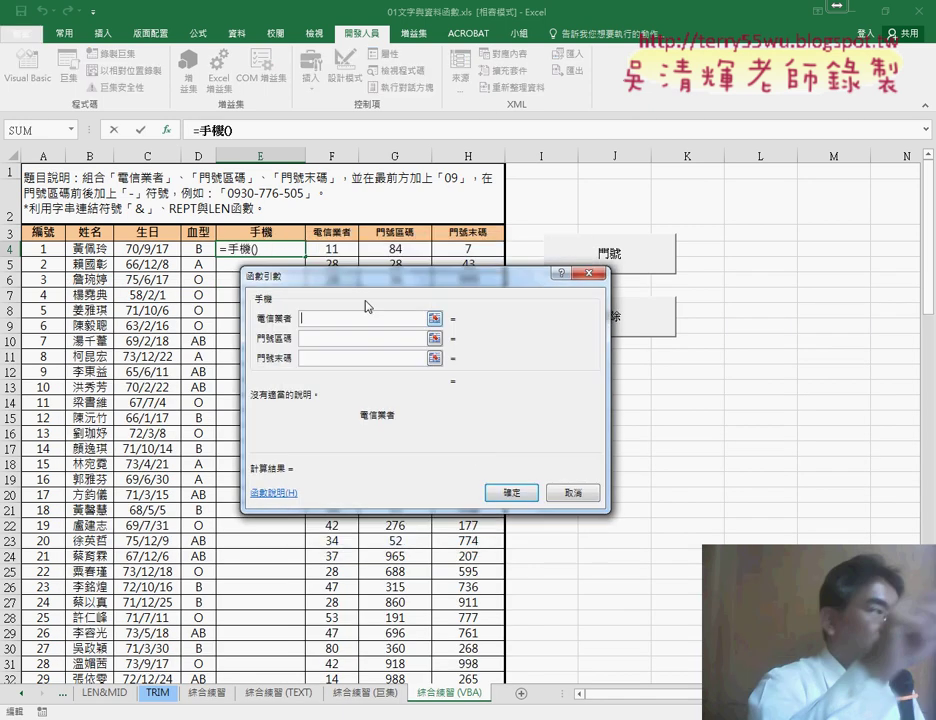
click(330, 248)
click(331, 337)
click(396, 248)
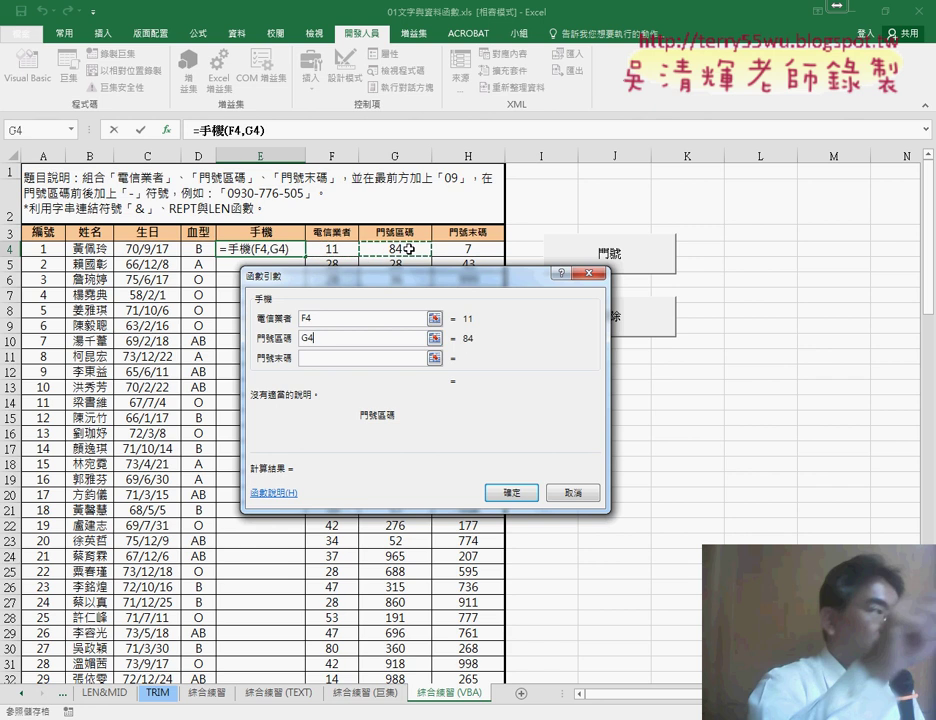
key(Tab)
click(463, 247)
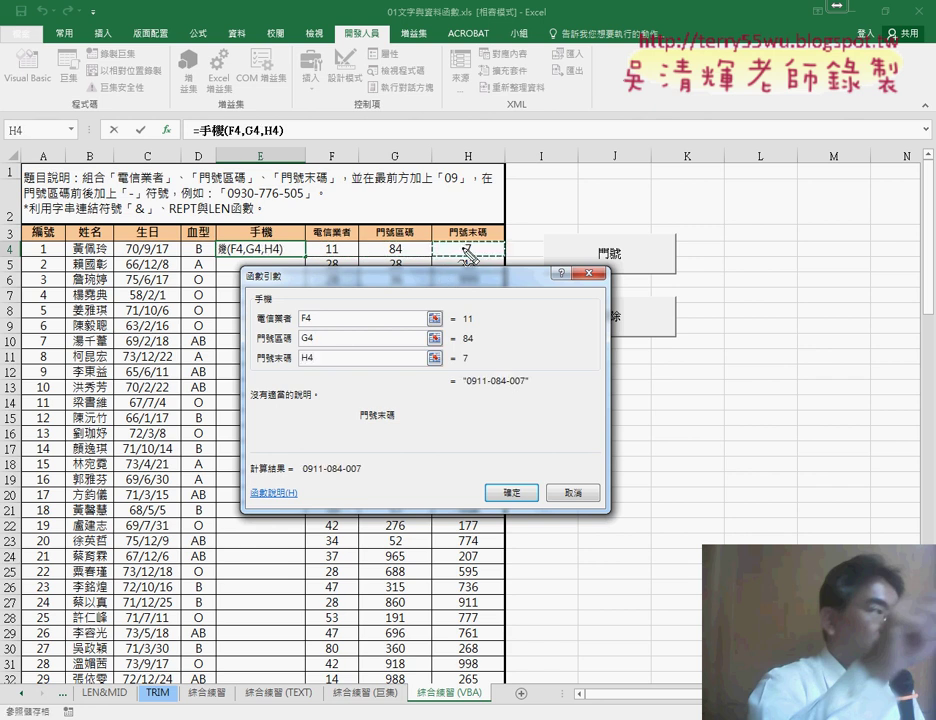
mouse_move(302, 380)
mouse_down()
mouse_move(318, 302)
mouse_move(306, 378)
mouse_up()
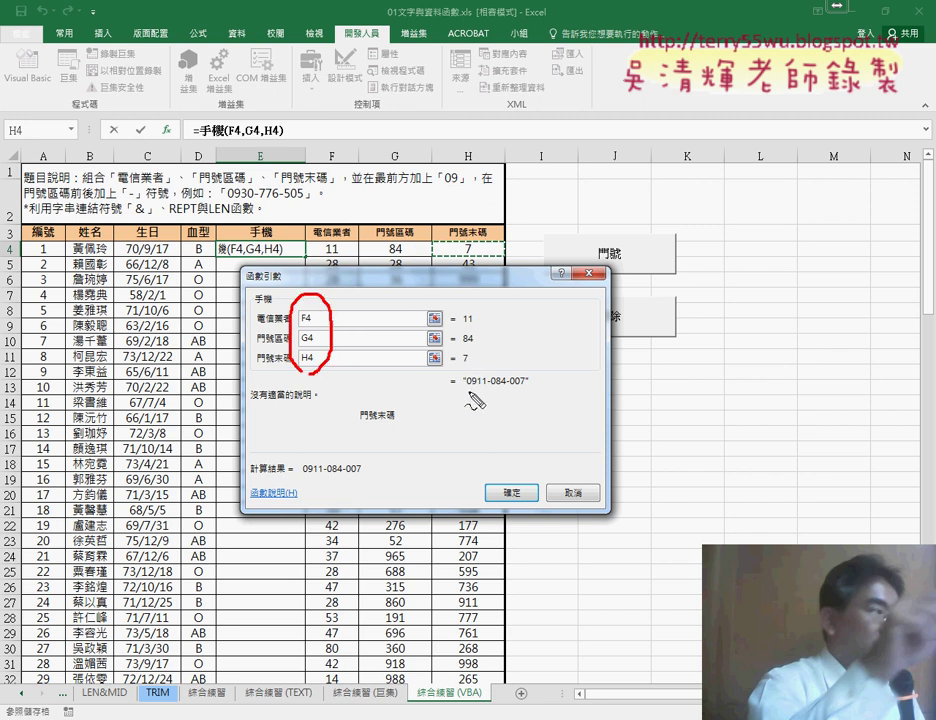
mouse_move(533, 372)
mouse_down()
mouse_move(456, 382)
mouse_move(470, 372)
mouse_up()
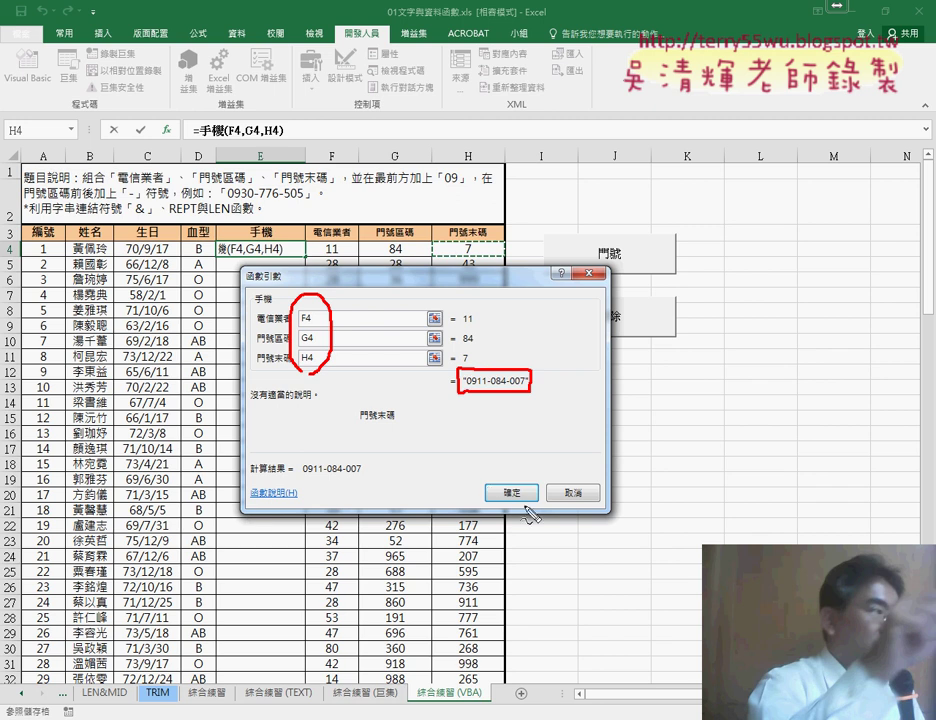
drag(535, 480, 526, 477)
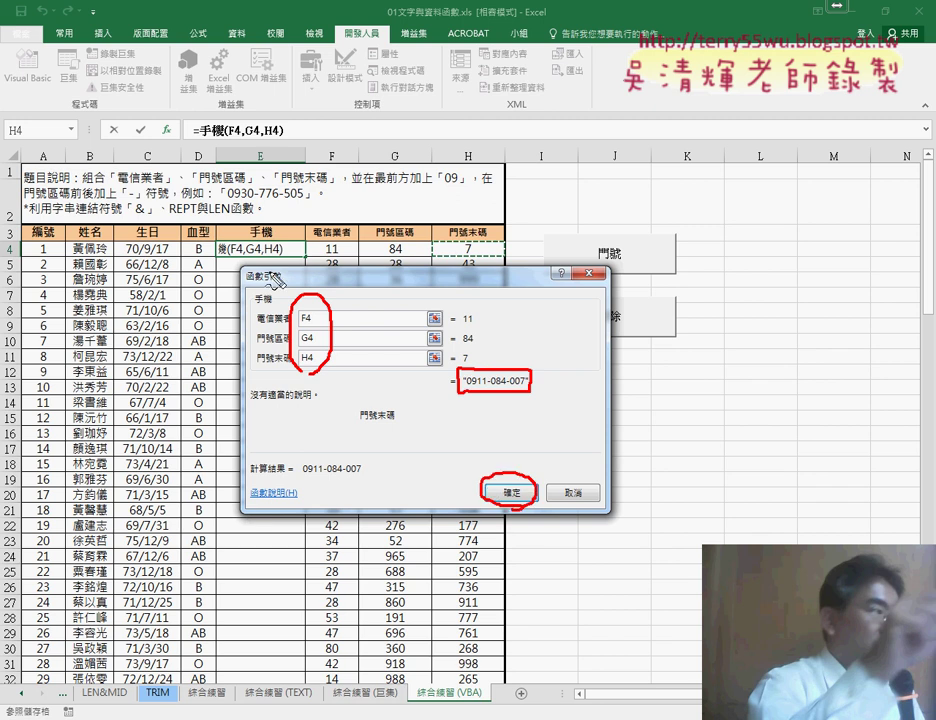
click(512, 494)
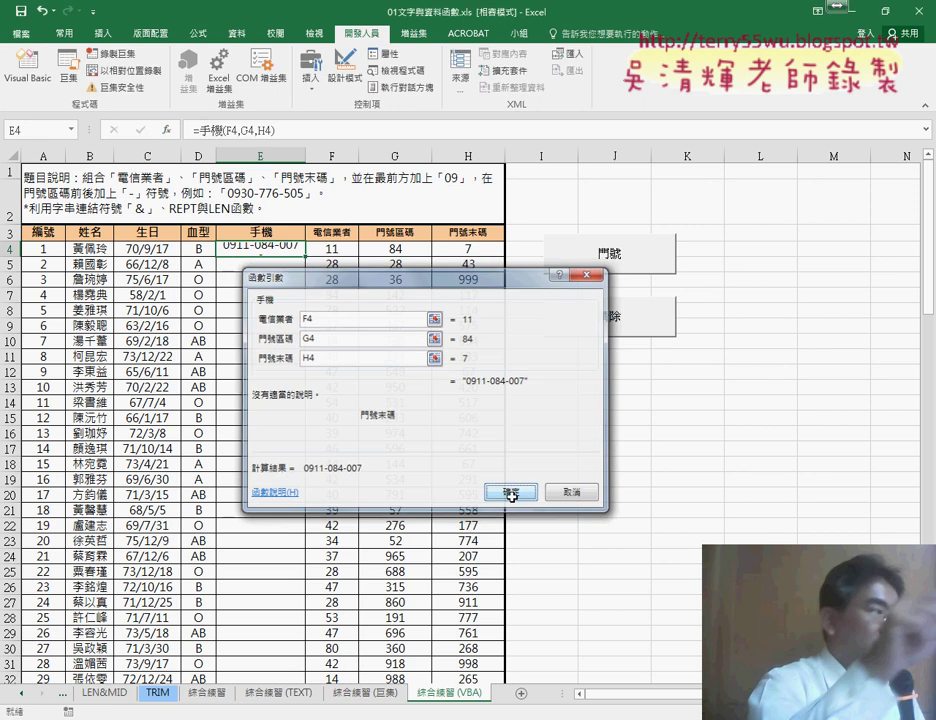
double_click(306, 257)
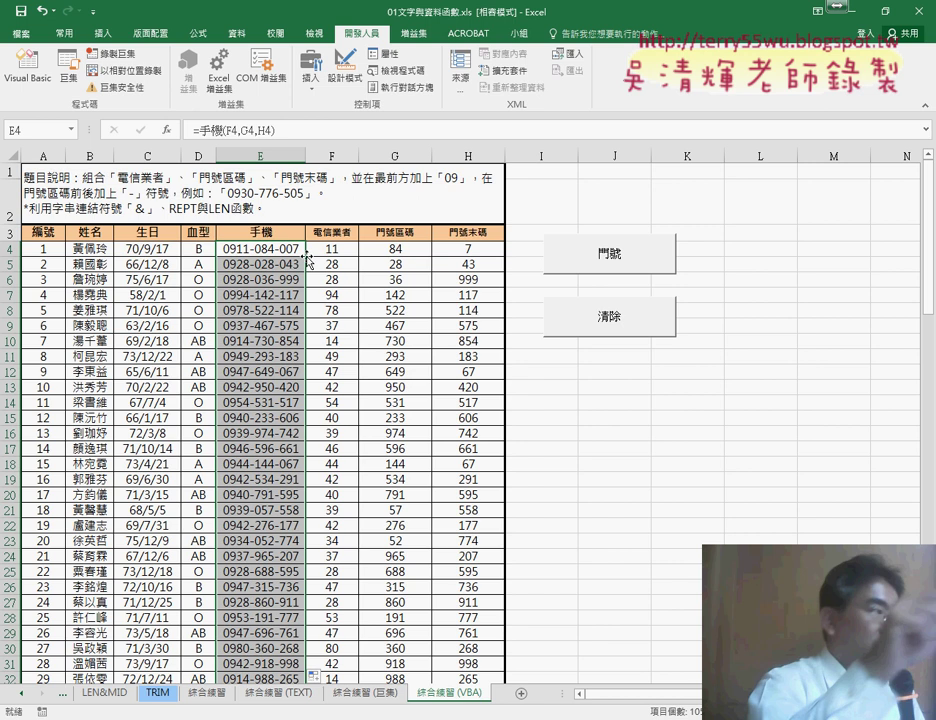
Review the 門號 macro in the VBA editor, then empty column E with the 清除 button.
click(337, 719)
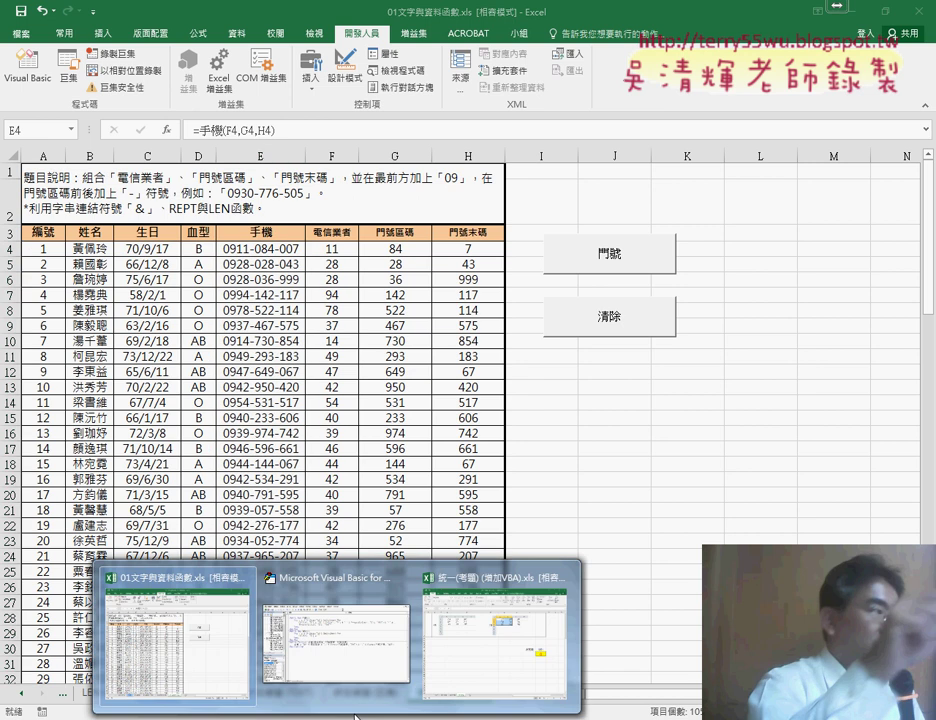
click(324, 661)
click(629, 539)
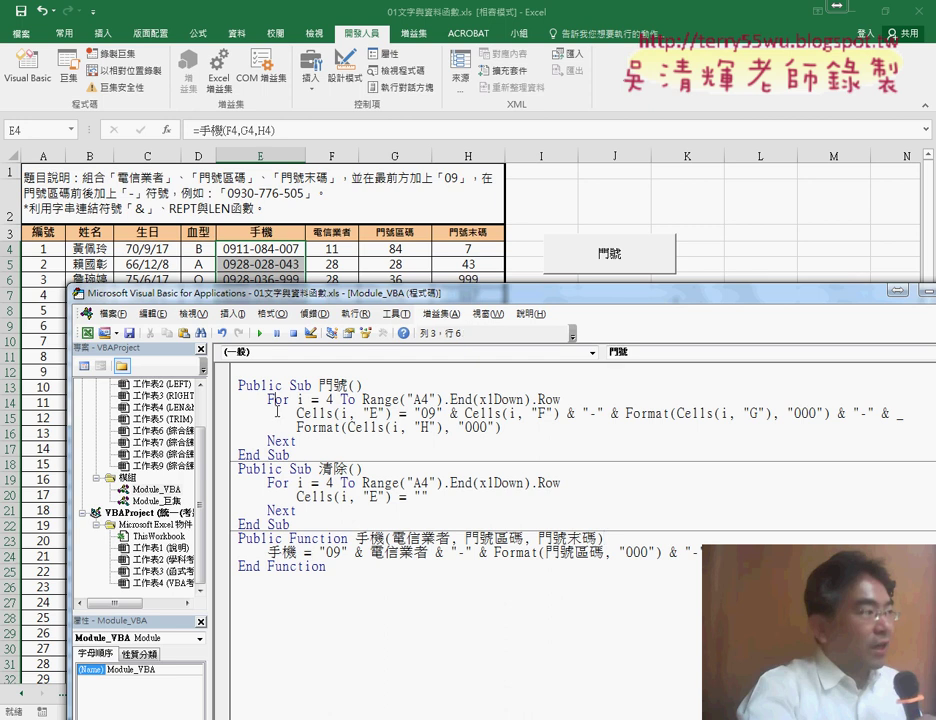
click(271, 441)
click(604, 200)
click(604, 311)
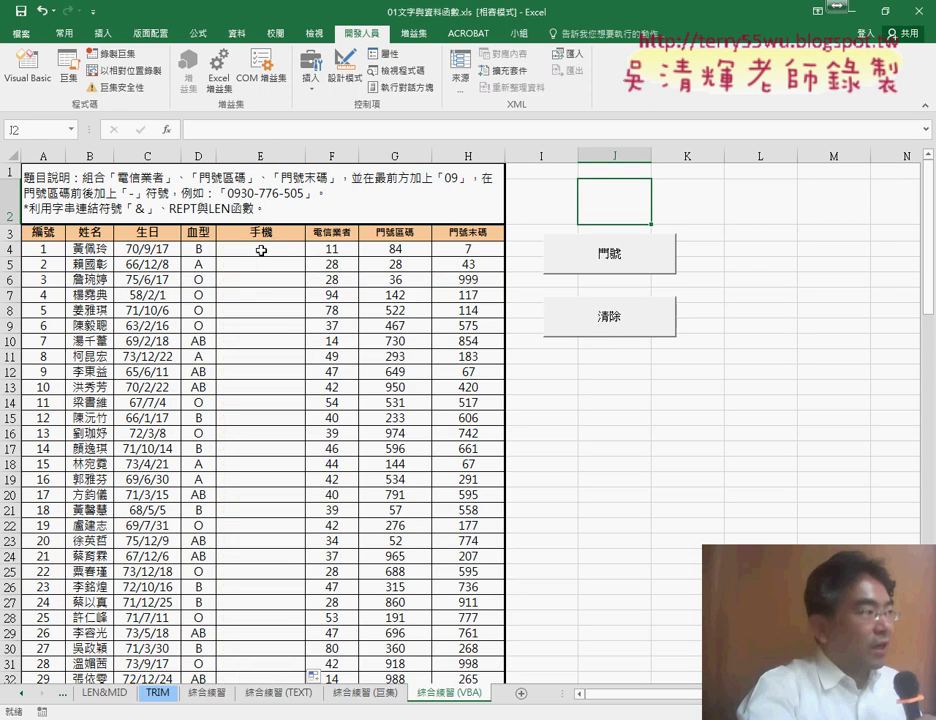
click(259, 248)
click(166, 129)
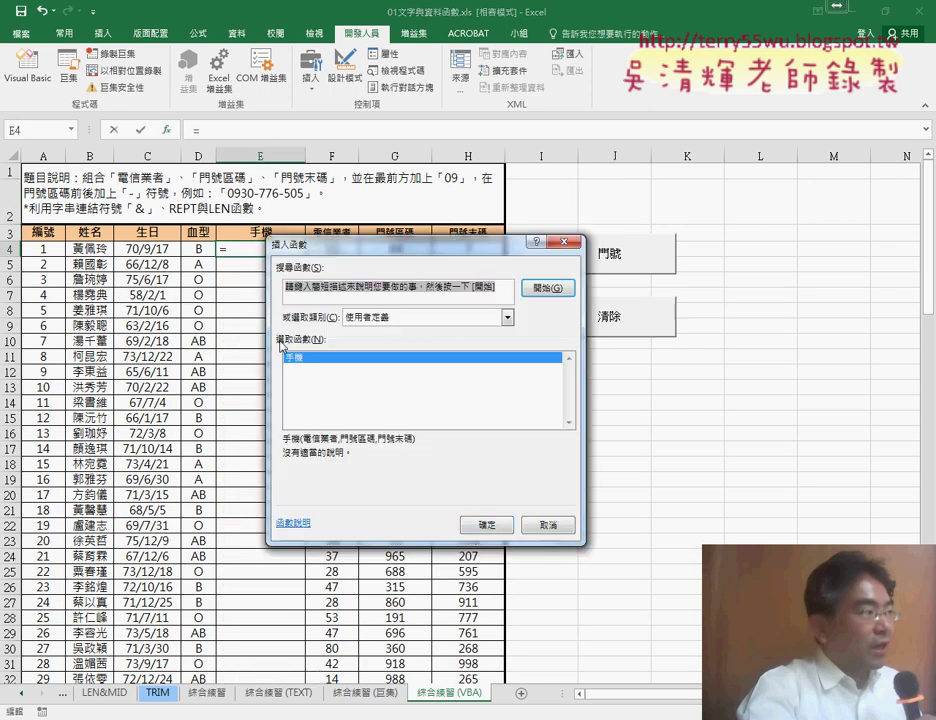
click(487, 524)
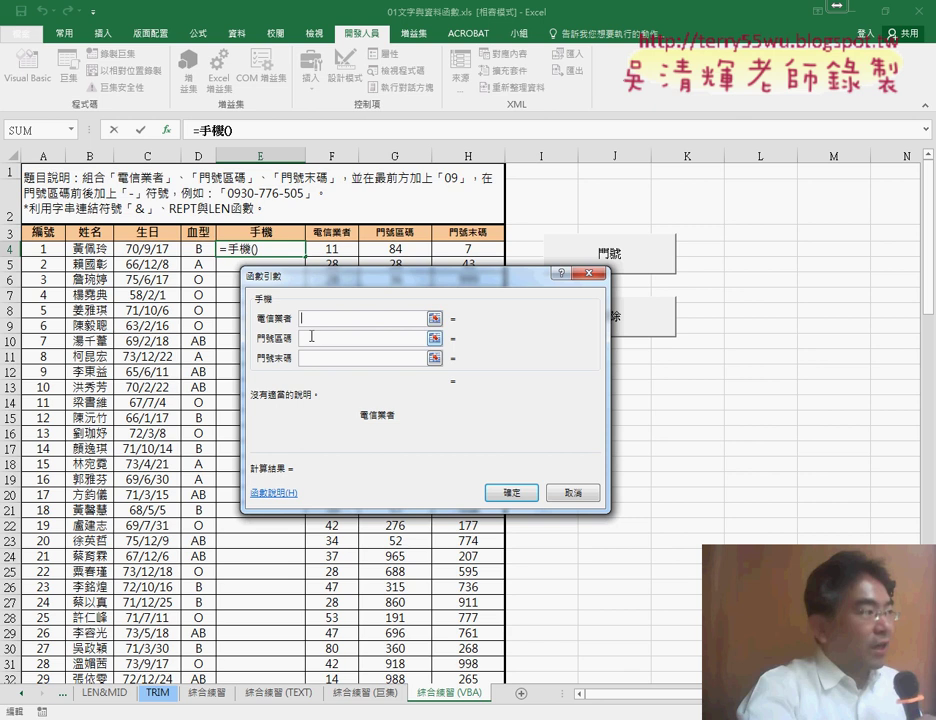
click(310, 357)
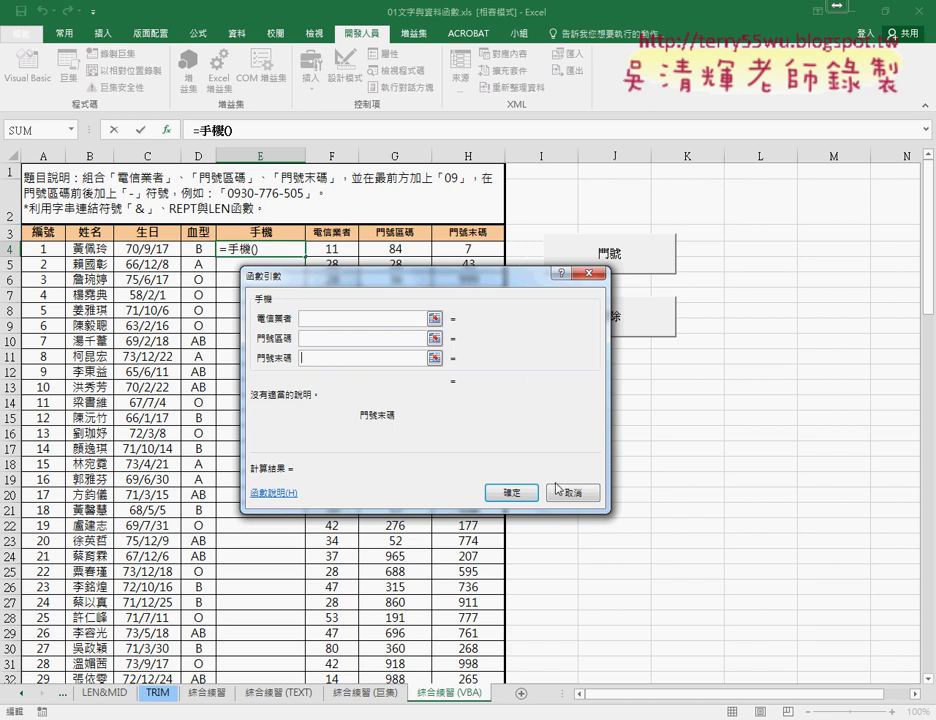
key(Escape)
mouse_move(360, 695)
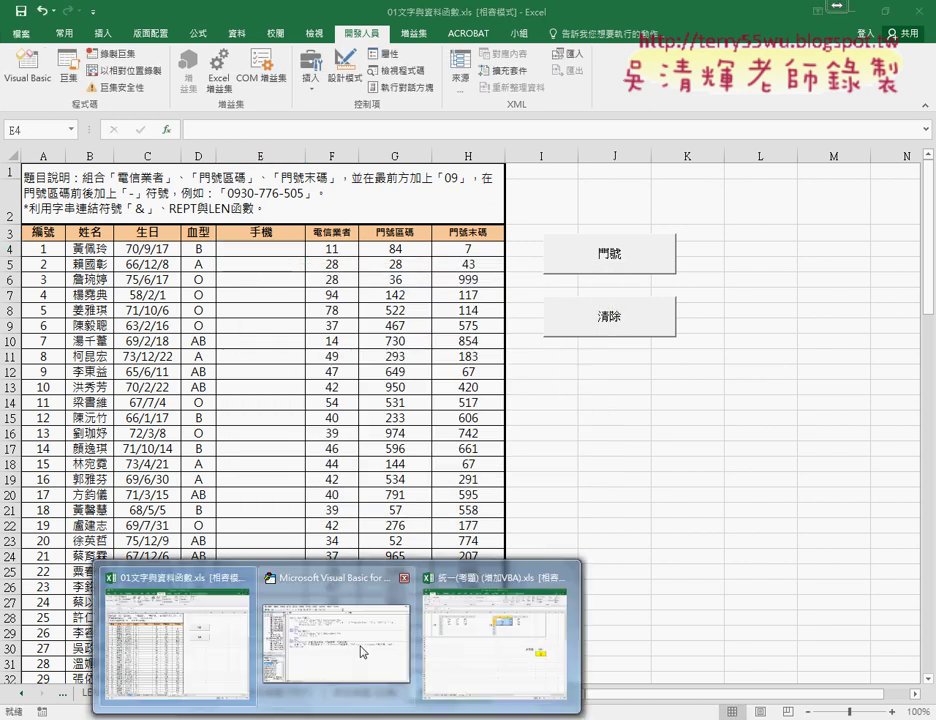
Bring the Visual Basic editor forward, move its window lower, and place the cursor in the 手機 formula line.
click(361, 651)
drag(380, 241, 350, 256)
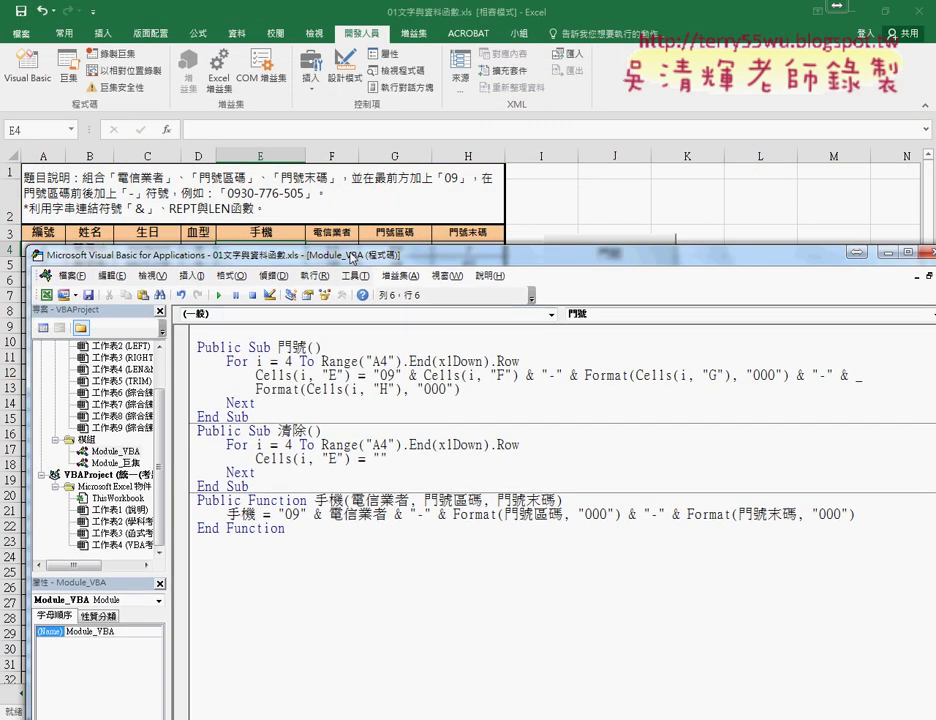
drag(321, 361, 519, 361)
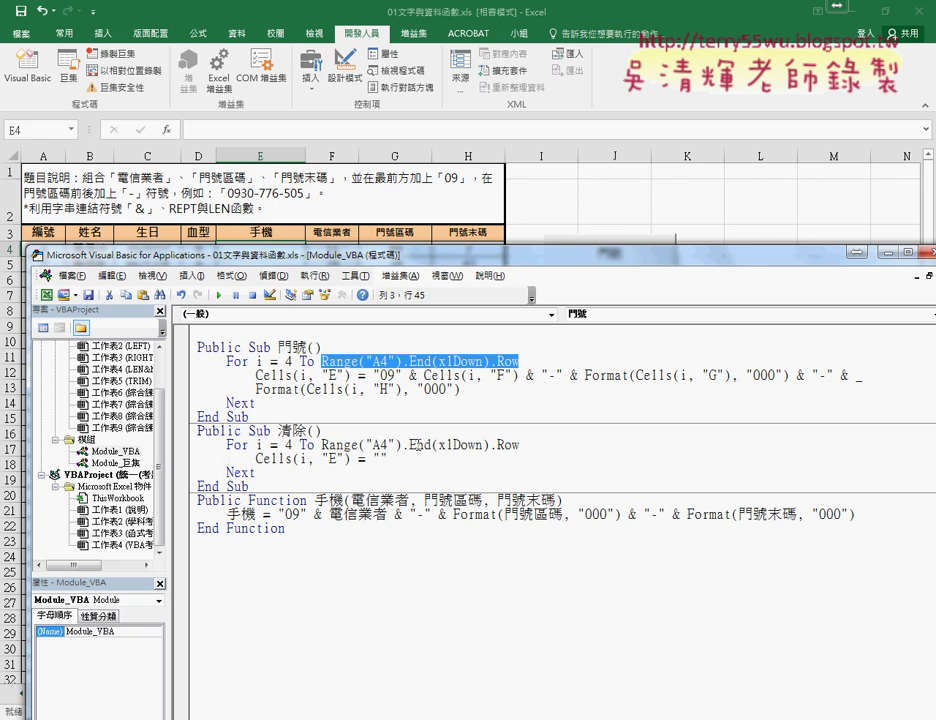
click(316, 514)
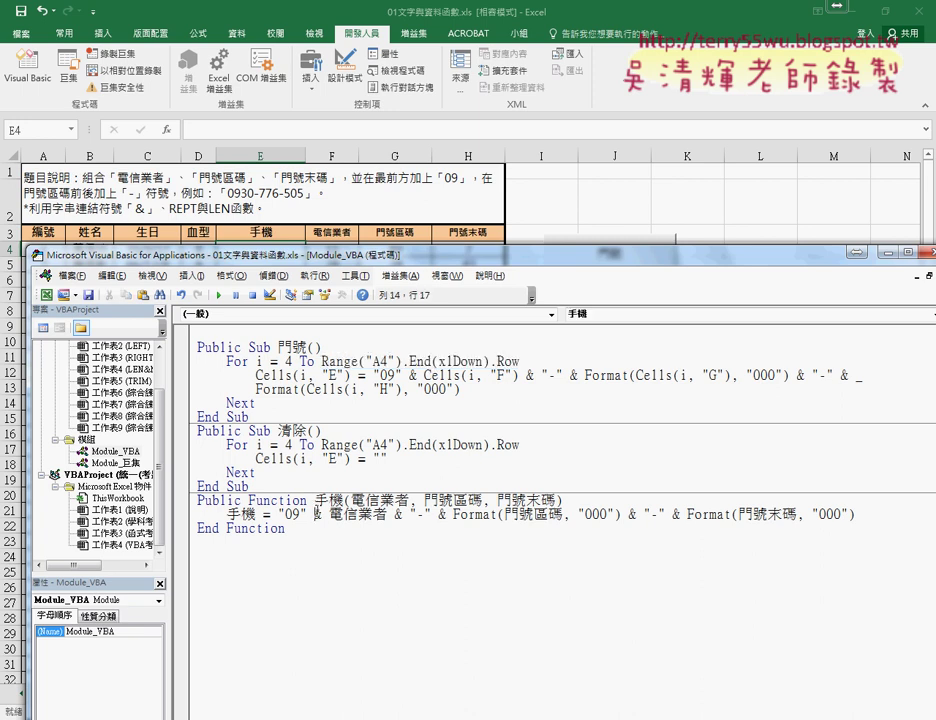